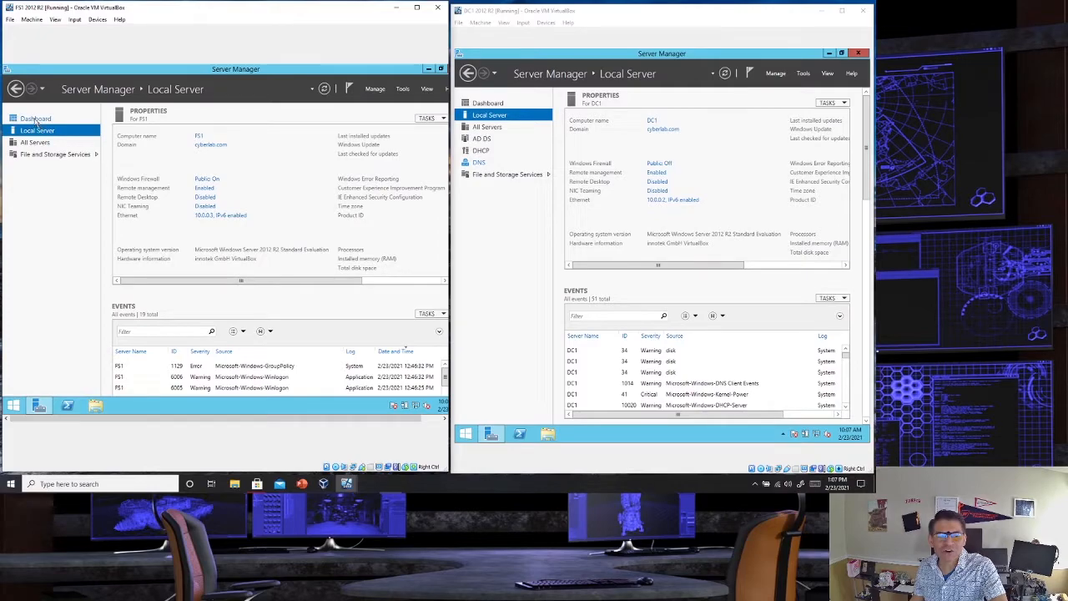
- Start adding roles and features on FS1, with role-based or feature-based installation and FS1.cyberlab.com as the destination server
left_click(36, 120)
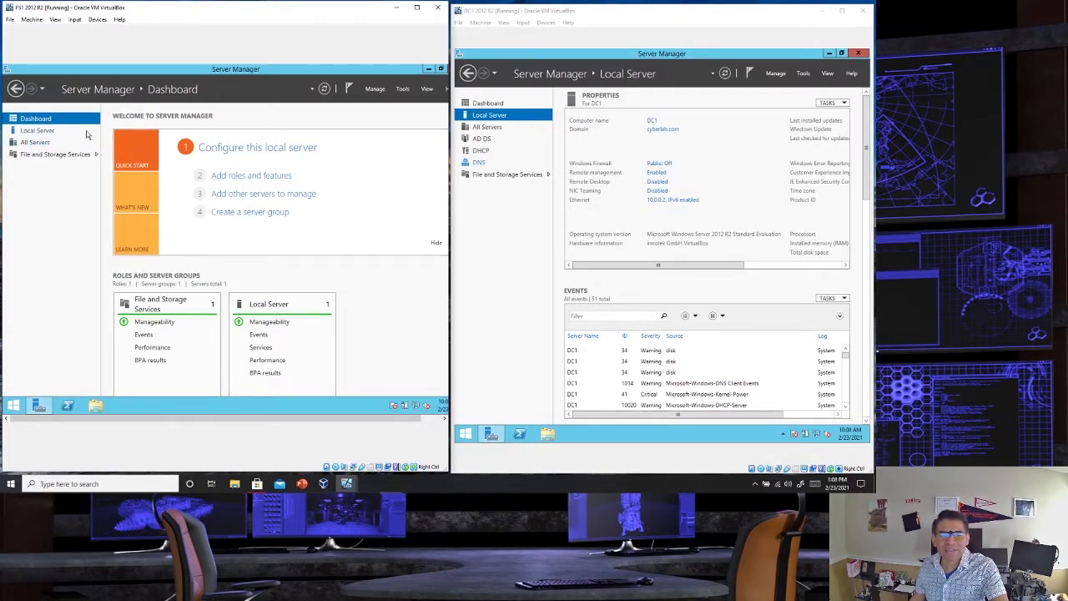
left_click(233, 178)
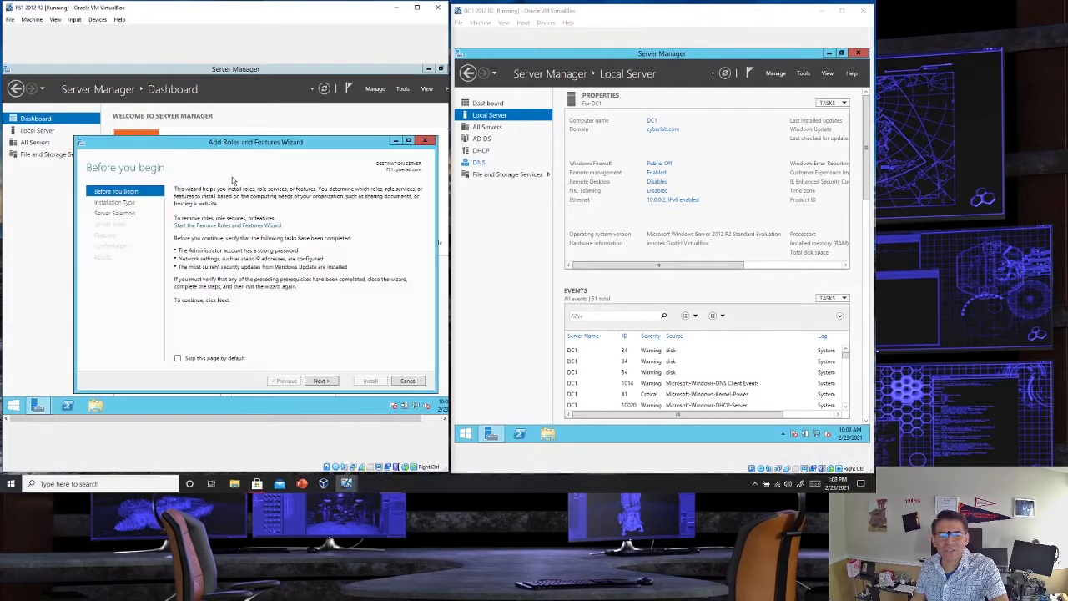
left_click(322, 381)
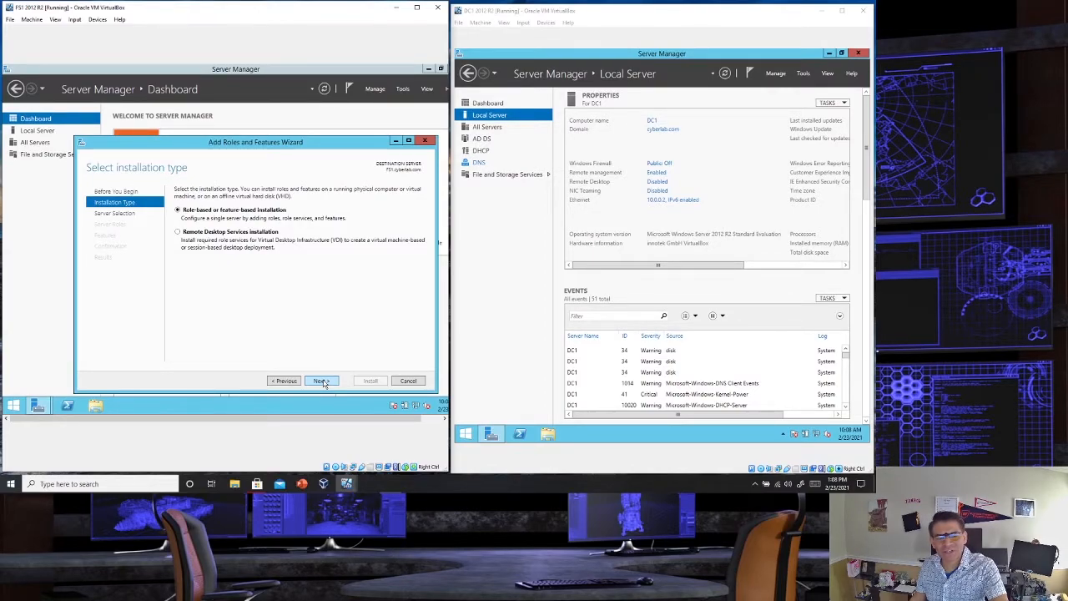
left_click(322, 380)
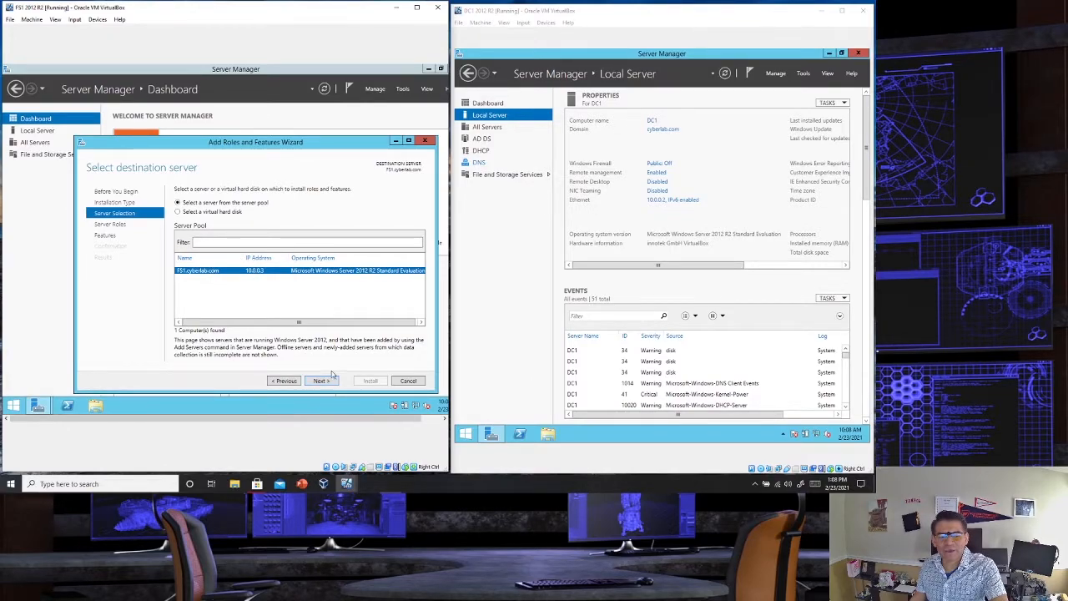
left_click(326, 381)
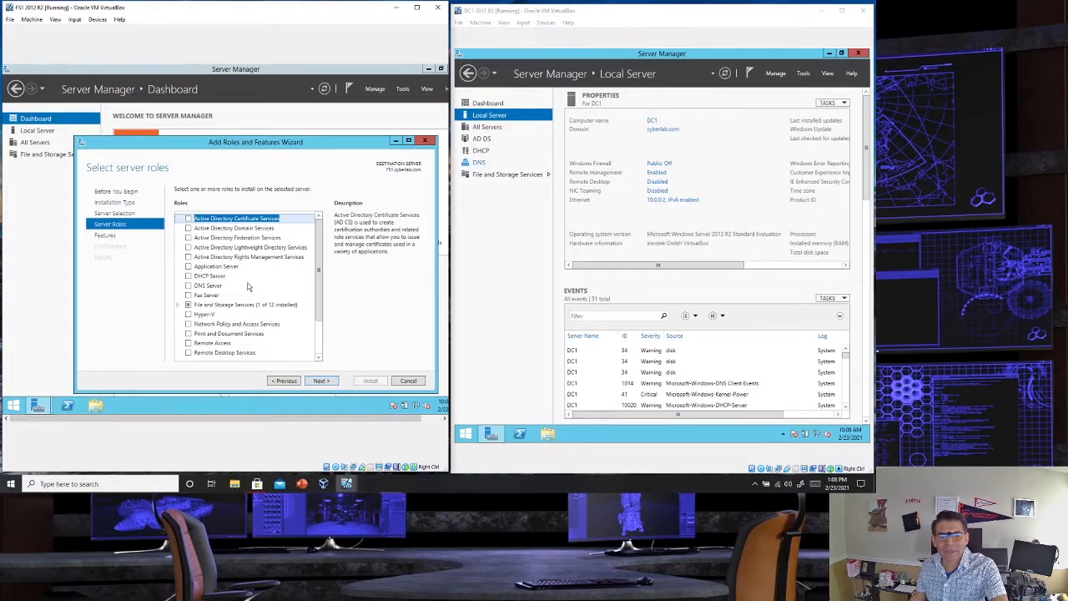
- Select the DFS Namespaces and DFS Replication roles under File and iSCSI Services on FS1, including the required features and management tools
left_click(180, 306)
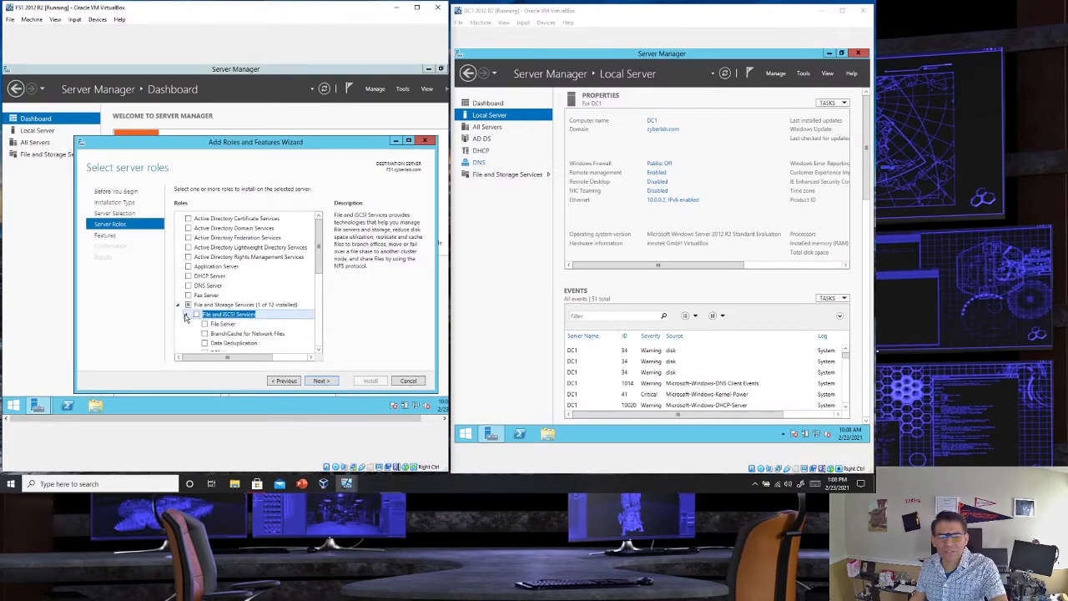
double_click(222, 318)
scroll(224, 323, "down", 1)
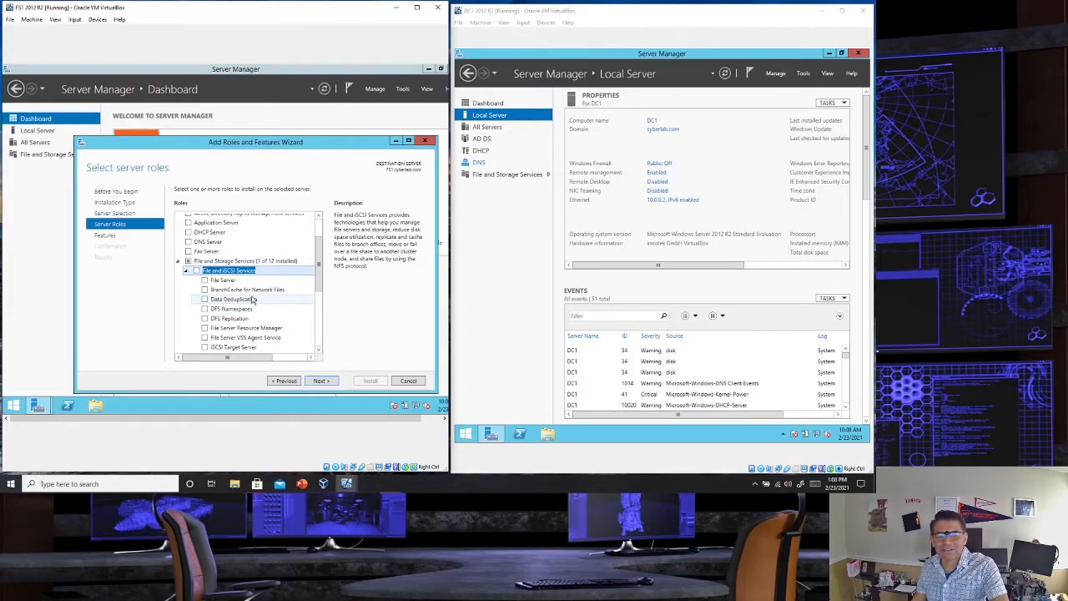
scroll(254, 299, "down", 1)
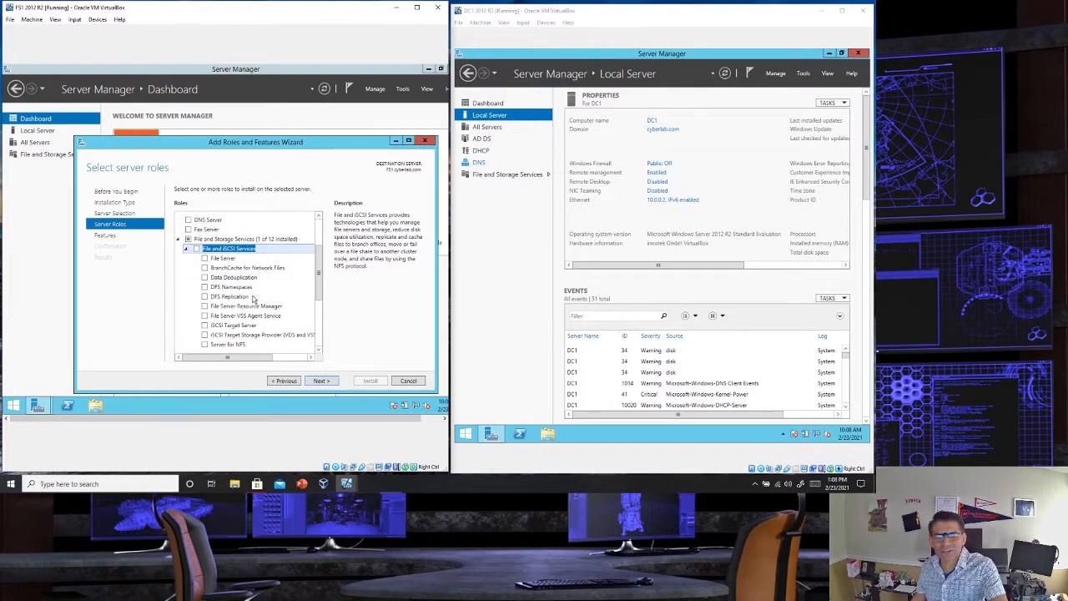
left_click(204, 288)
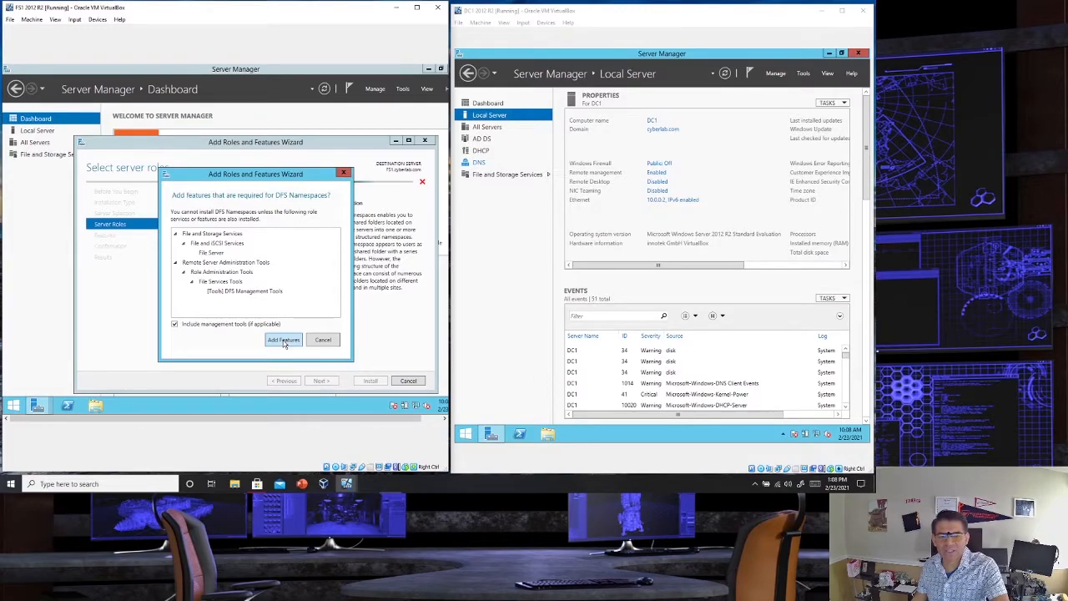
left_click(283, 340)
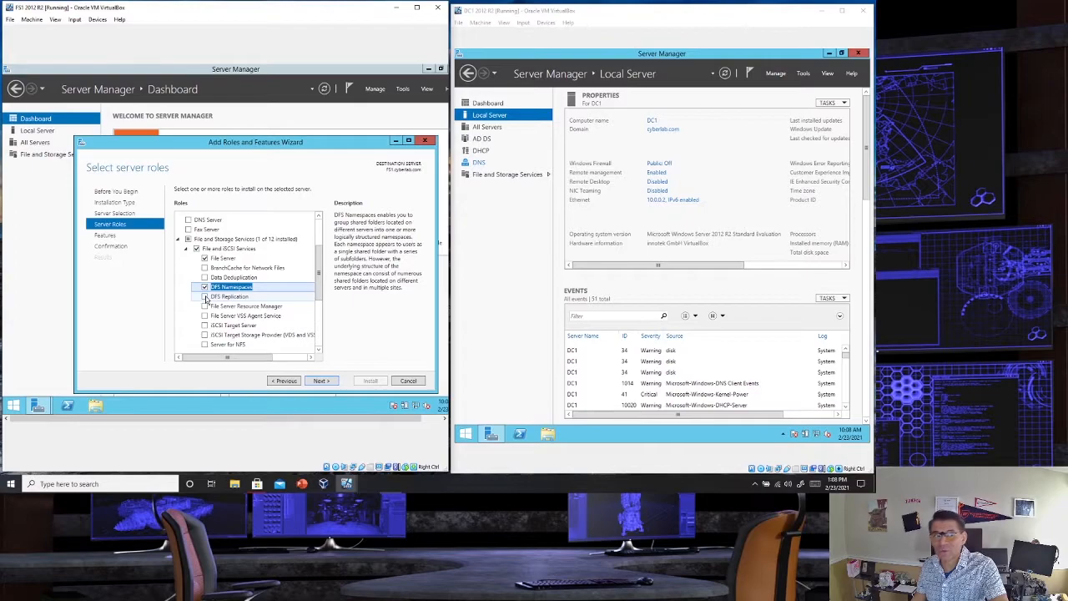
left_click(205, 299)
left_click(205, 298)
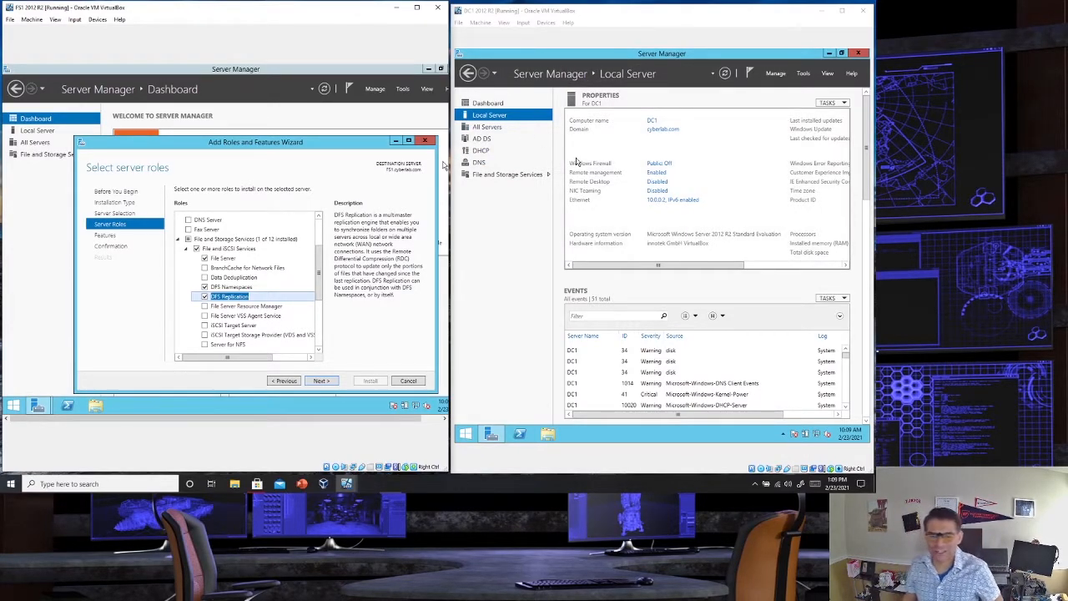
- Switch to DC1 and start adding roles and features, with role-based or feature-based installation and DC1 as the destination server
left_click(501, 104)
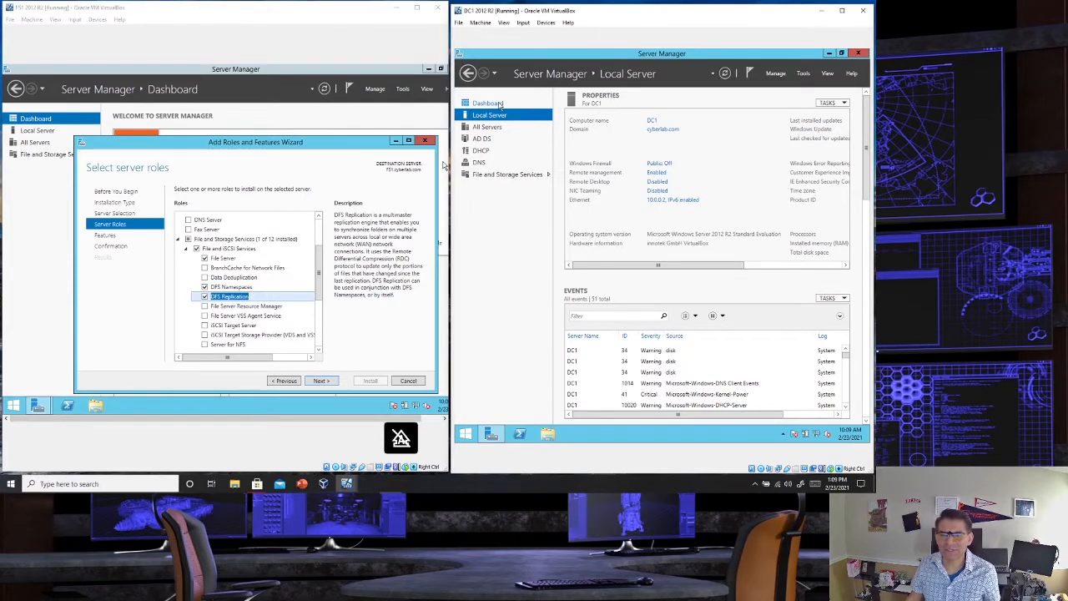
left_click(501, 104)
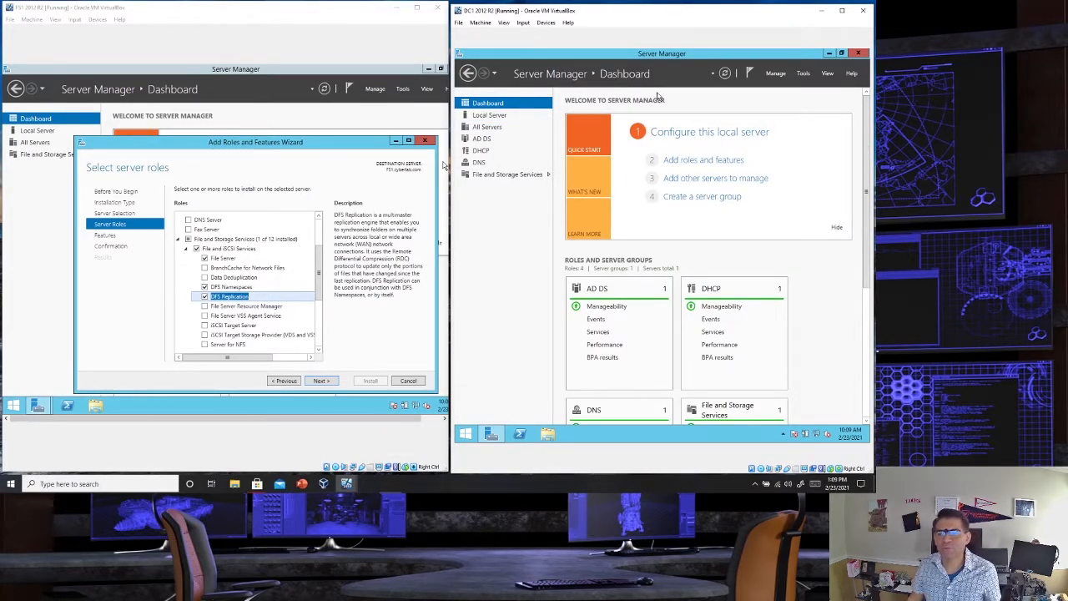
left_click(683, 162)
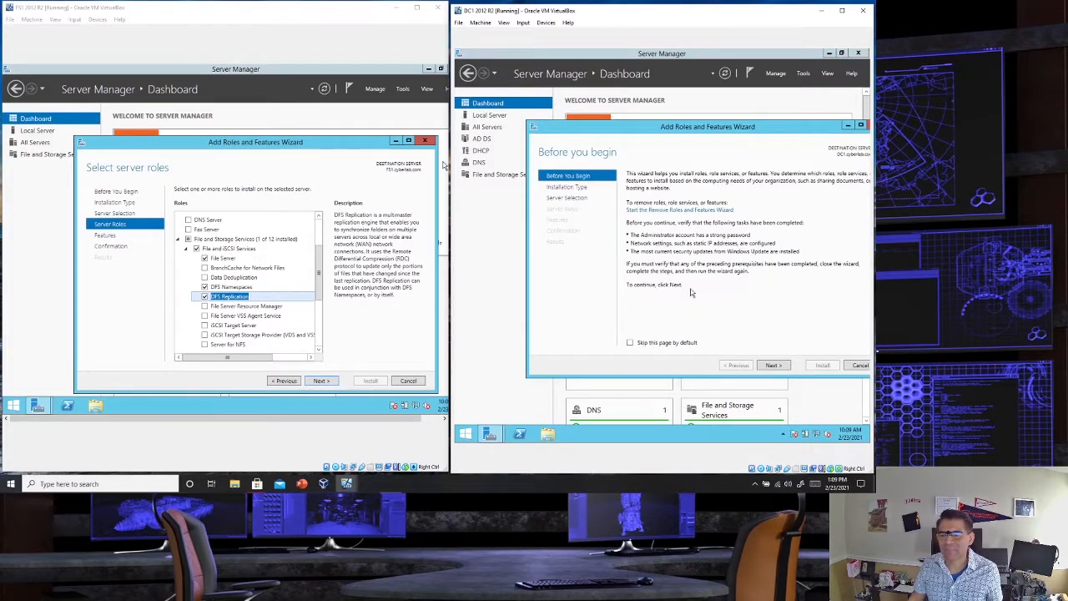
left_click(774, 366)
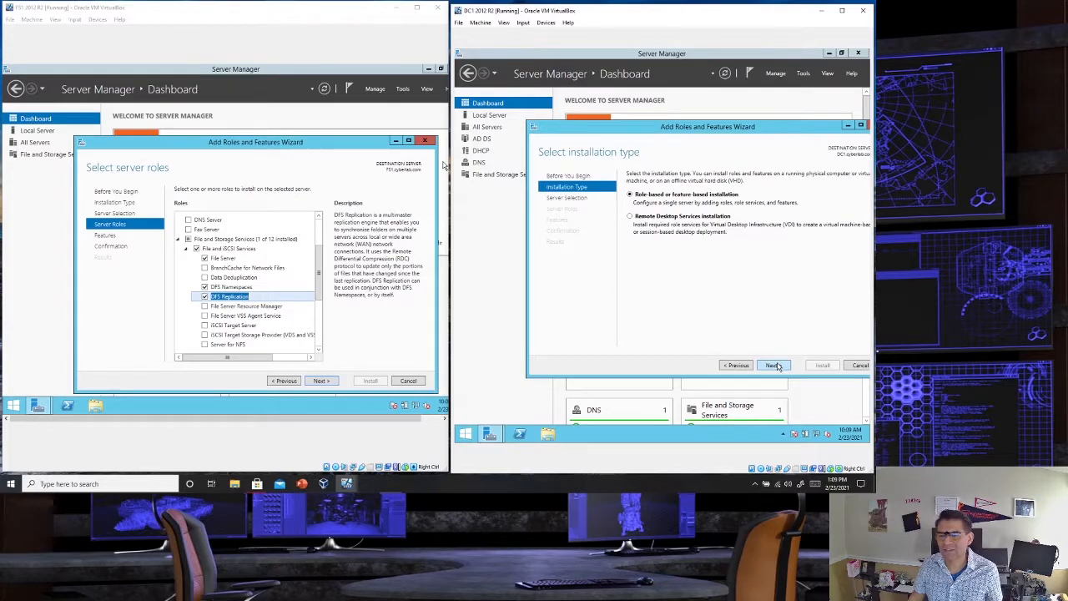
left_click(774, 365)
left_click(774, 366)
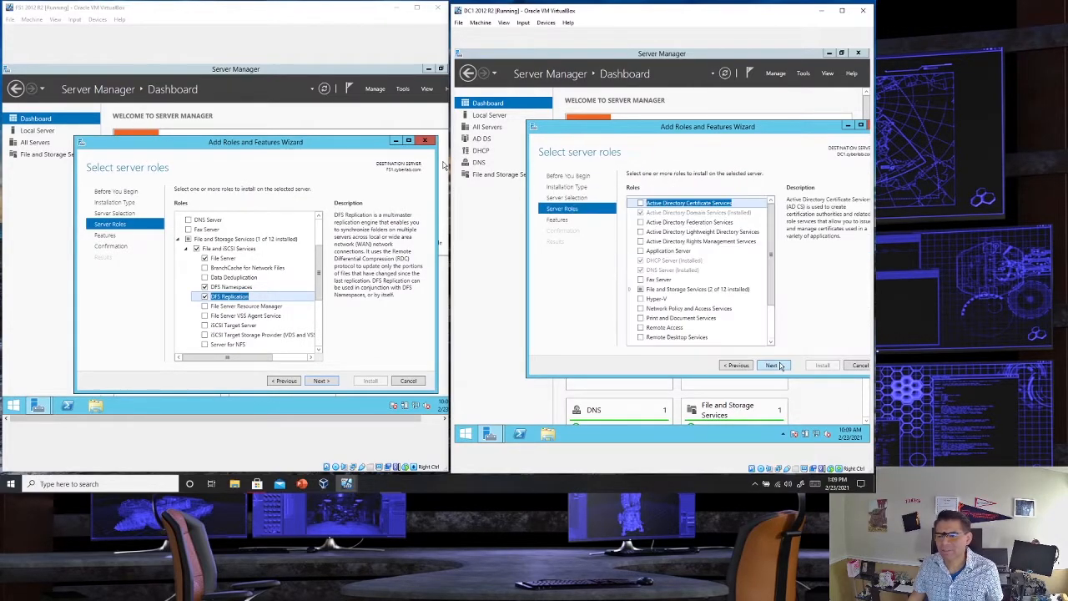
- Select the DFS Replication role under File and iSCSI Services on DC1, including its required management tools
left_click(631, 289)
double_click(664, 301)
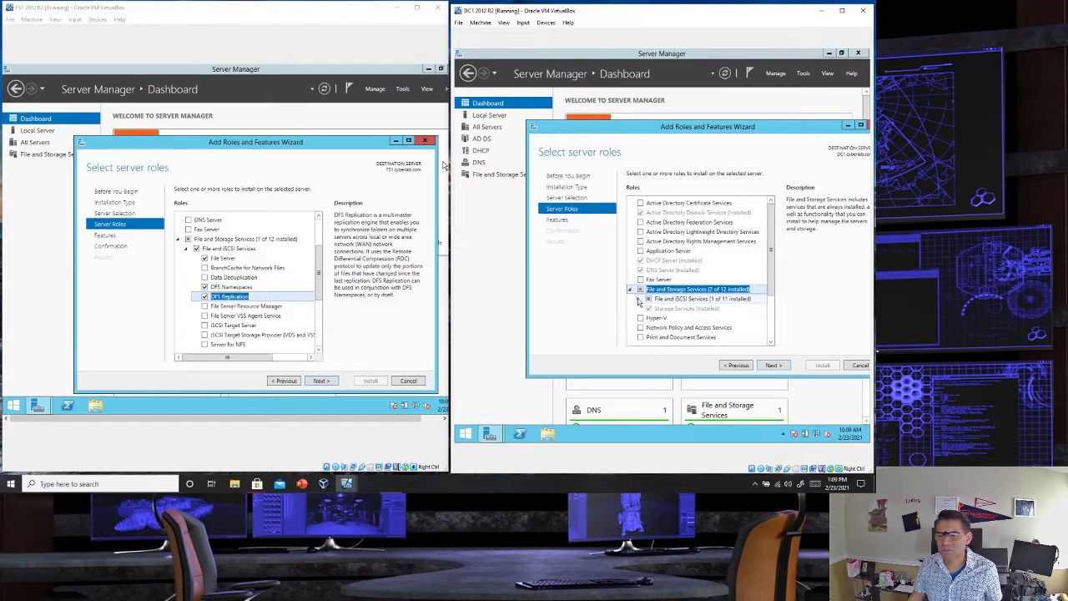
scroll(673, 304, "down", 2)
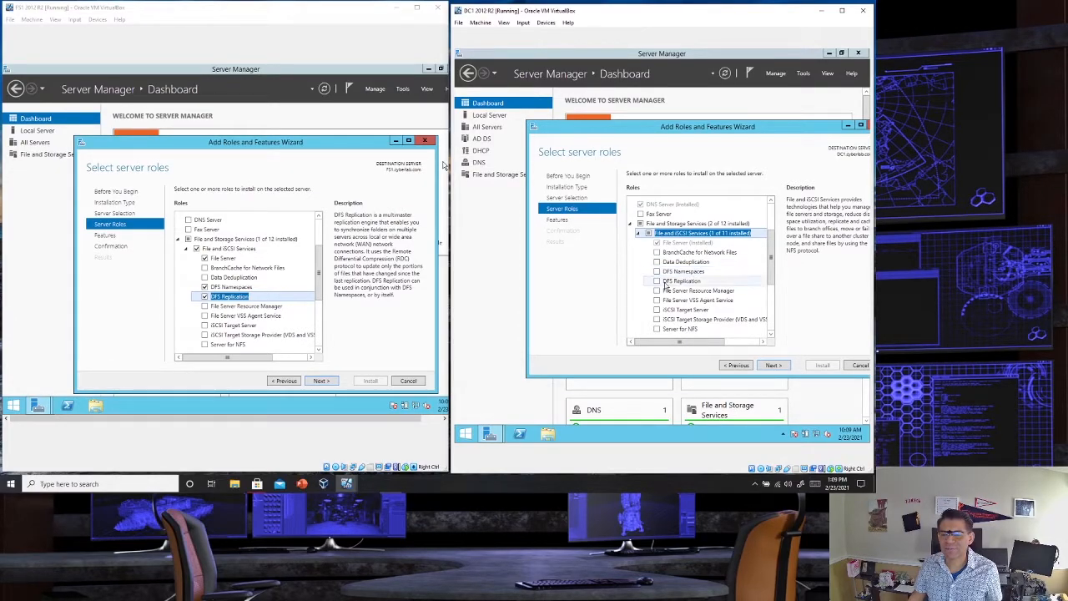
left_click(657, 281)
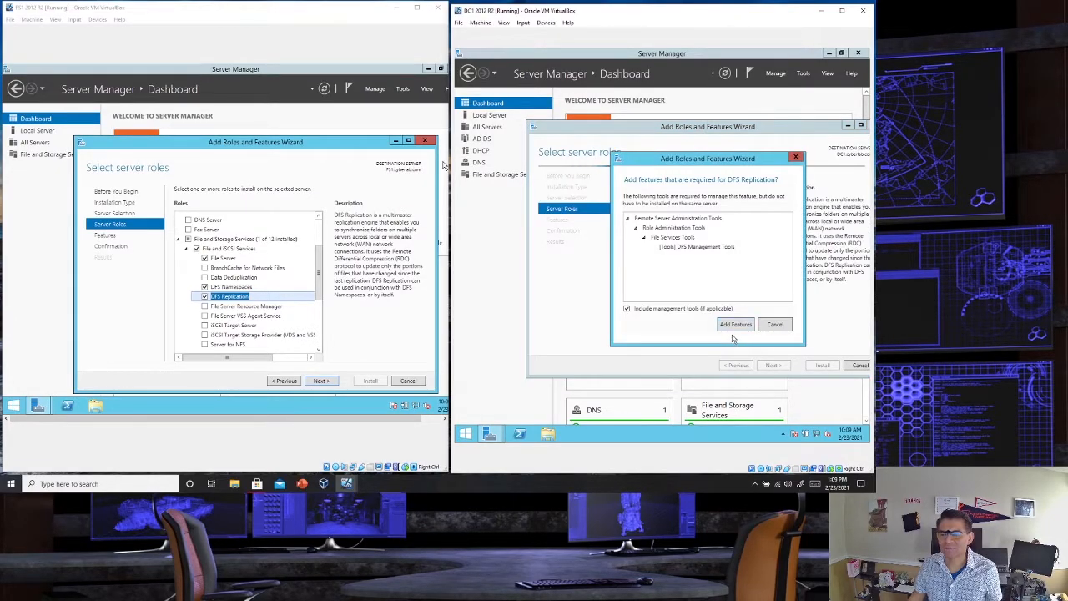
left_click(735, 325)
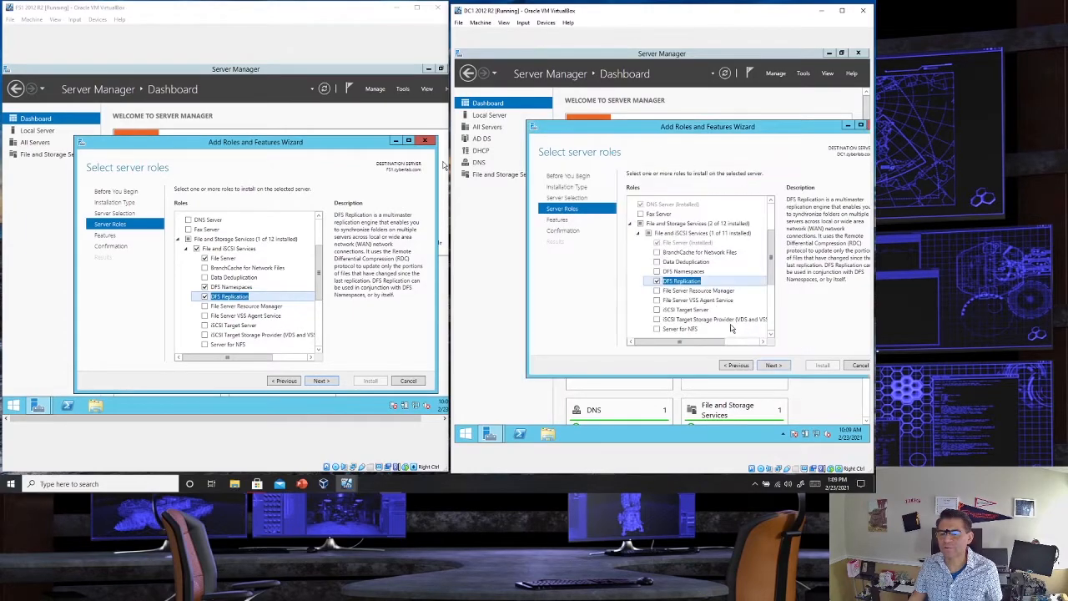
- Return to FS1's wizard, add no extra features, and install the selected DFS roles
left_click(331, 383)
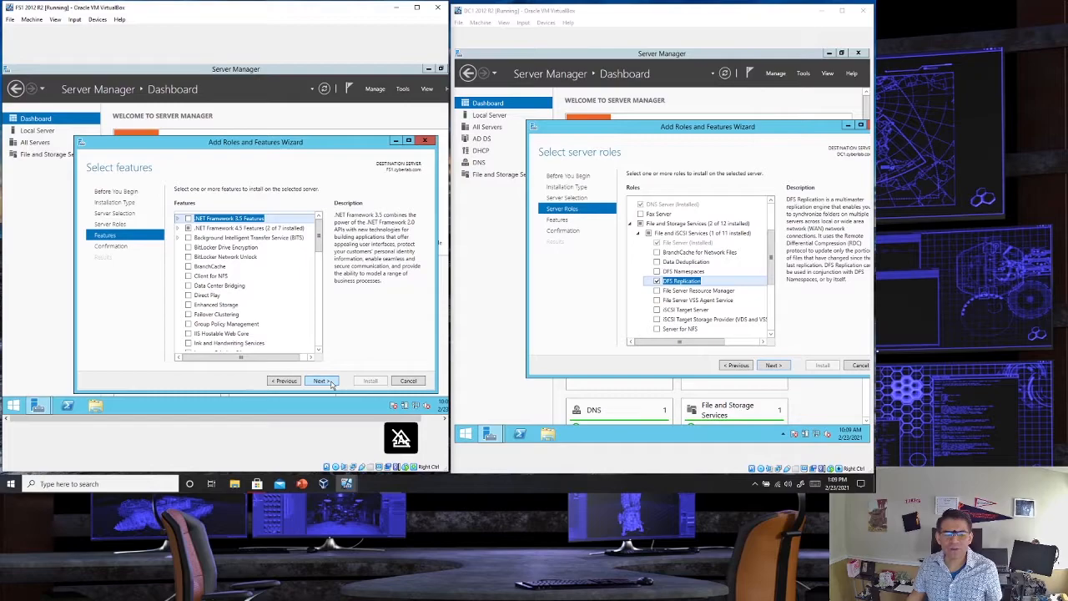
left_click(330, 383)
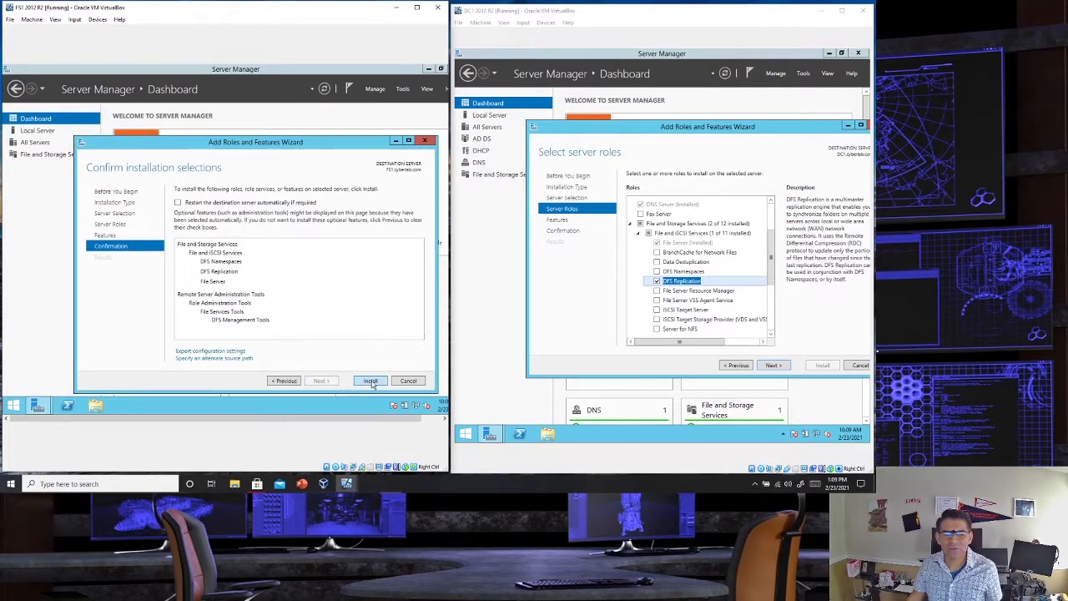
left_click(372, 381)
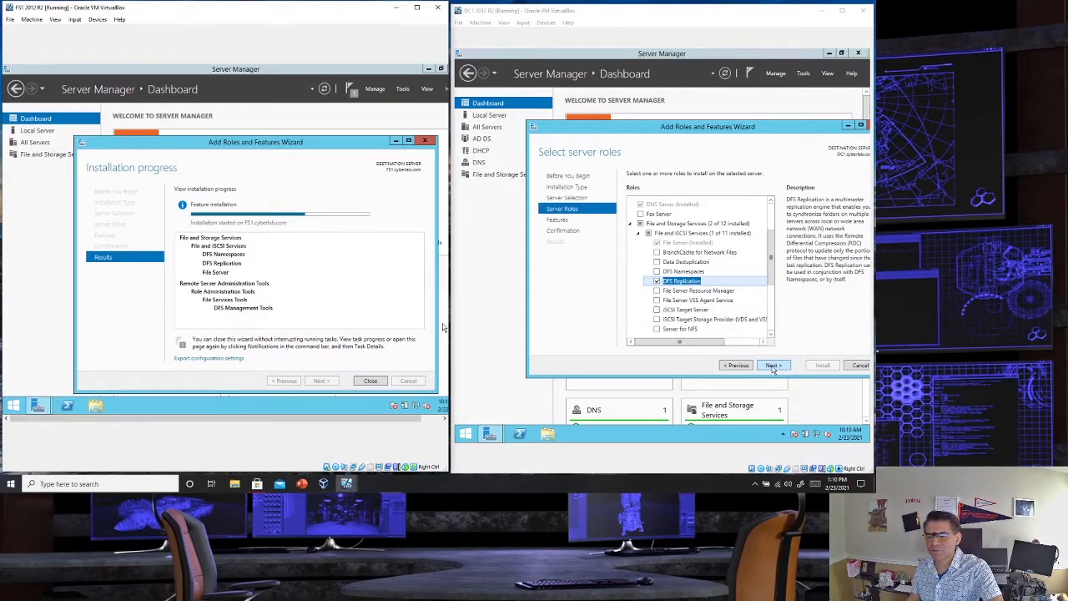
- Continue DC1's wizard without extra features and install DFS Replication with the DFS Management Tools
left_click(773, 366)
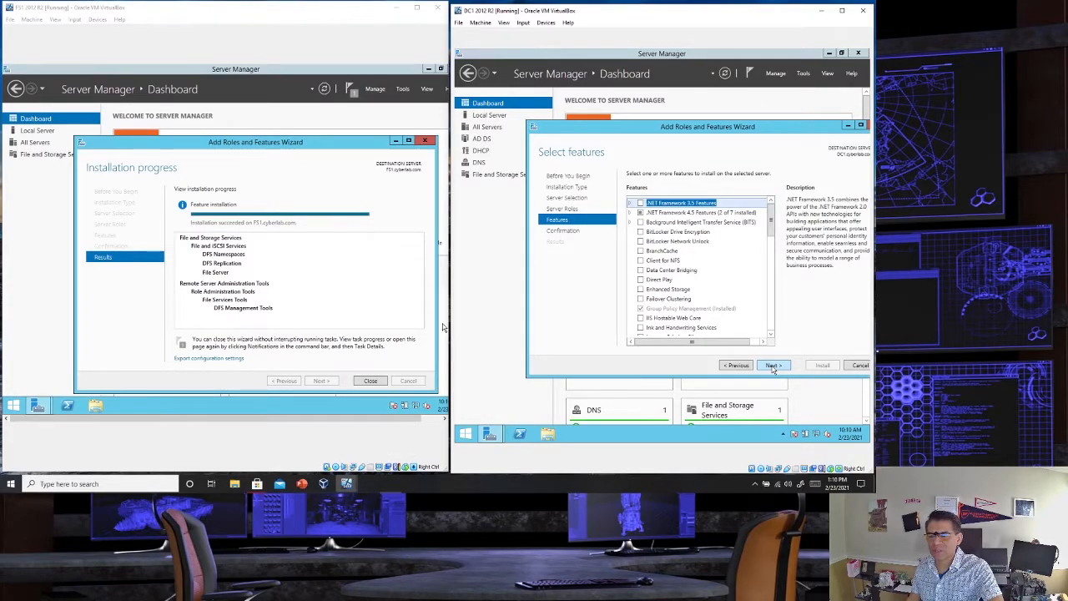
left_click(773, 366)
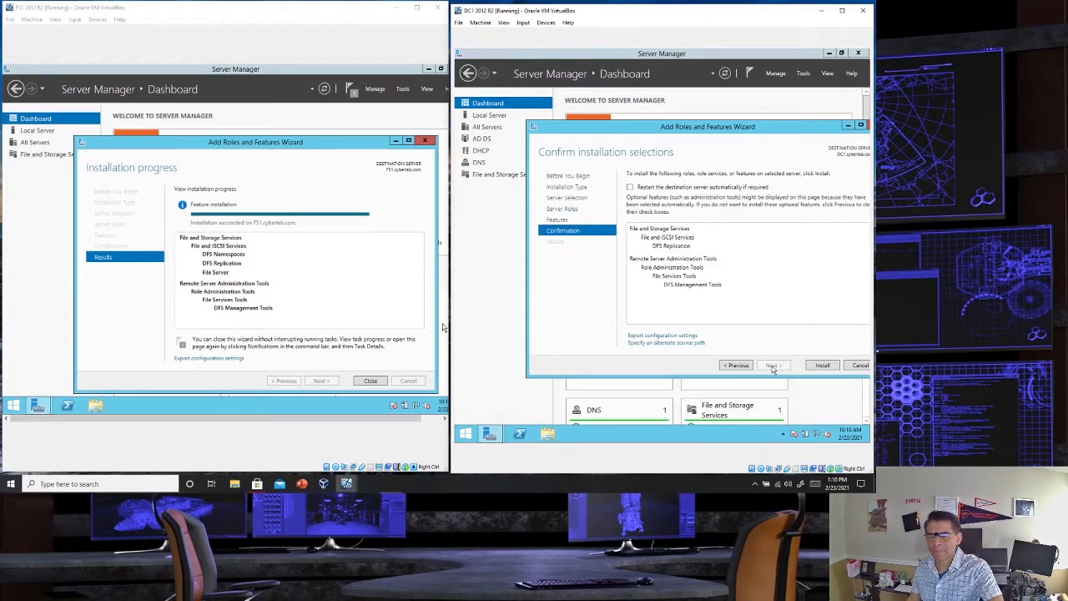
left_click(813, 366)
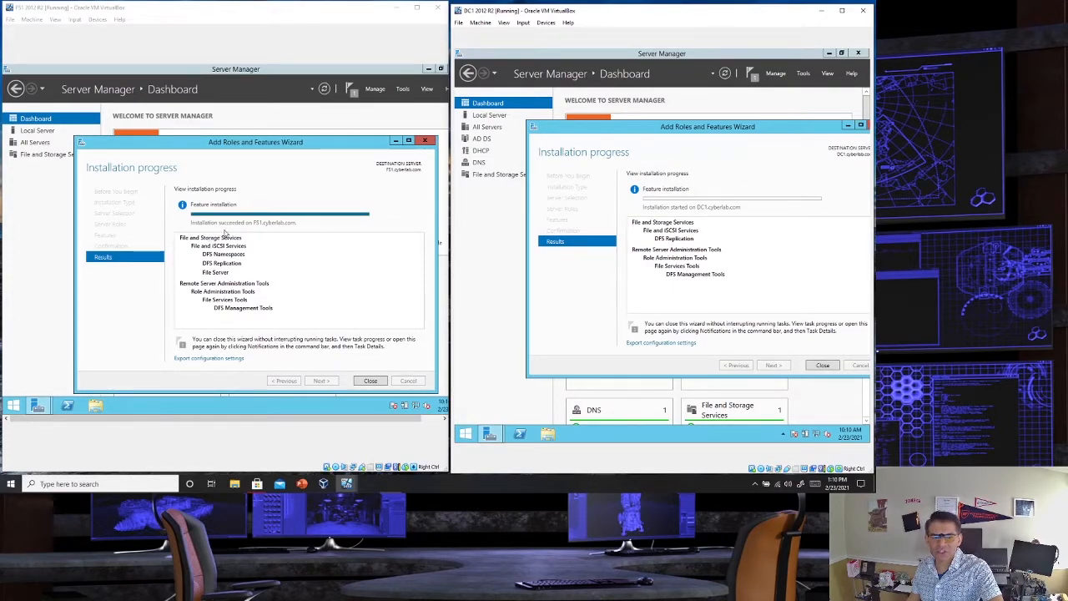
- Close the finished role installation wizards on FS1 and DC1, and open DFS Management on FS1
left_click(370, 381)
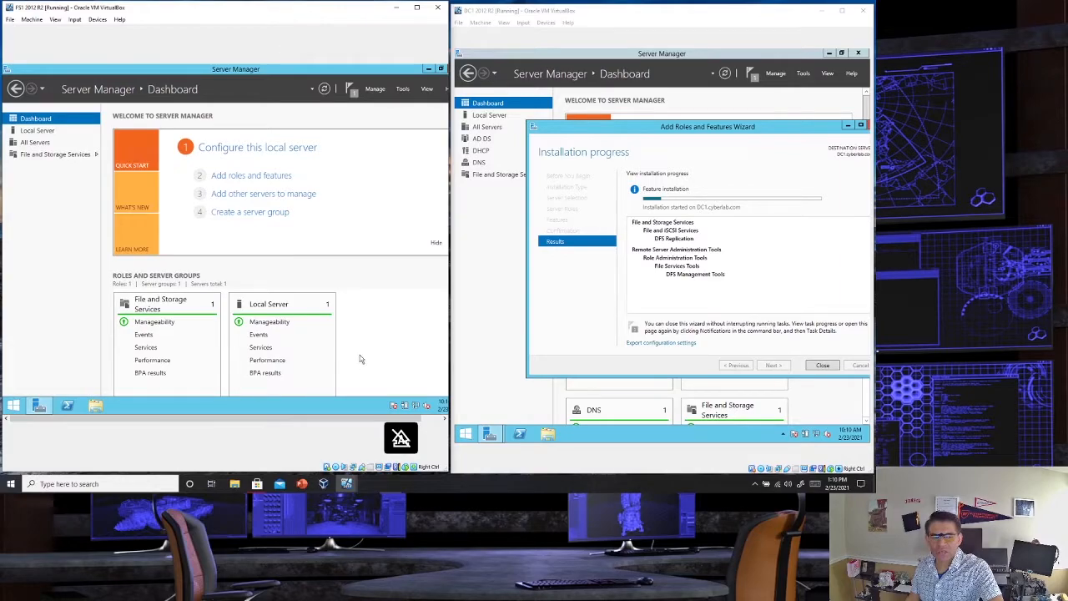
left_click(38, 156)
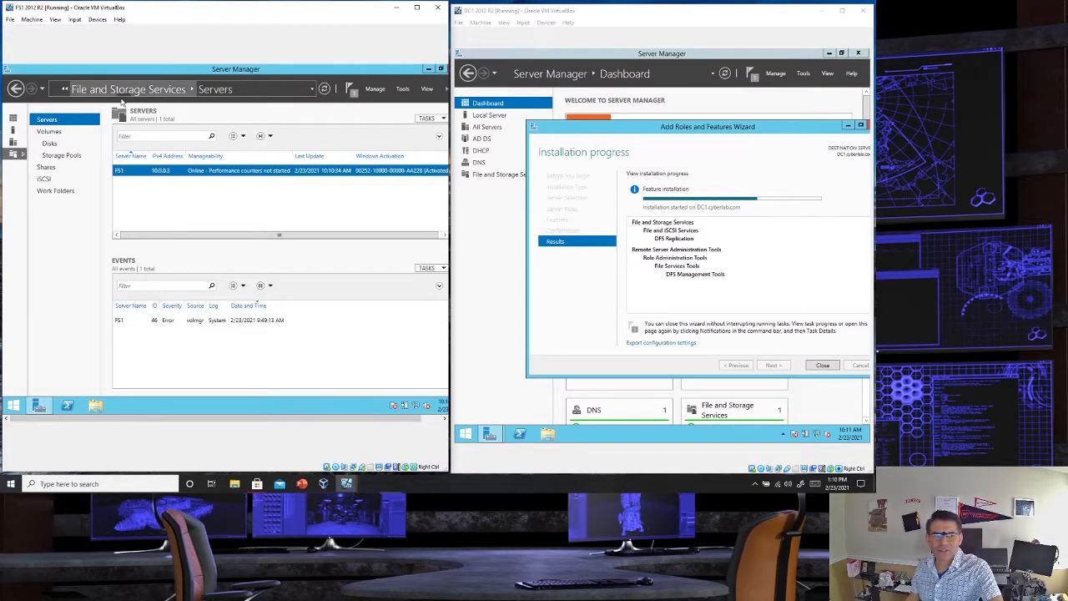
left_click(12, 121)
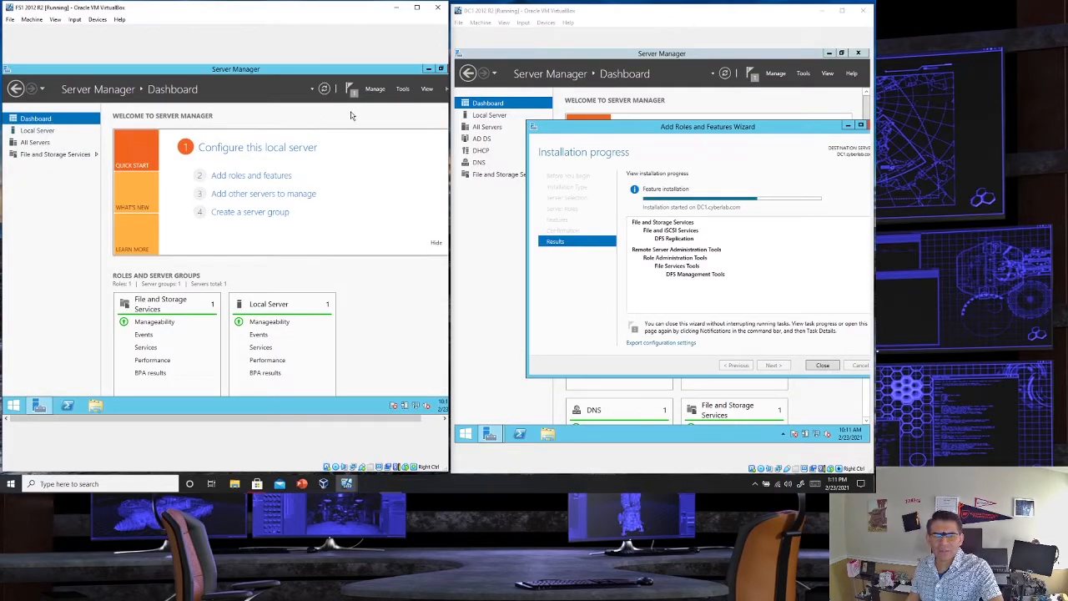
left_click(402, 88)
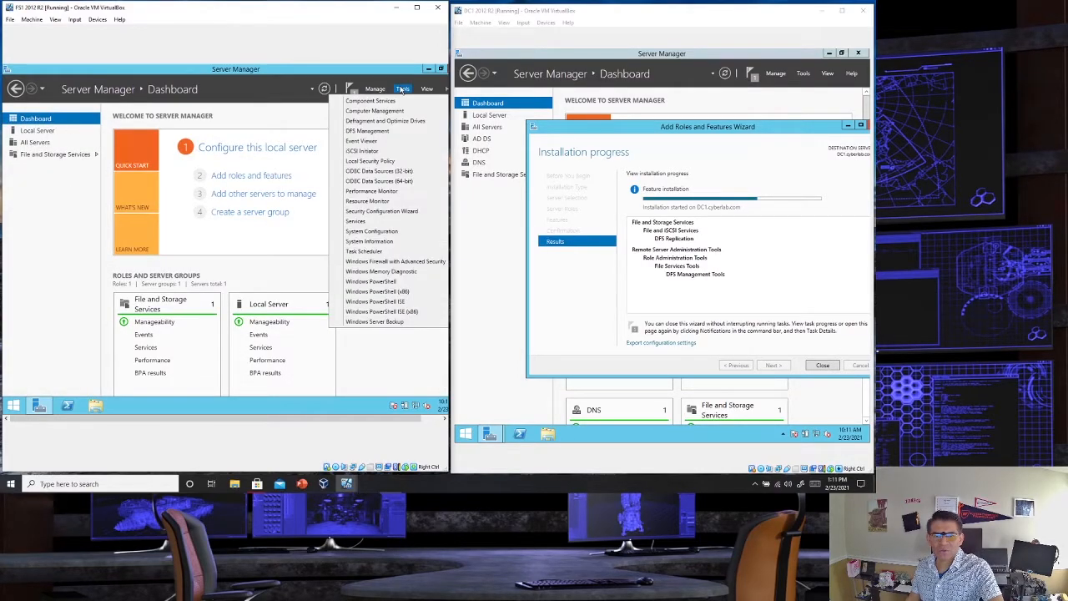
left_click(361, 131)
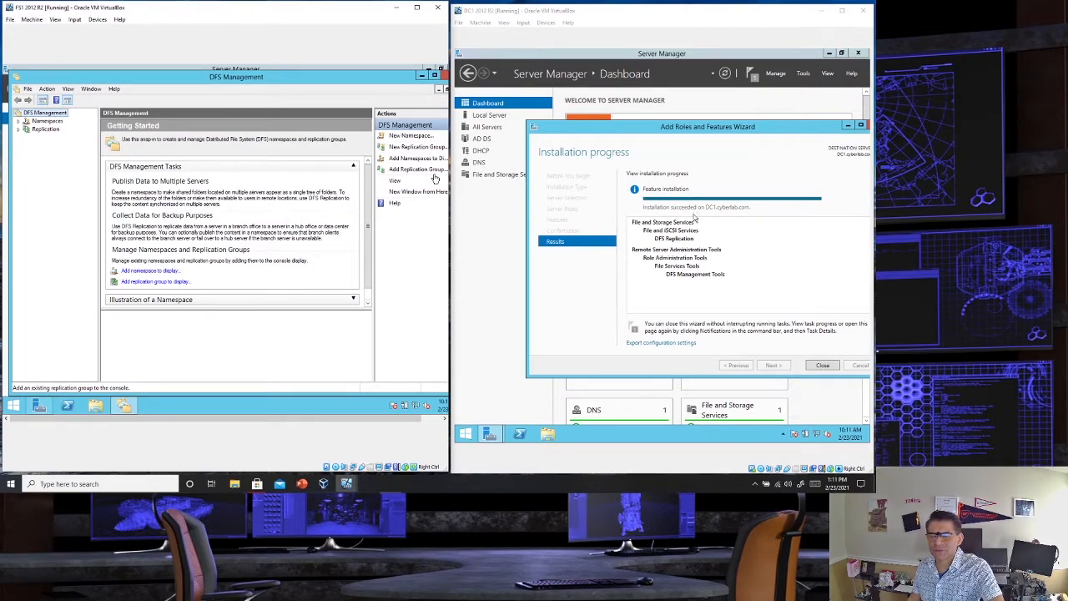
left_click(821, 366)
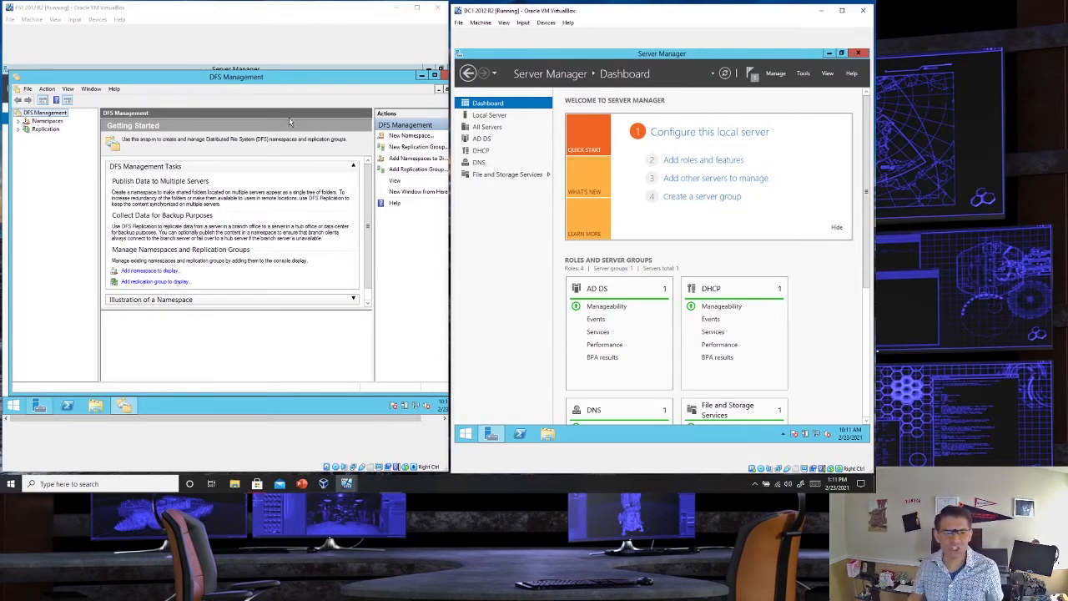
- Enlarge FS1's window, start a new namespace in DFS Management, and look up FS1 as the namespace server in cyberlab.com
left_click(426, 9)
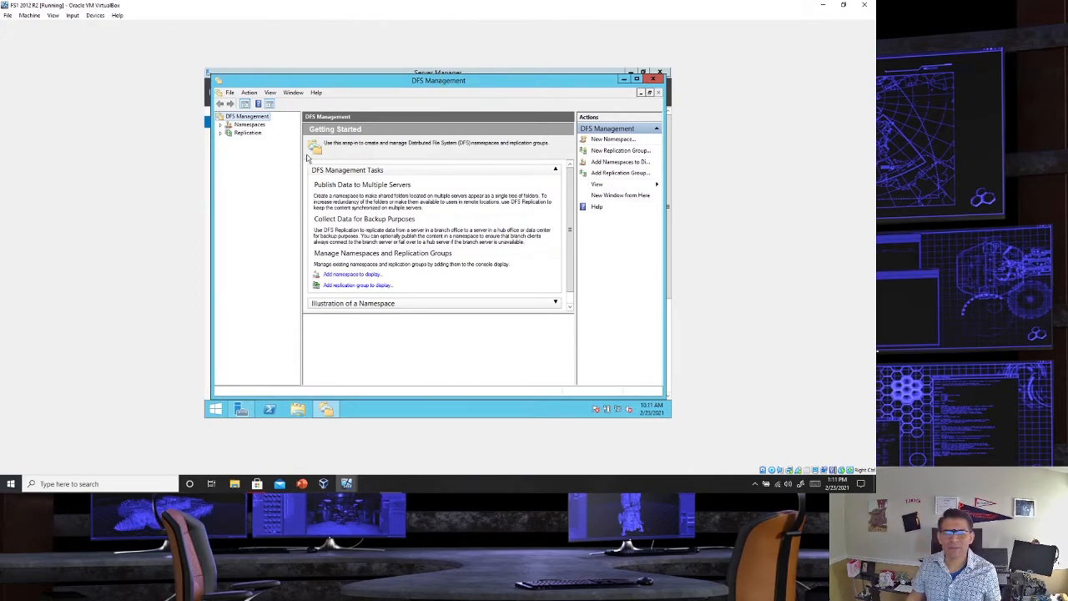
left_click(241, 126)
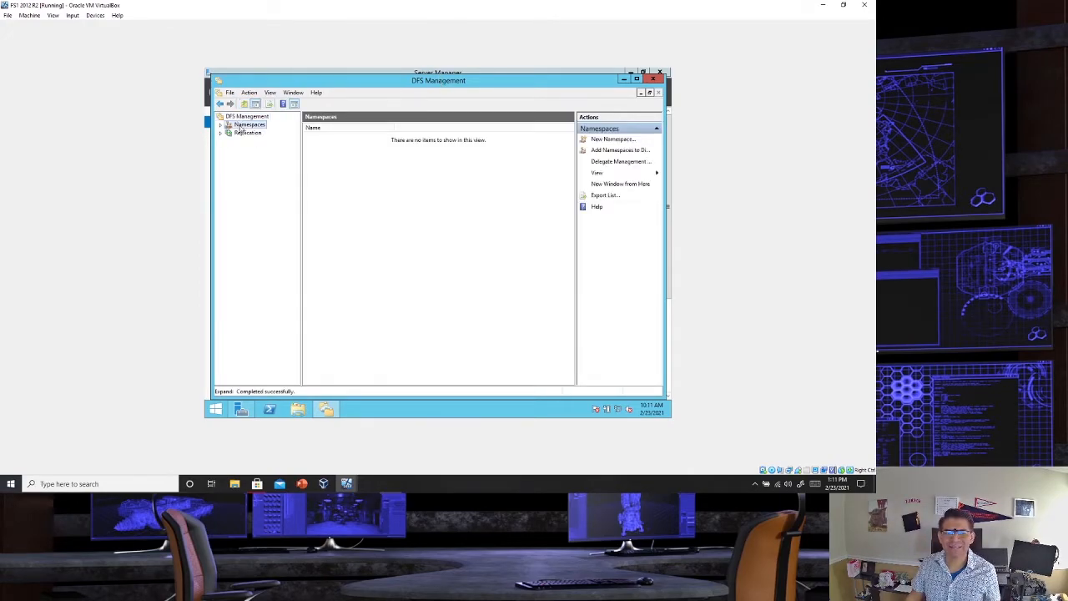
right_click(240, 127)
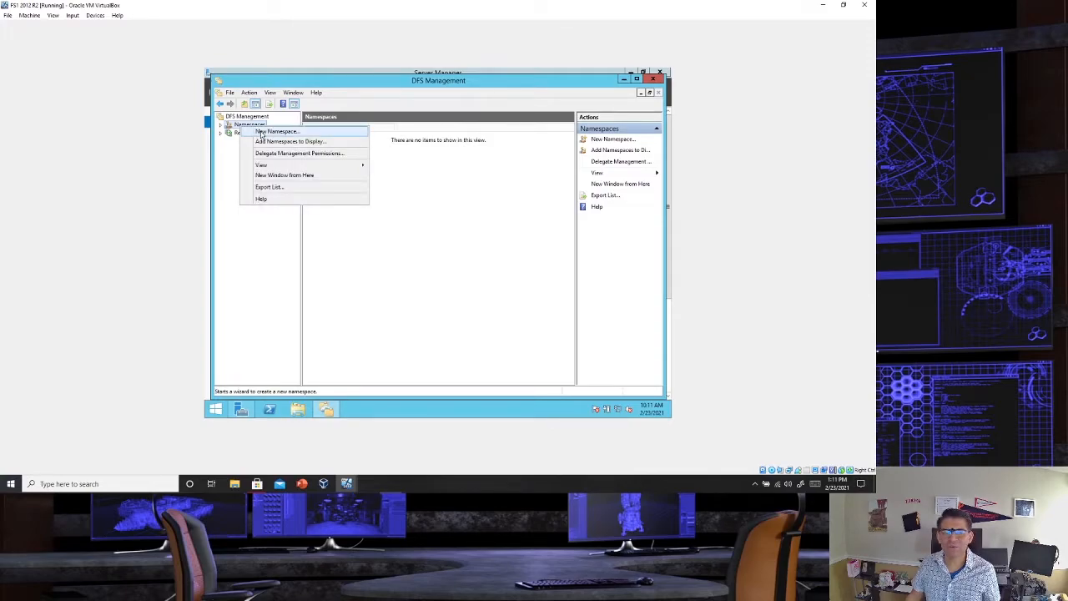
left_click(260, 132)
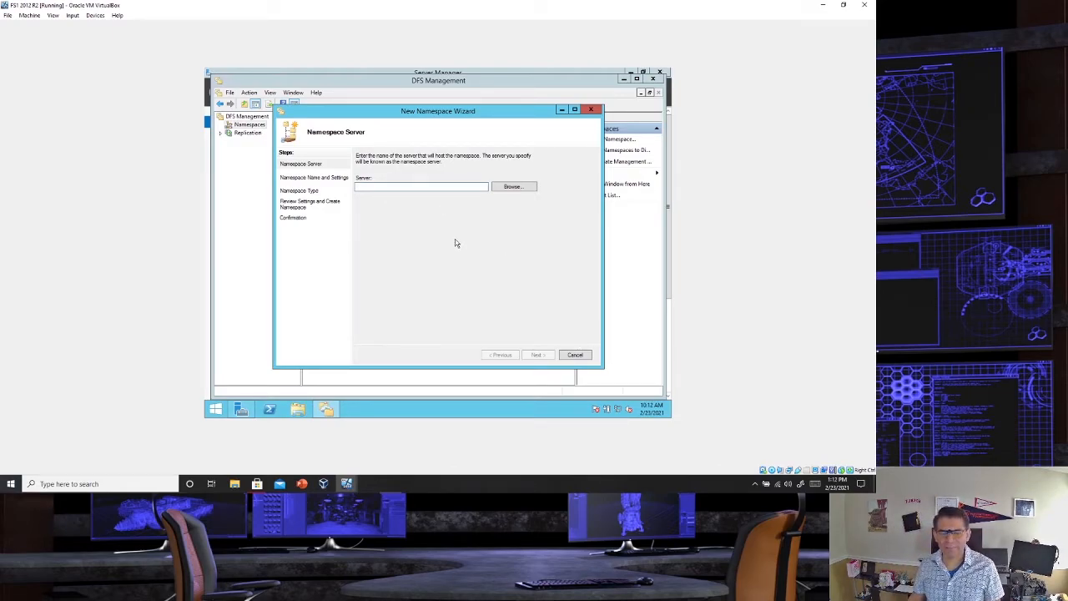
type("CyberNamespace")
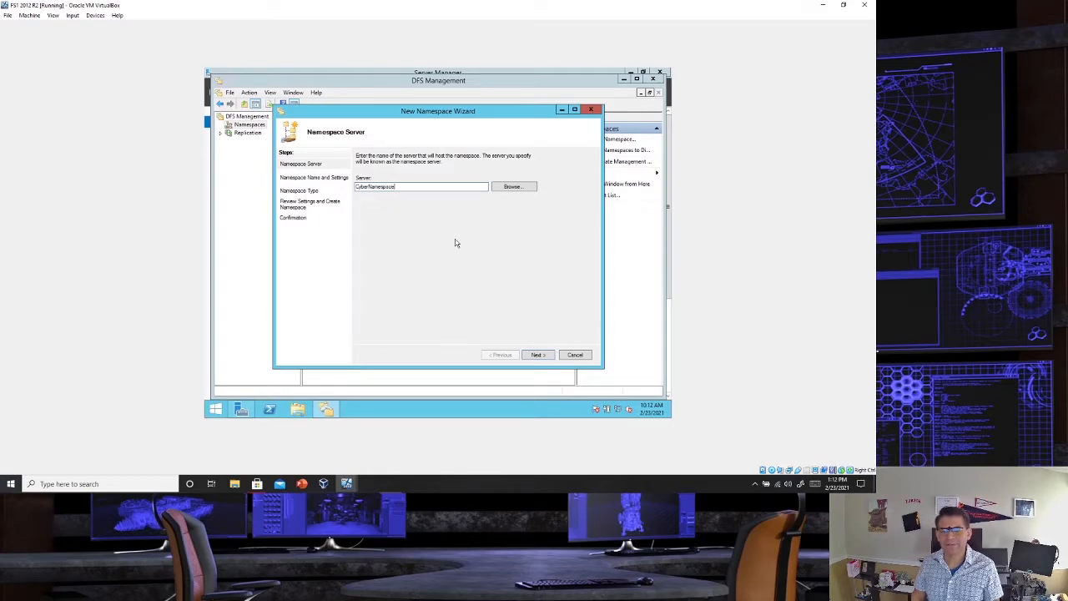
left_click(514, 187)
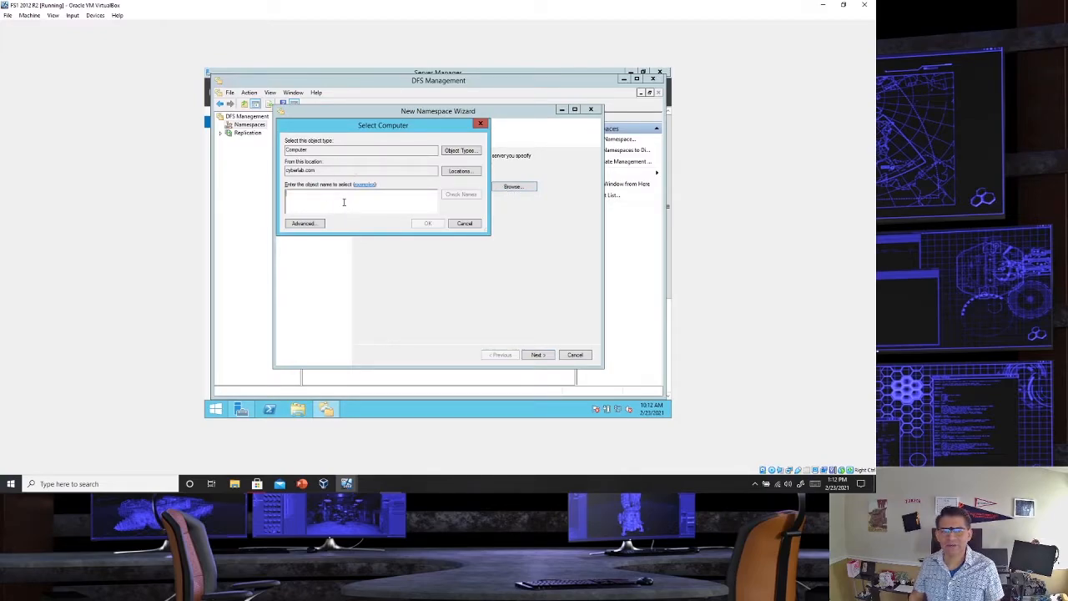
type("FS1")
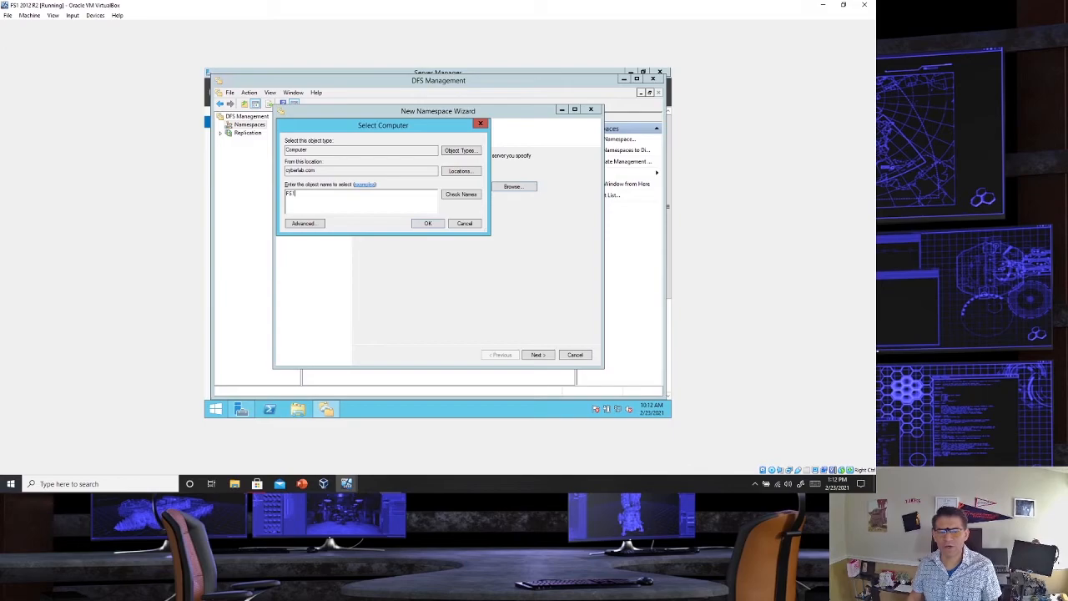
left_click(451, 197)
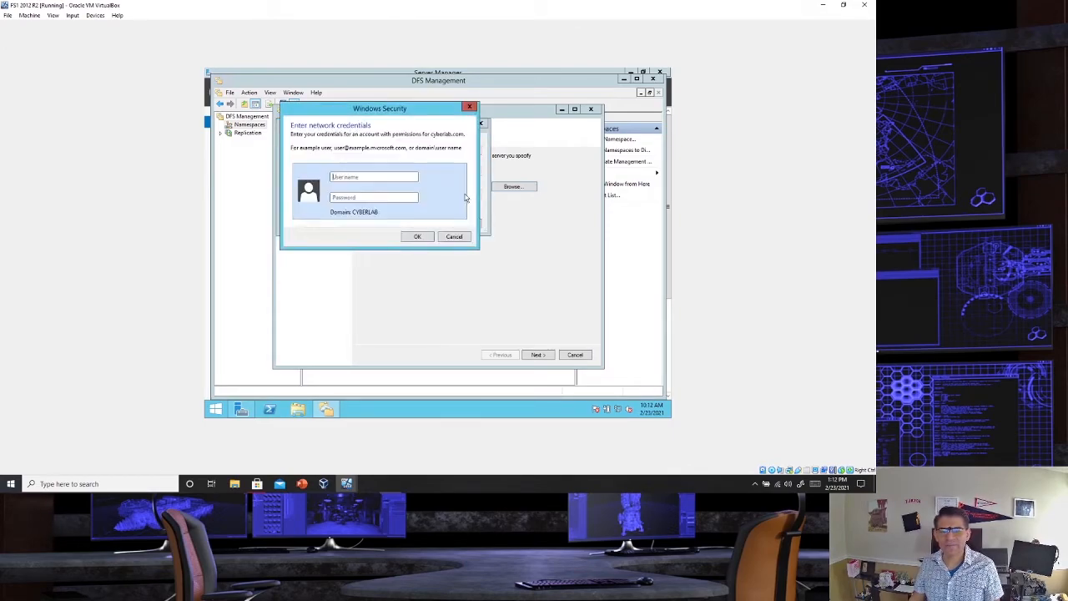
- Authenticate to the domain with the Administrator account and its password, and accept FS1 as the namespace server
key("Caps_Lock")
type("A")
key("Caps_Lock")
type("dministrat")
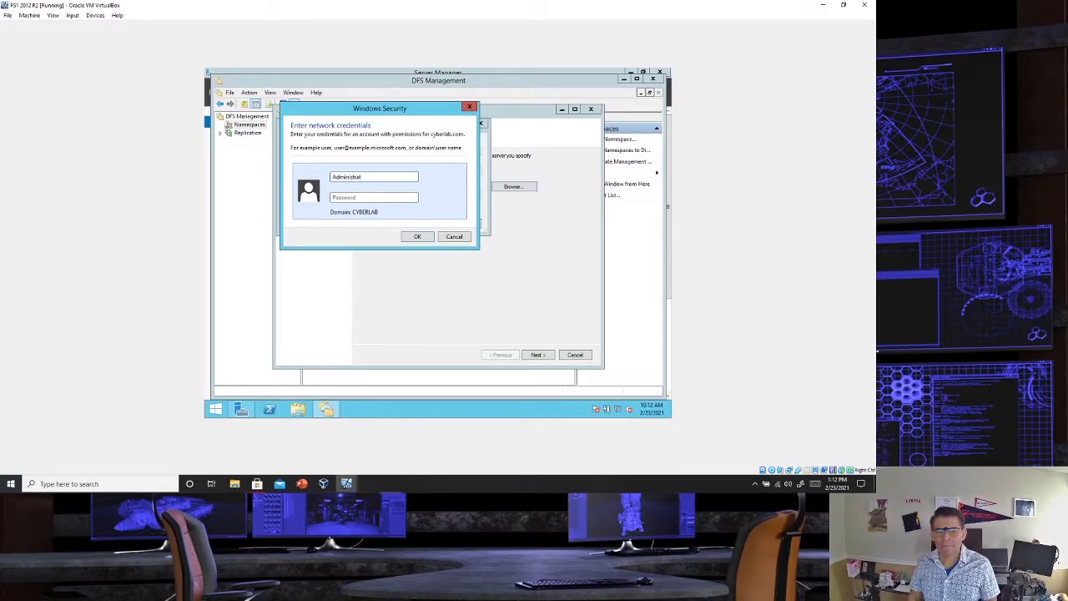
type("Password01")
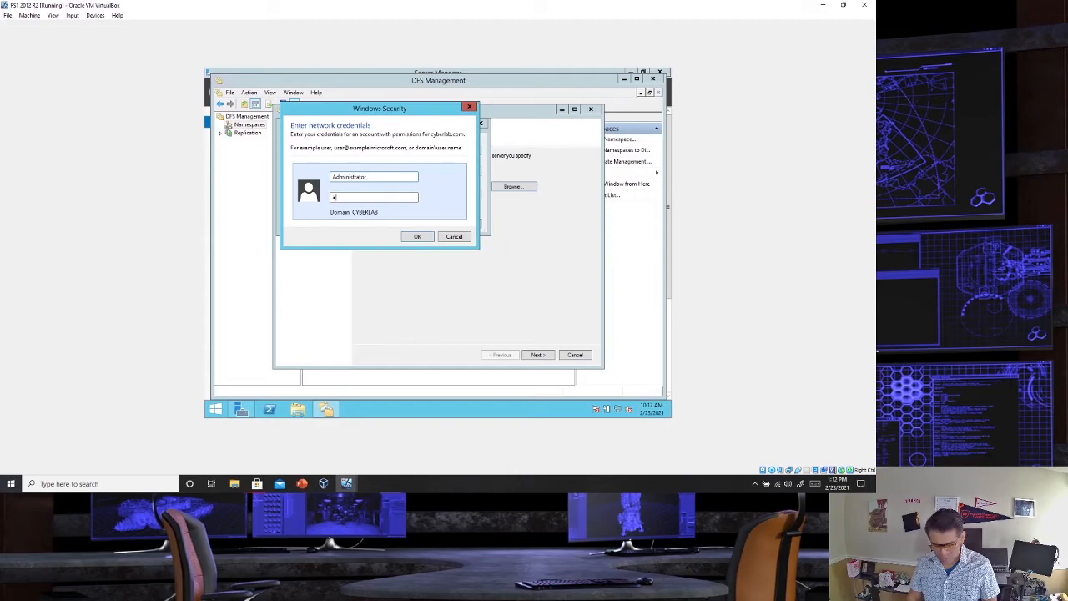
type("••••••")
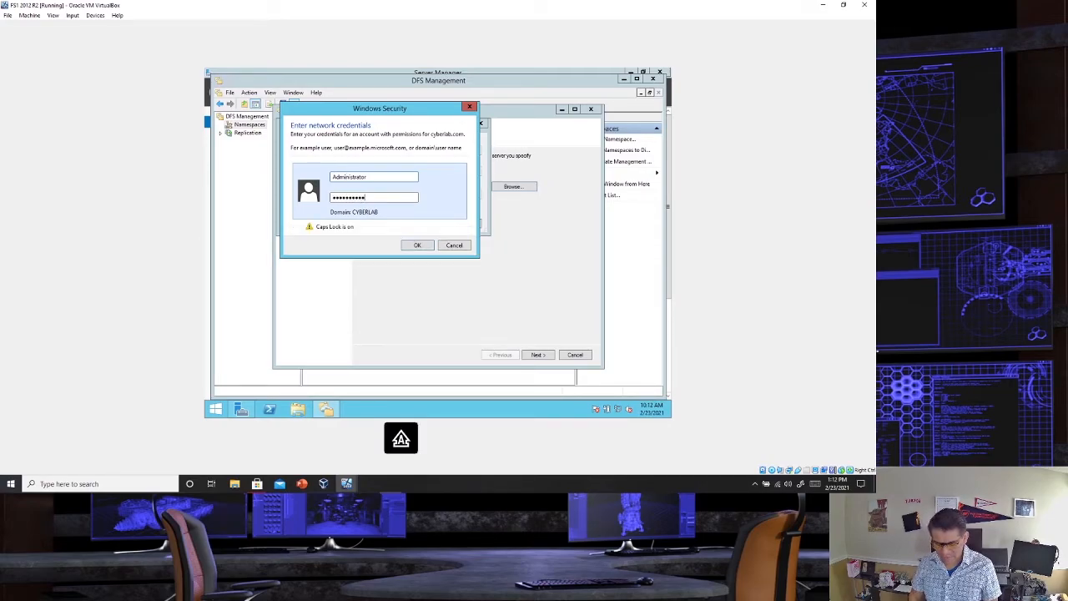
key("BackSpace")
key("BackSpace")
key("BackSpace")
key("BackSpace")
key("BackSpace")
key("BackSpace")
key("BackSpace")
key("BackSpace")
key("BackSpace")
key("BackSpace")
key("BackSpace")
key("BackSpace")
key("BackSpace")
key("BackSpace")
key("BackSpace")
key("BackSpace")
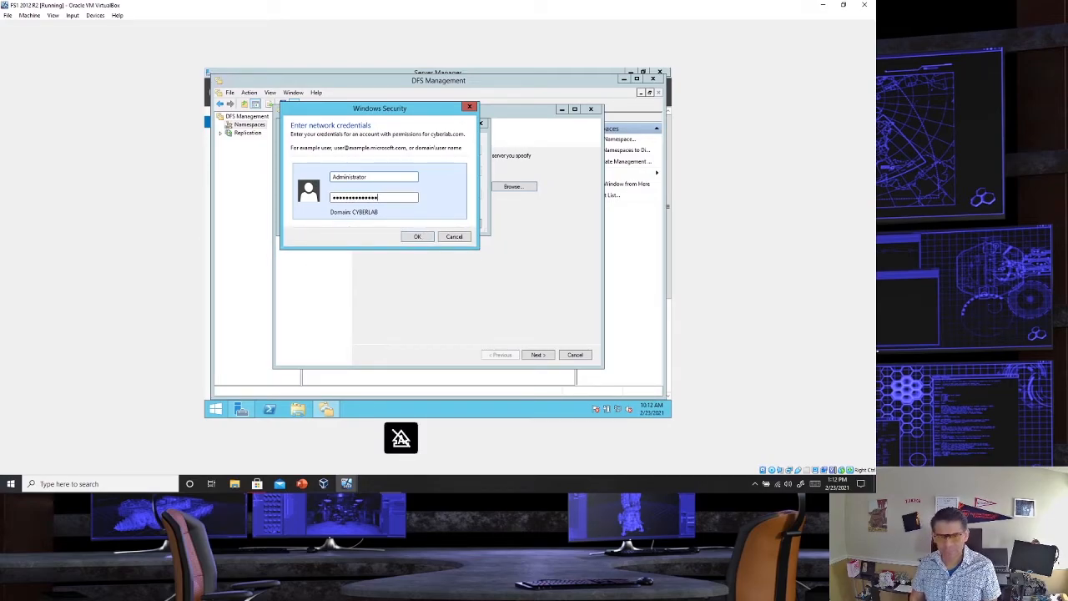
type("Pa$$w0rd")
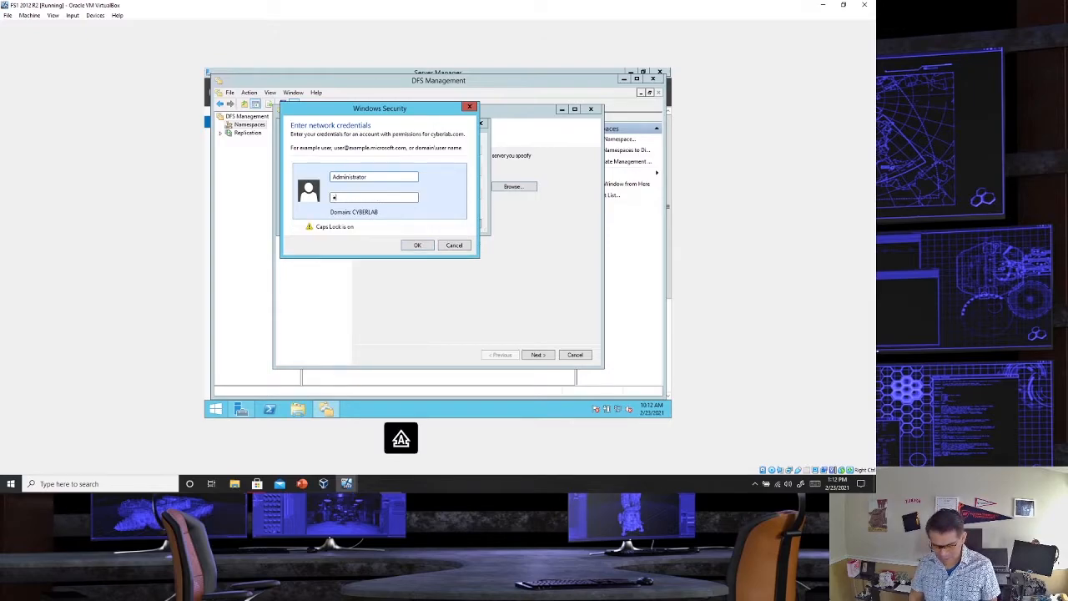
type("•••••••")
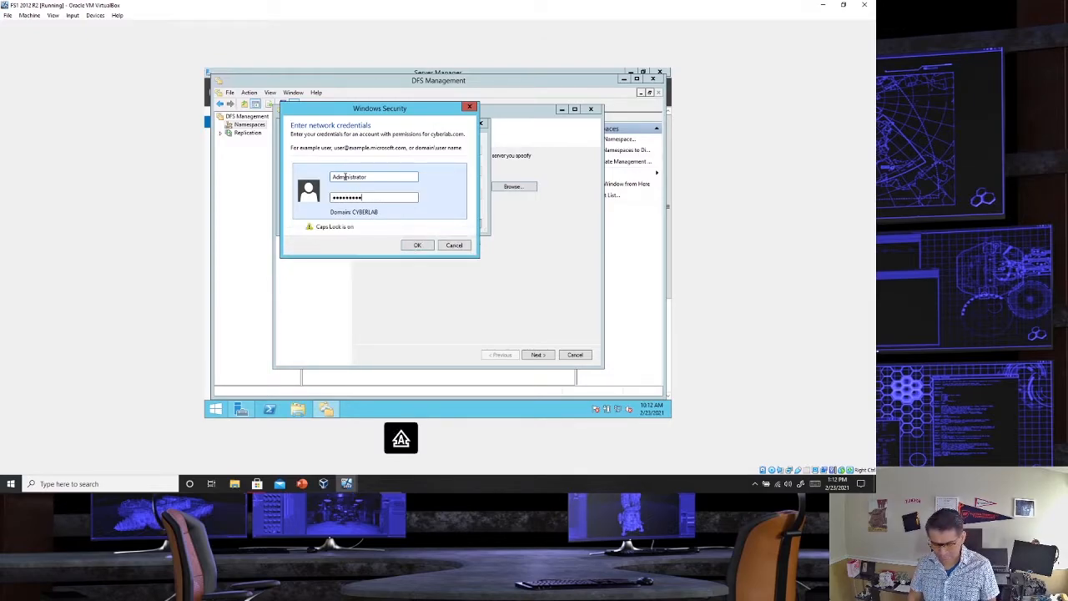
type("•••")
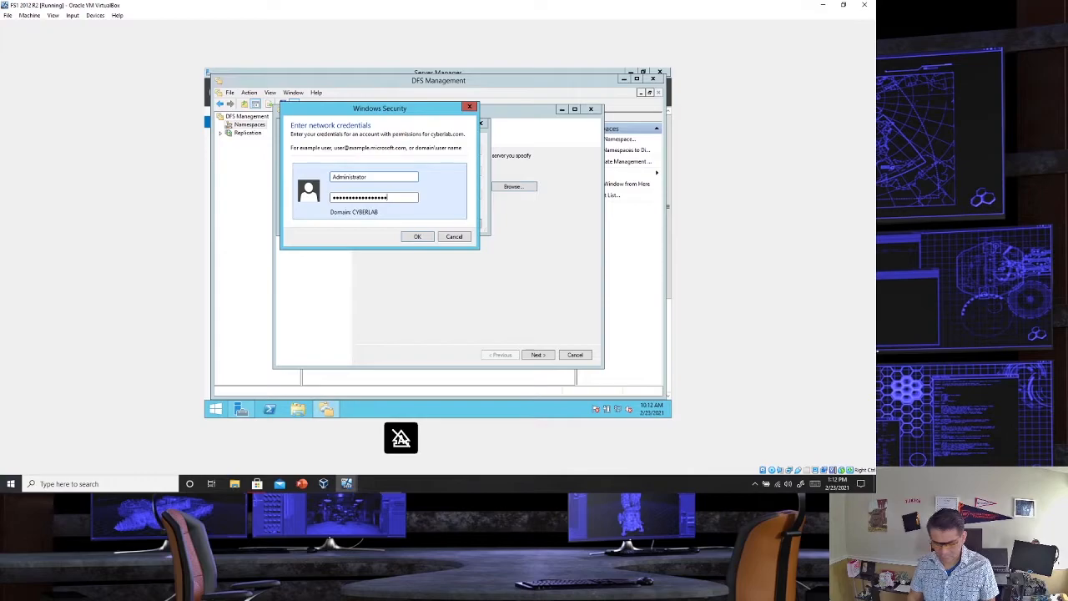
key("Return")
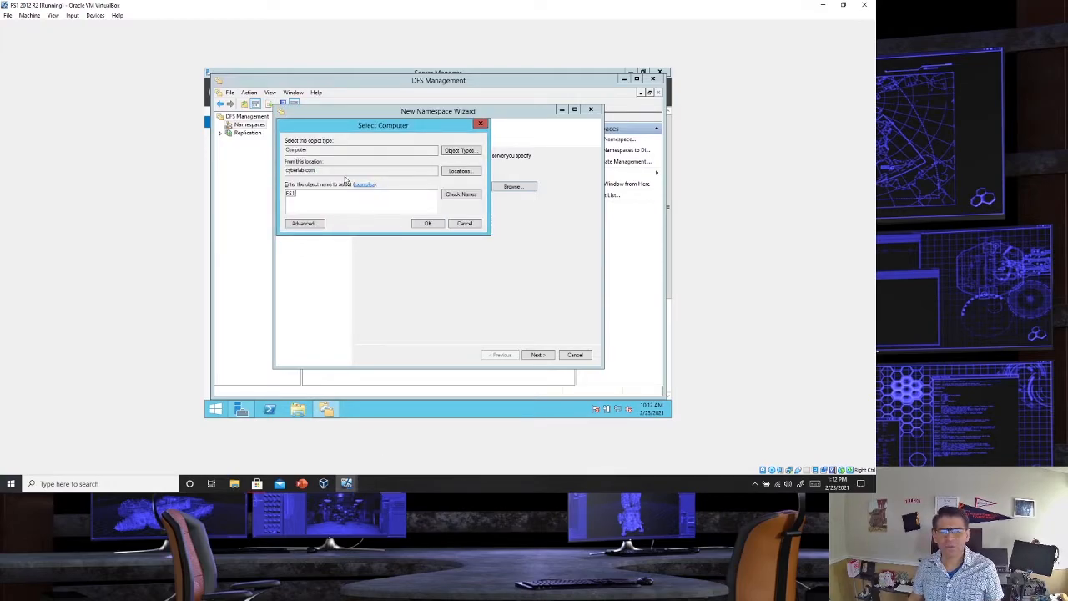
left_click(425, 224)
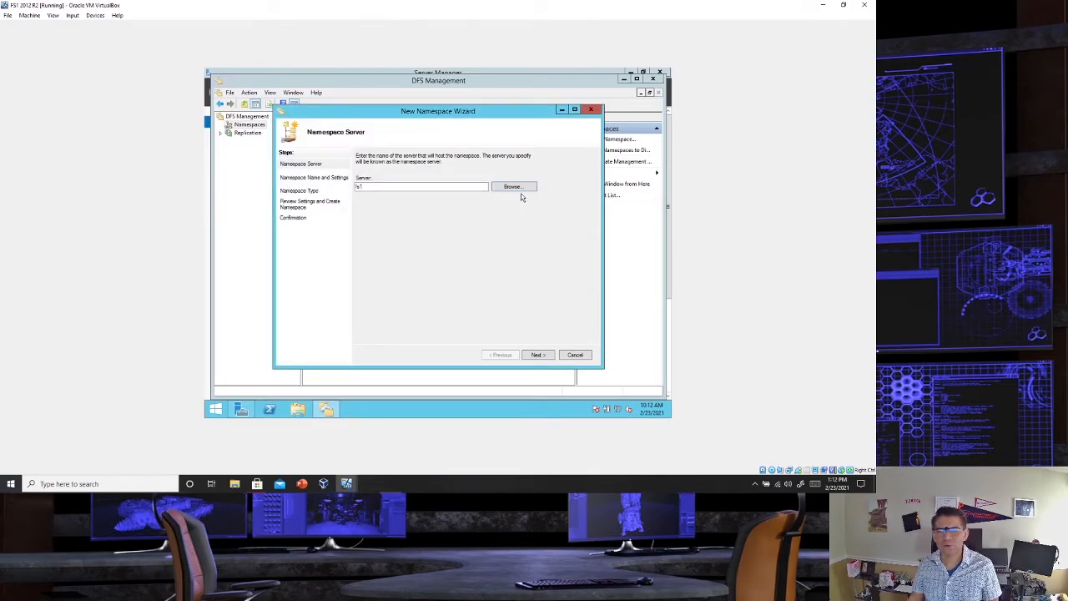
left_click(539, 354)
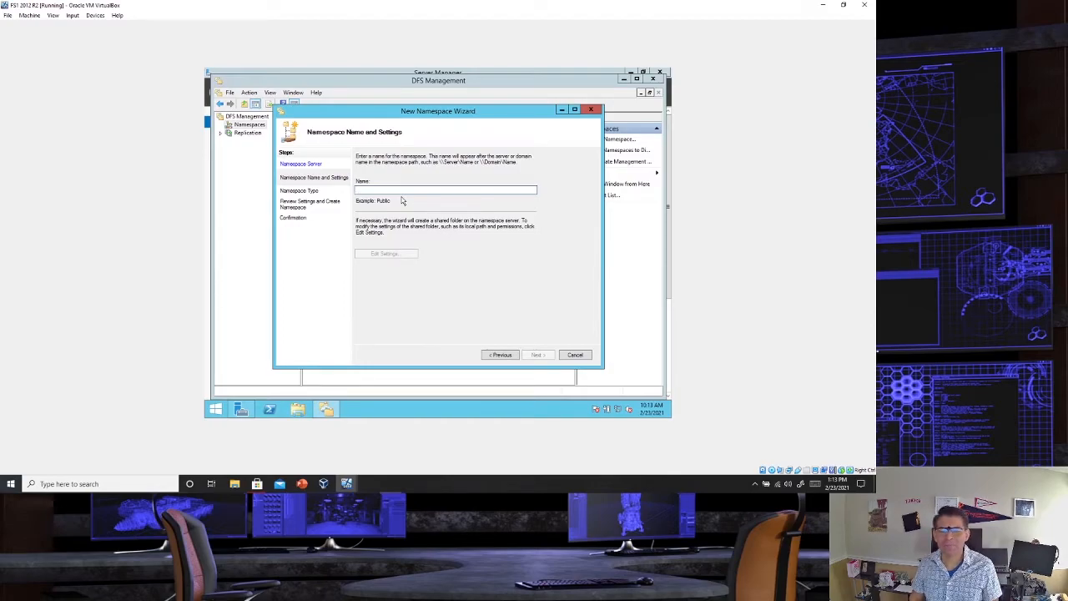
- Name the namespace CyberLabNameSpace and continue to the namespace type
type("Cy")
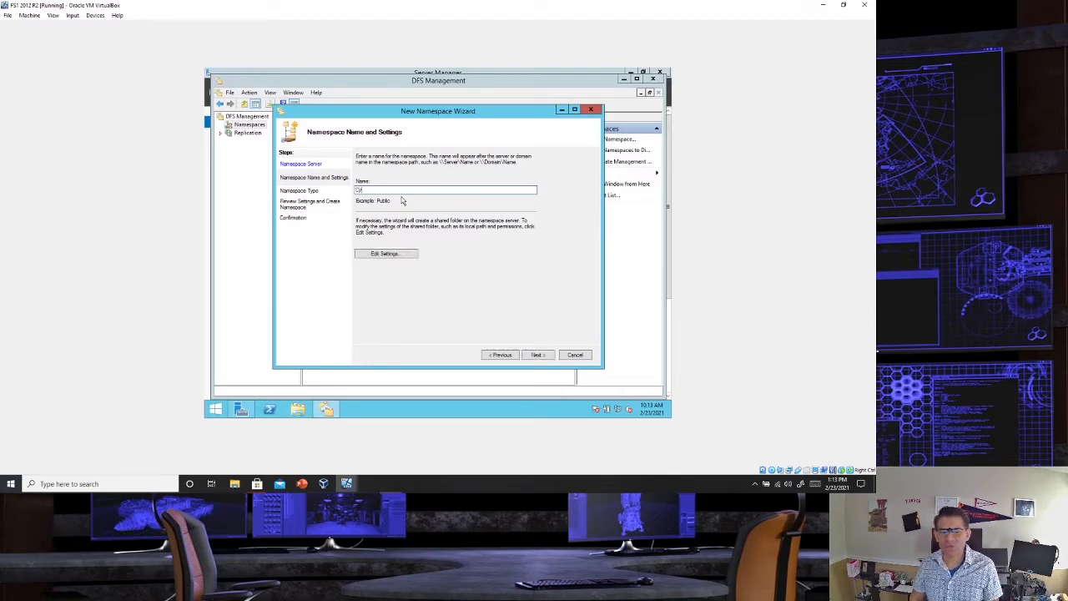
type("berNam")
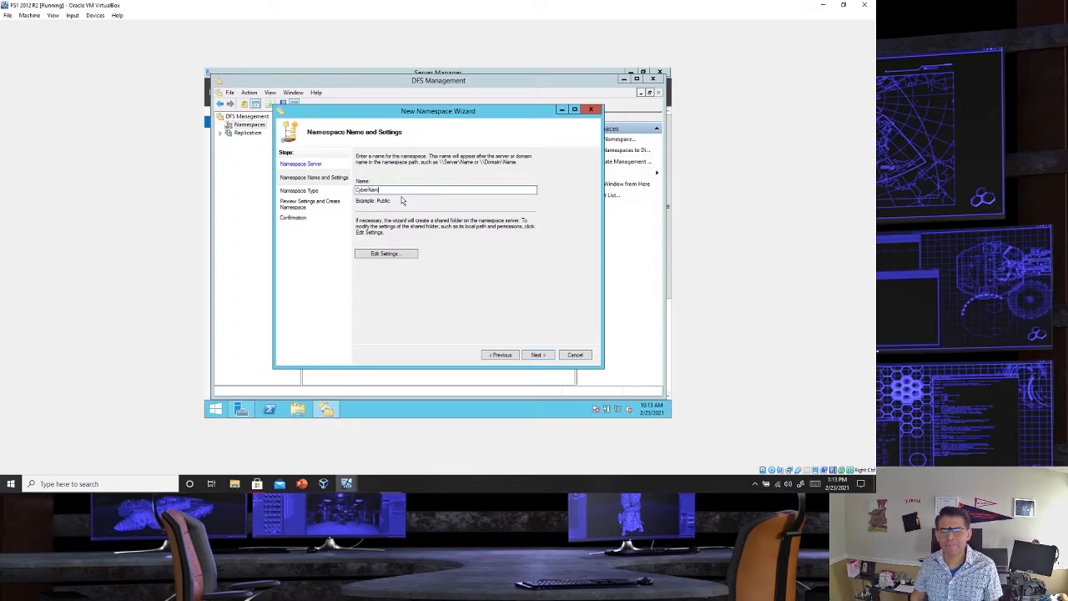
key("BackSpace")
key("BackSpace")
key("BackSpace")
type("LabNameSpace")
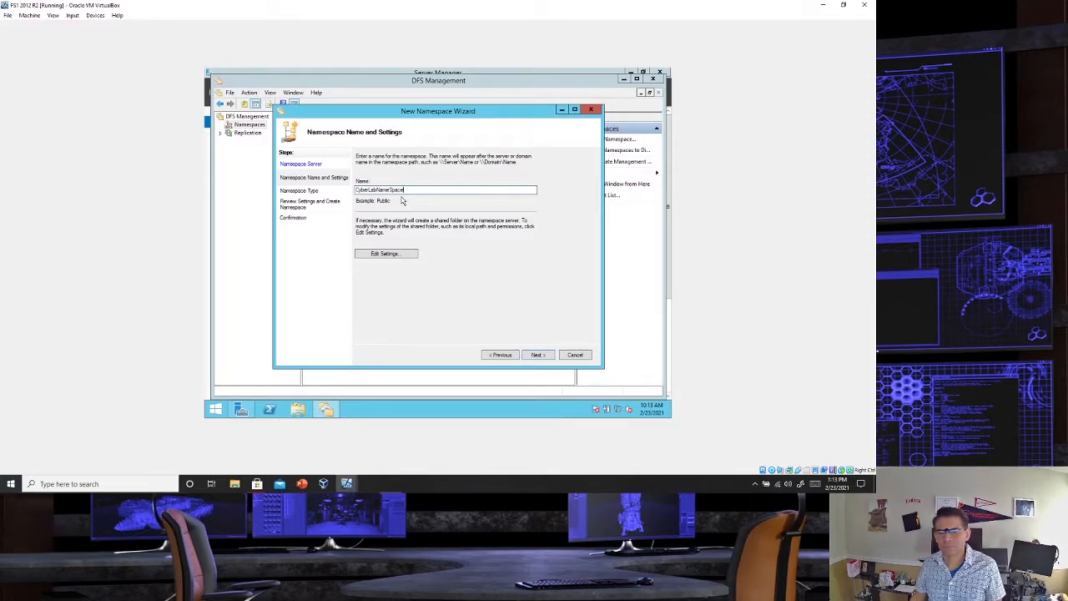
left_click(539, 355)
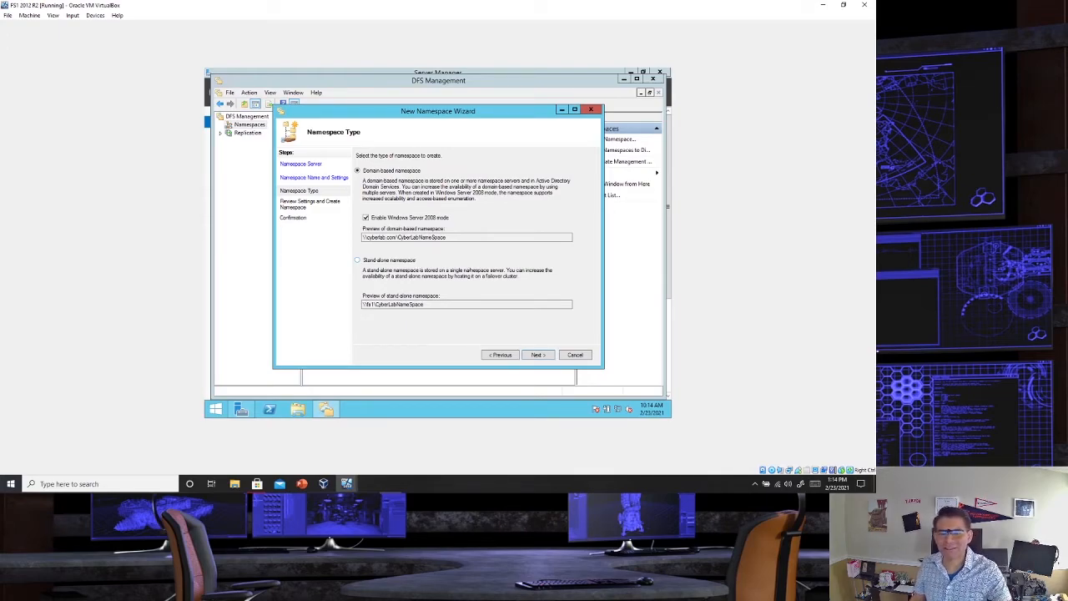
- Create the namespace as domain-based with Windows Server 2008 mode enabled, and widen the Name column in the namespace list
left_click(538, 355)
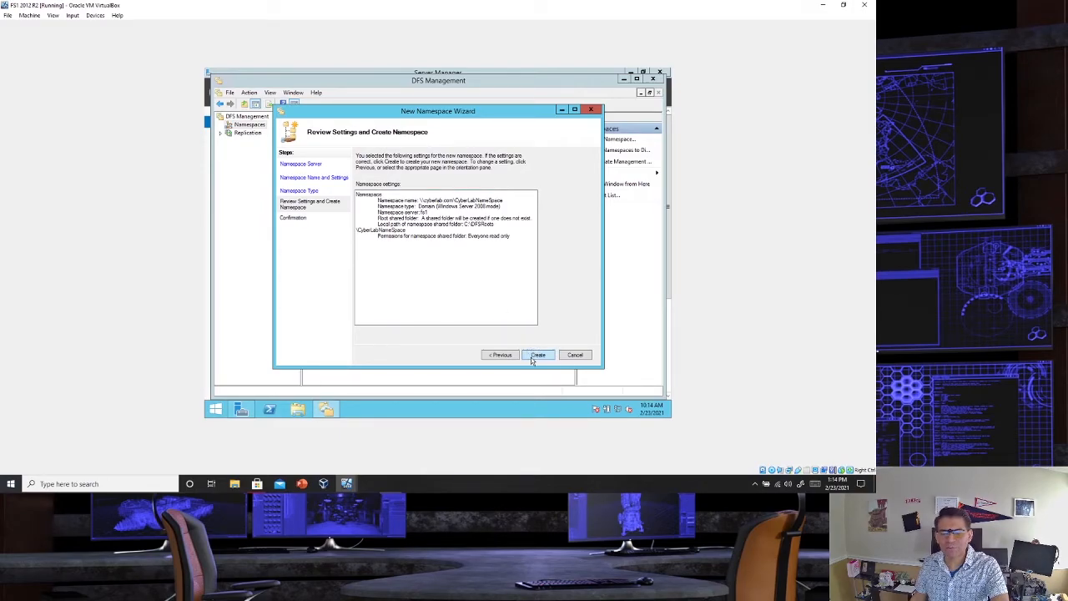
left_click(536, 356)
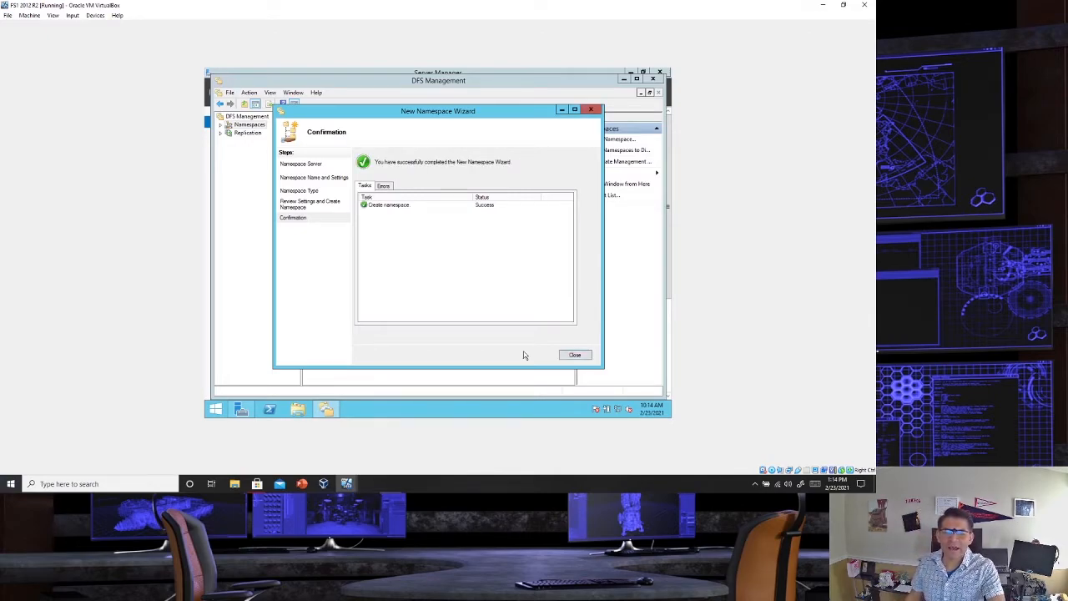
left_click(575, 355)
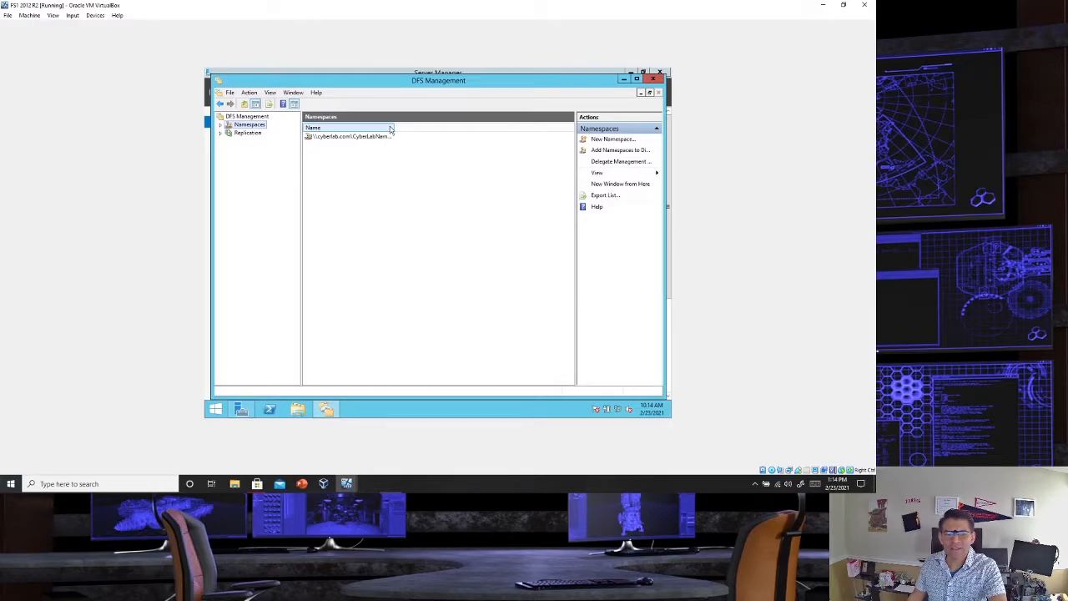
left_click_drag(393, 128, 422, 130)
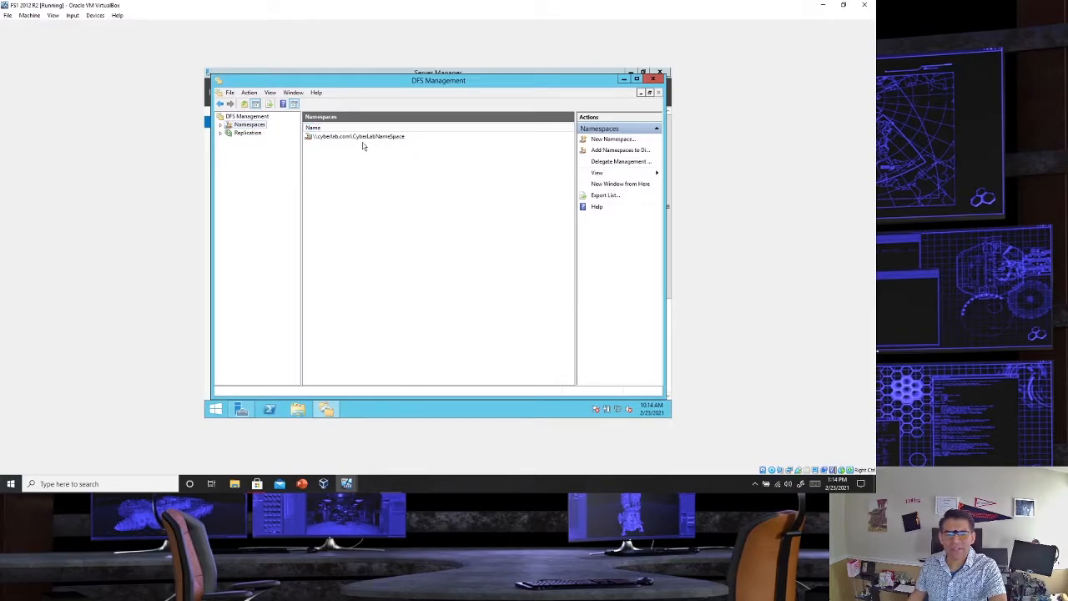
- Start a new replication group in DFS Management with the multipurpose replication group type
left_click(235, 136)
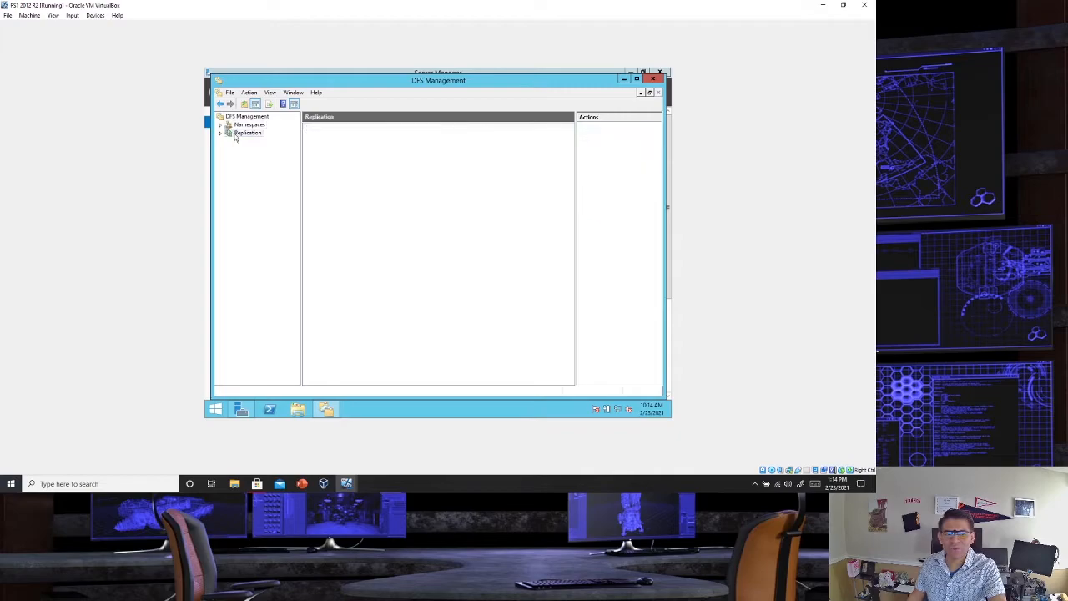
right_click(237, 138)
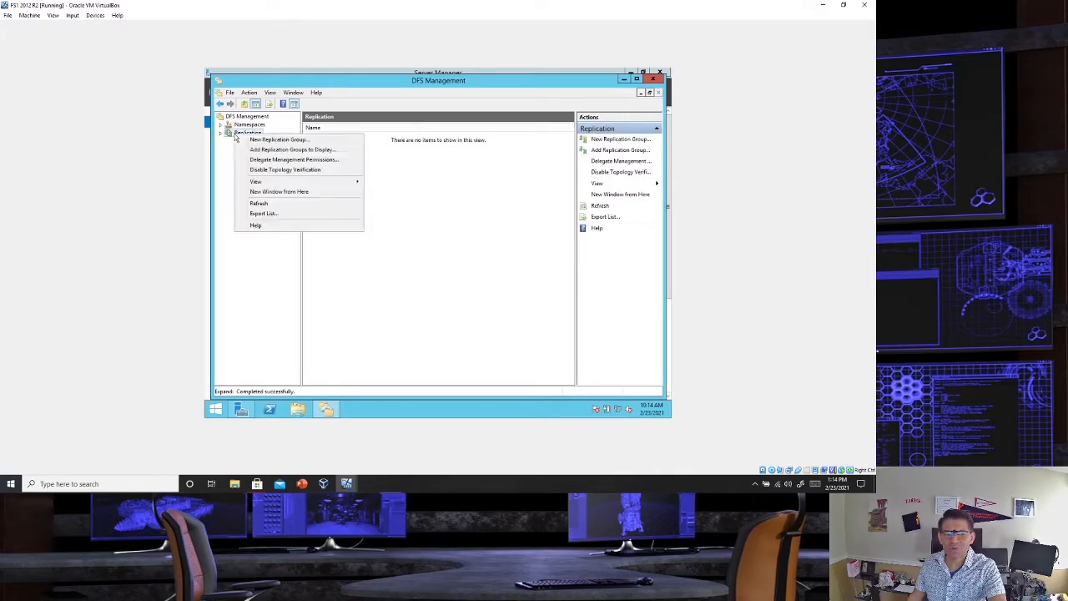
left_click(278, 142)
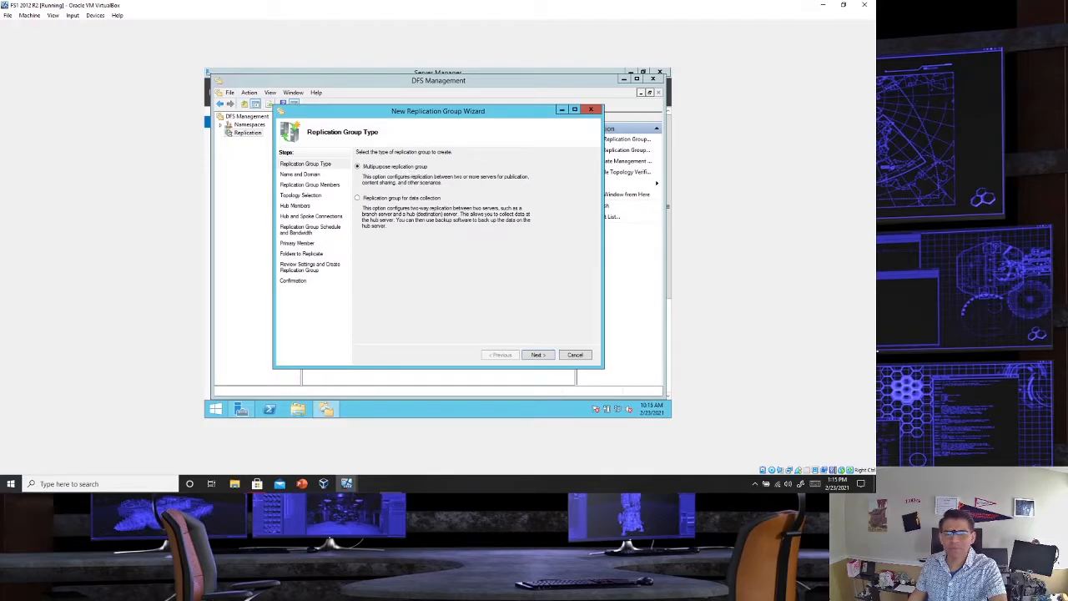
left_click(538, 355)
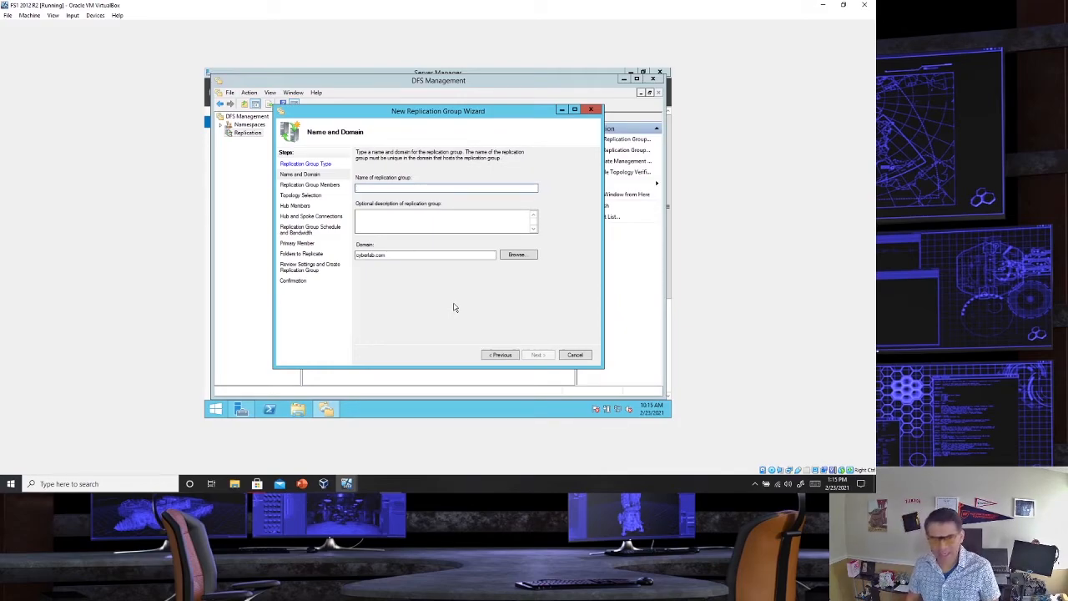
- Name the replication group CyberReplicationGroup, keep cyberlab.com as its domain, and continue to the group members
type("Cyber")
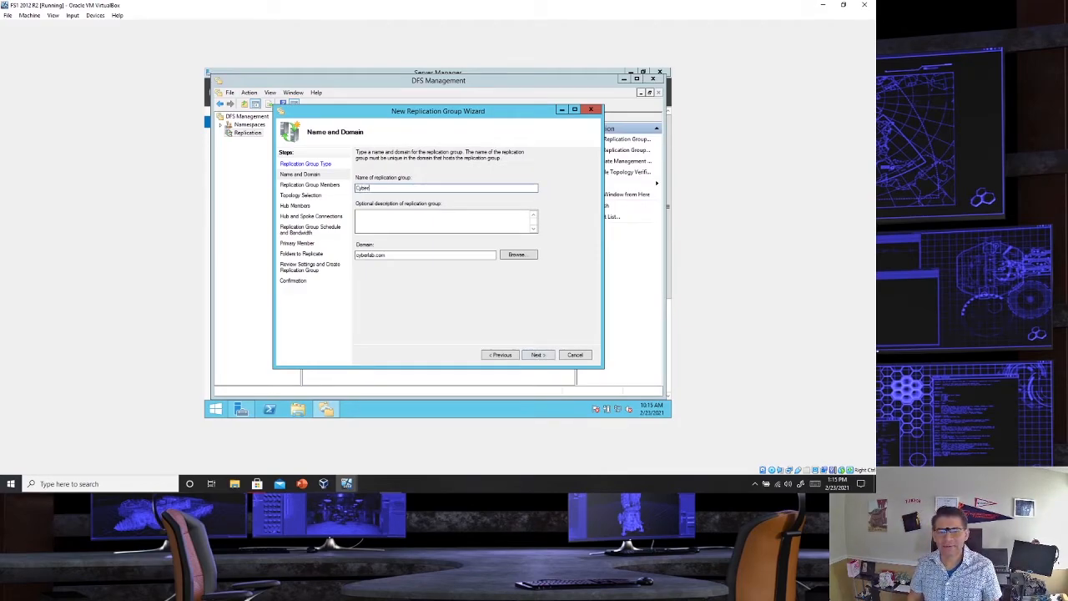
type("Replication")
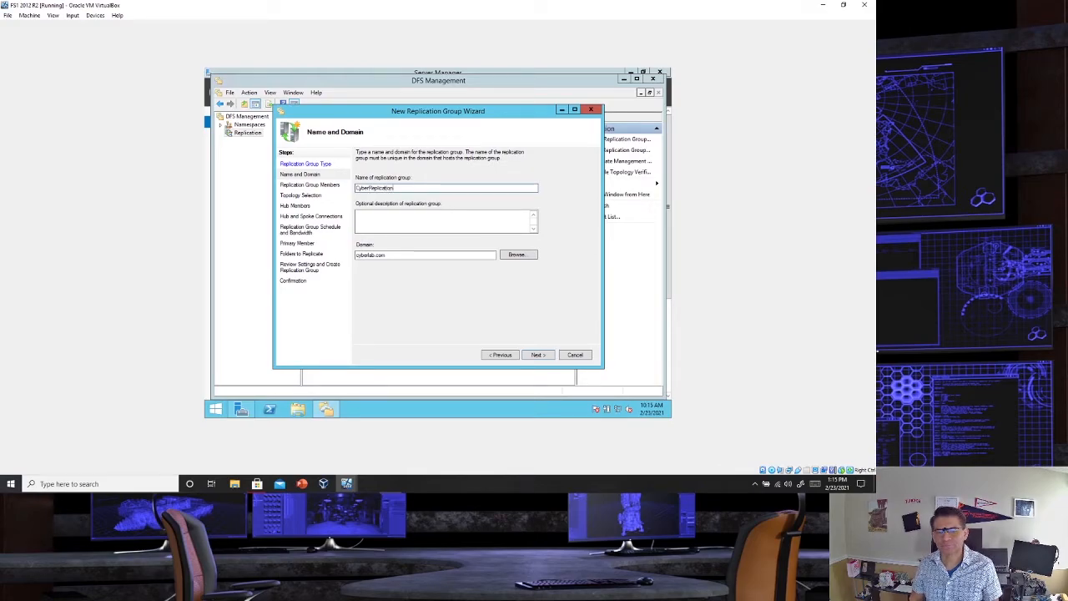
type("Group")
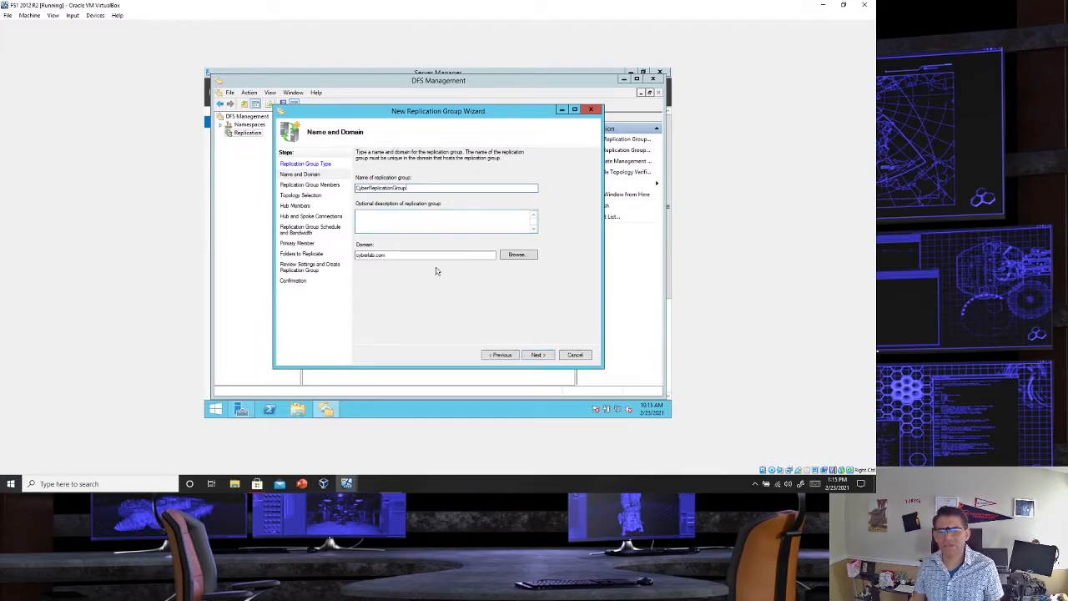
left_click(538, 355)
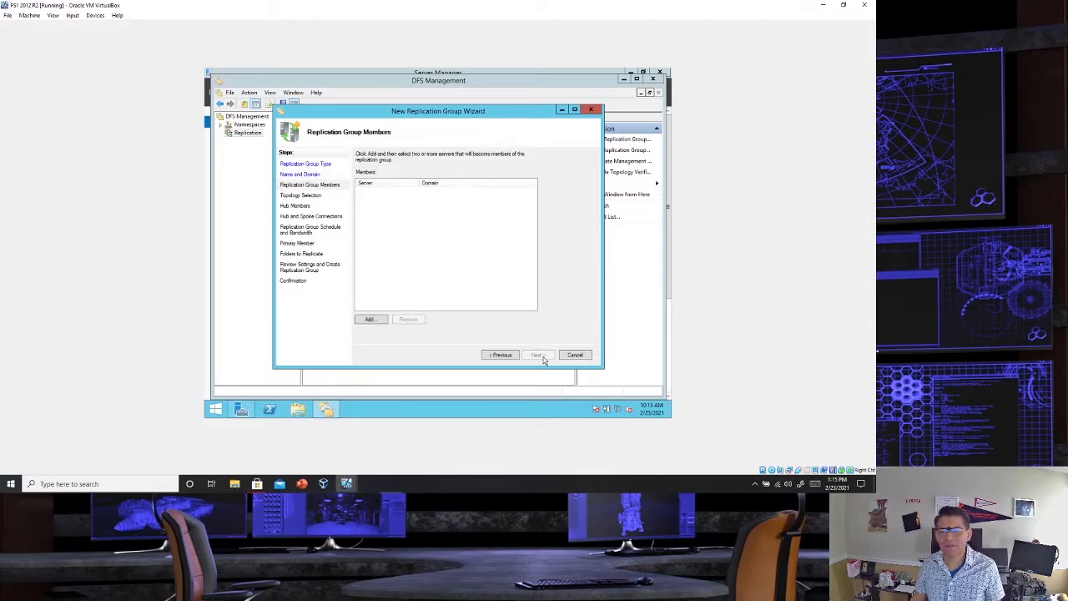
- Enter FS1 as a server to add to the replication group and check its name
left_click(368, 320)
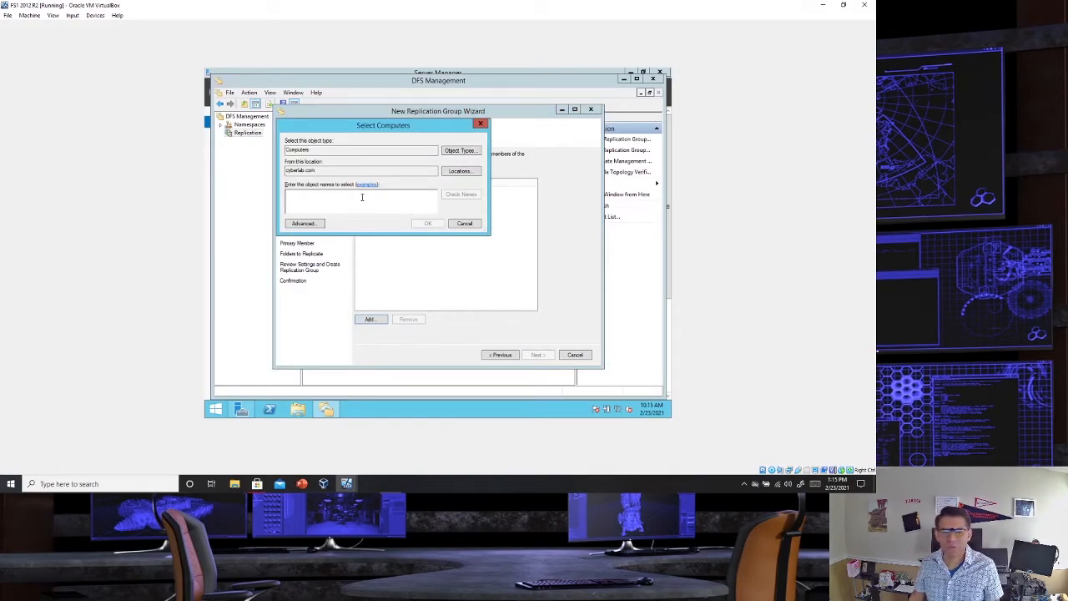
type("FS1")
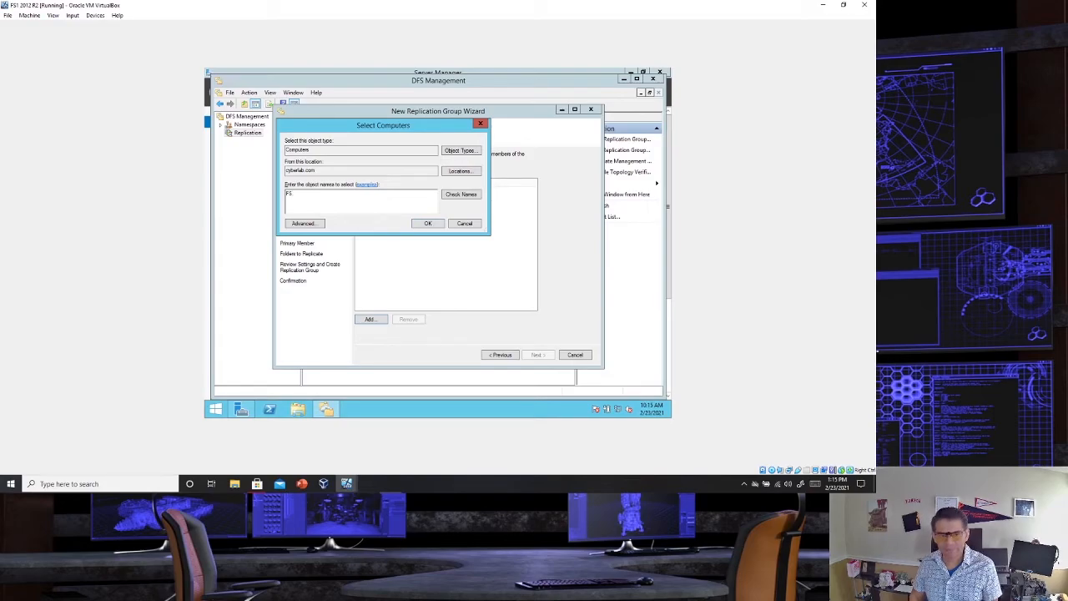
left_click(470, 196)
- Authenticate to the domain as Administrator with the account password and add FS1 to the group members
key("Caps_Lock")
type("A")
key("Caps_Lock")
type("dministrat")
key("Tab")
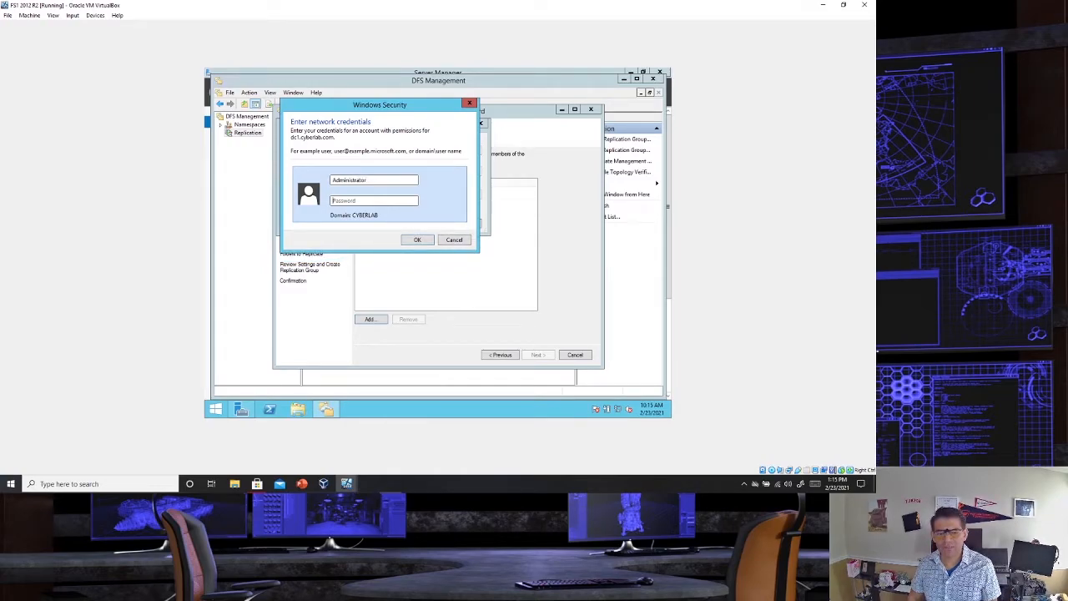
type("•••••••••")
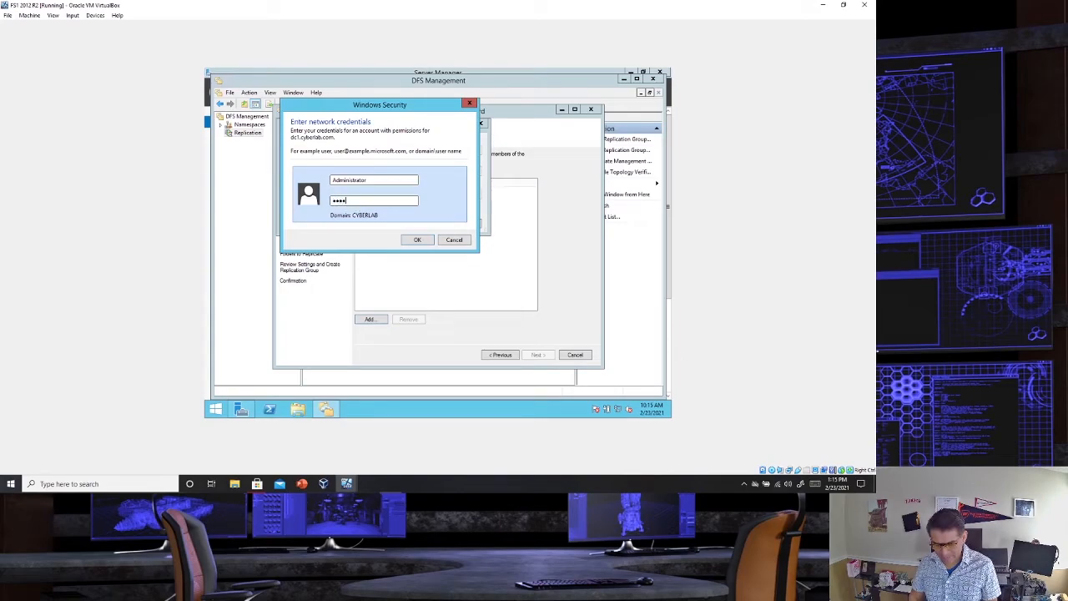
key("Caps_Lock")
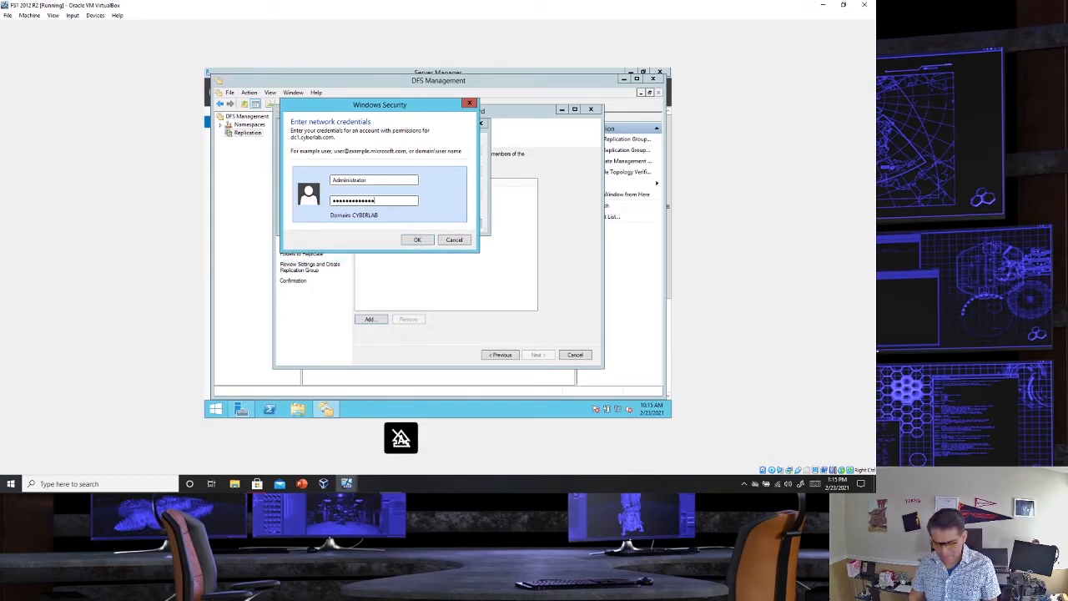
type("*****")
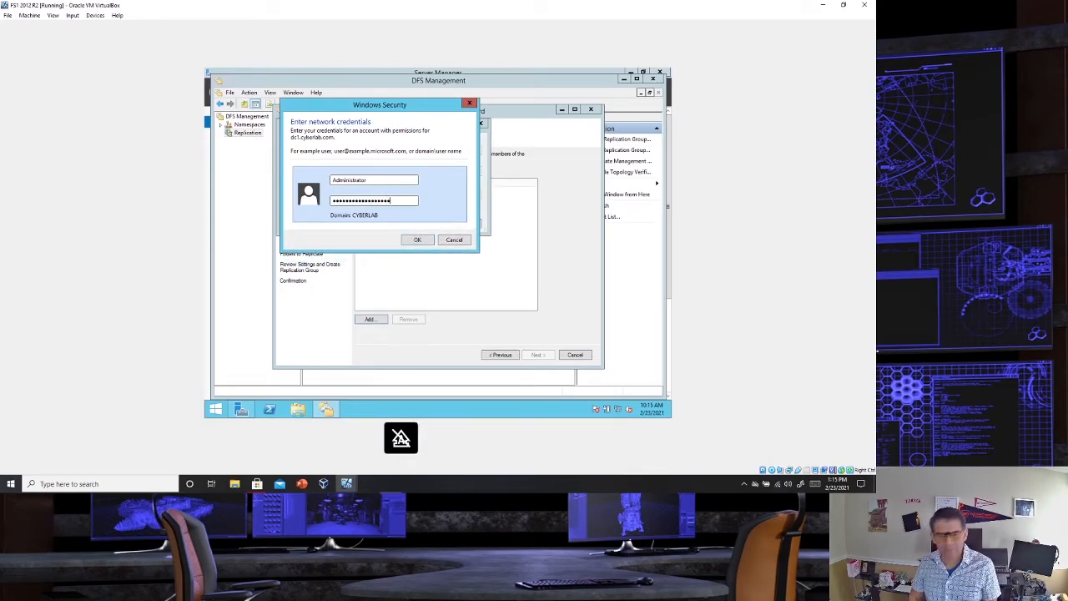
key("Return")
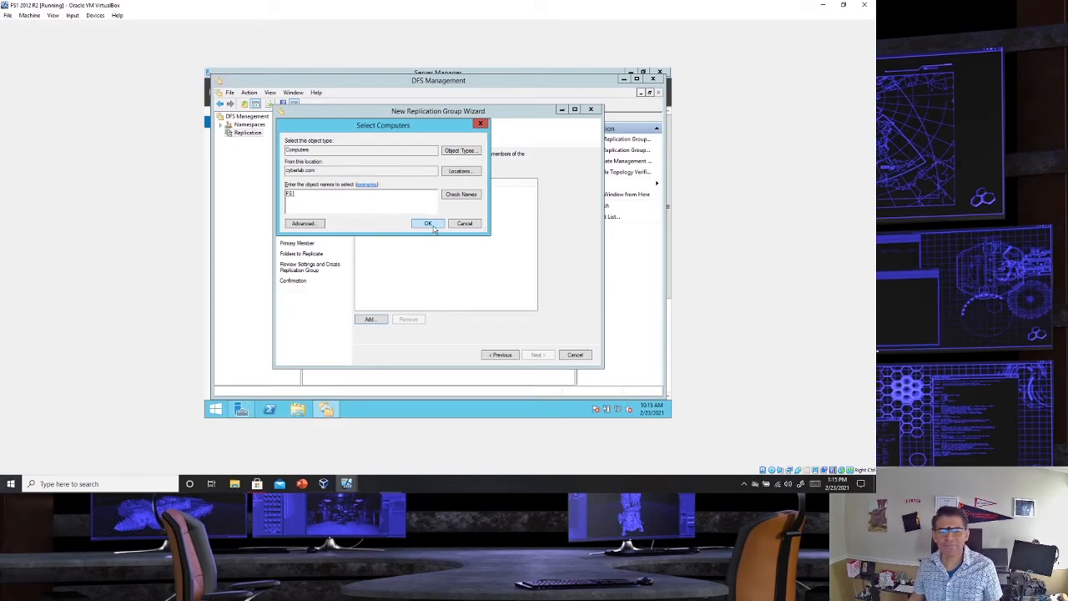
left_click(428, 223)
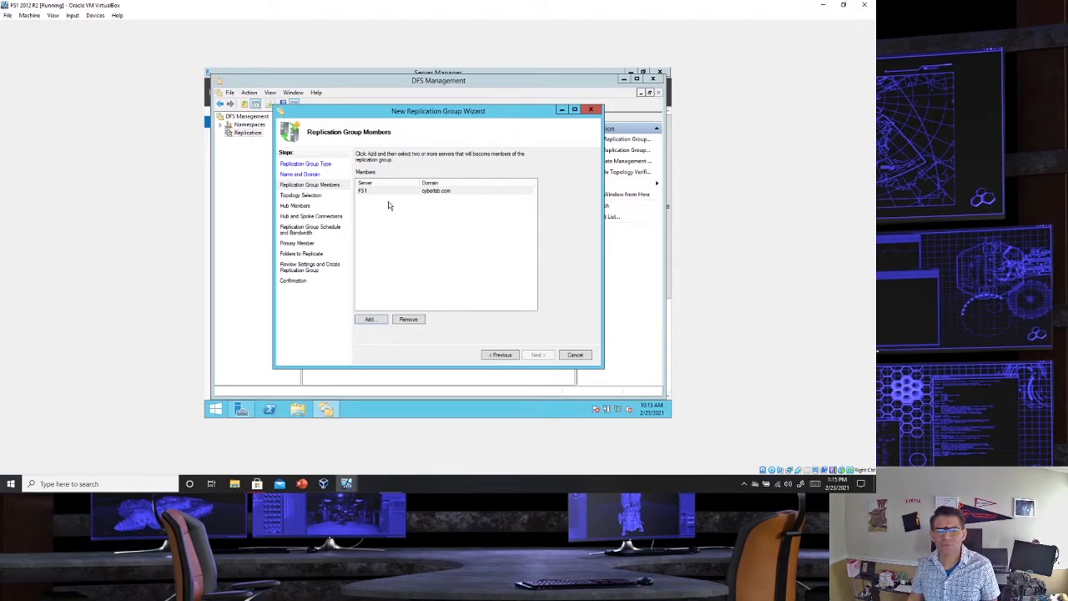
- Enter DC1 as the second server for the replication group and check its name
left_click(371, 320)
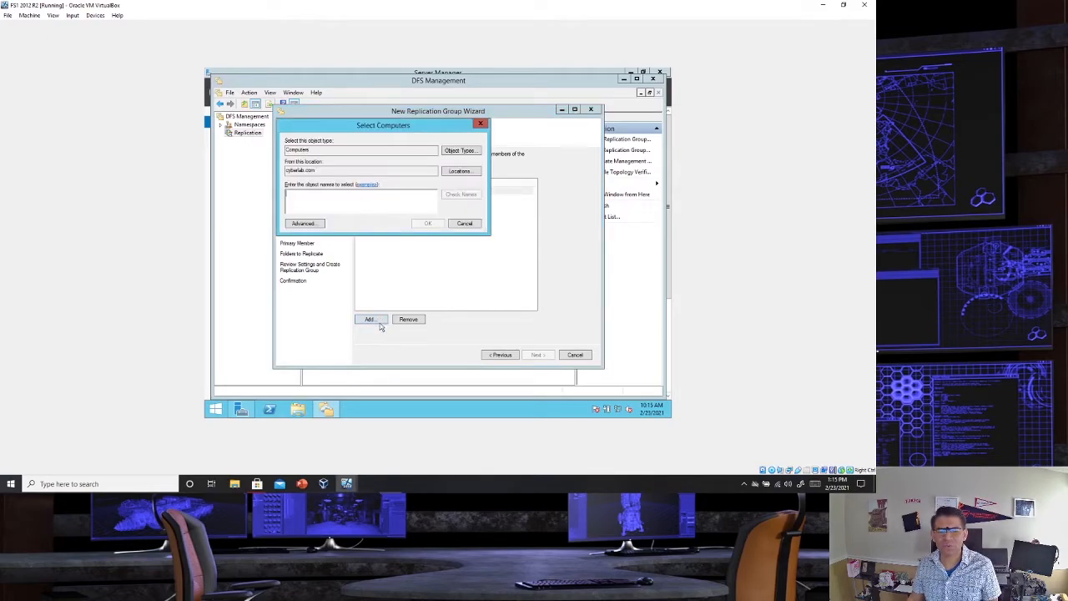
type("DC1")
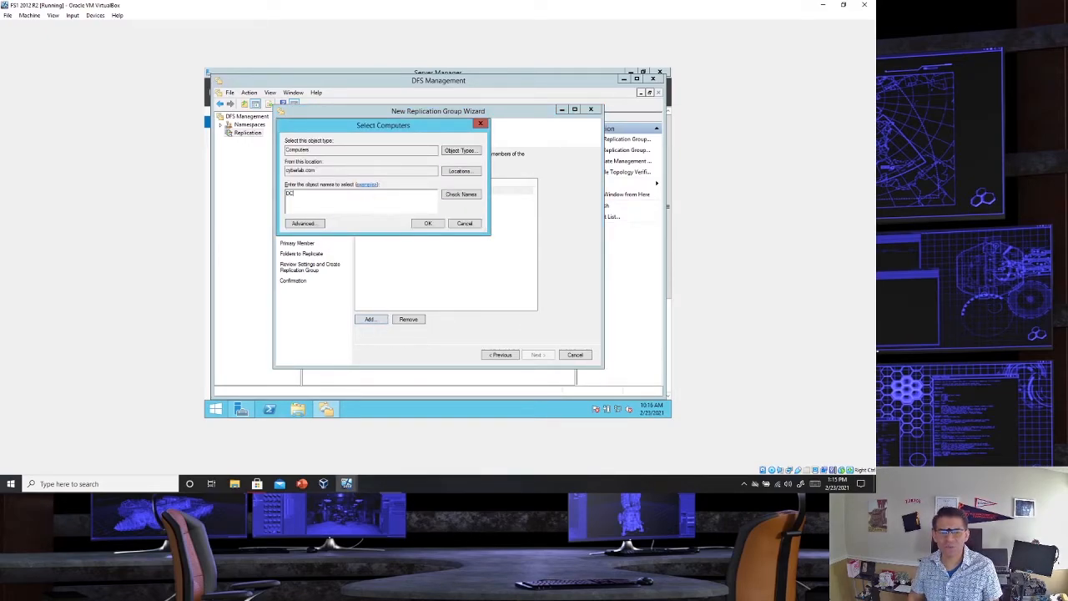
left_click(450, 197)
- Try to authenticate the DC1 lookup with the Administrator user name and the account password
left_click(391, 180)
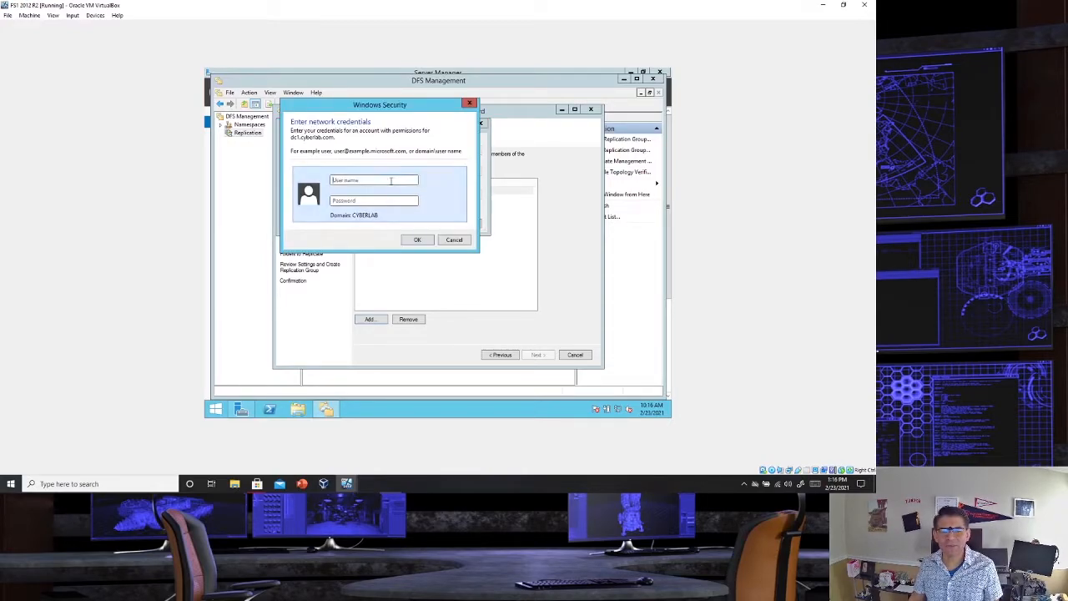
key("Caps_Lock")
type("A")
key("Caps_Lock")
type("dminis")
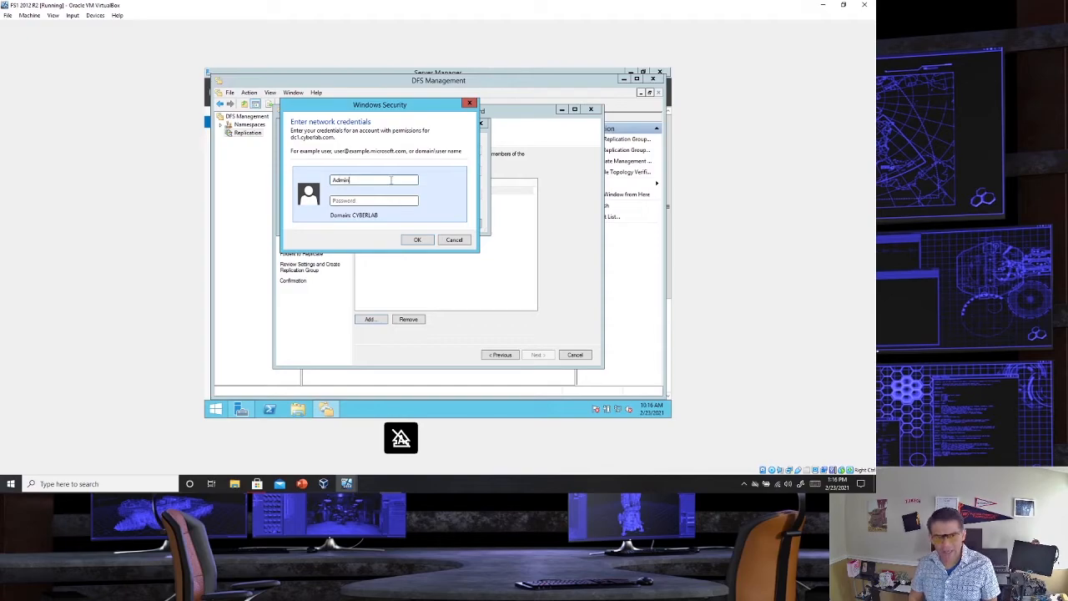
type("trator")
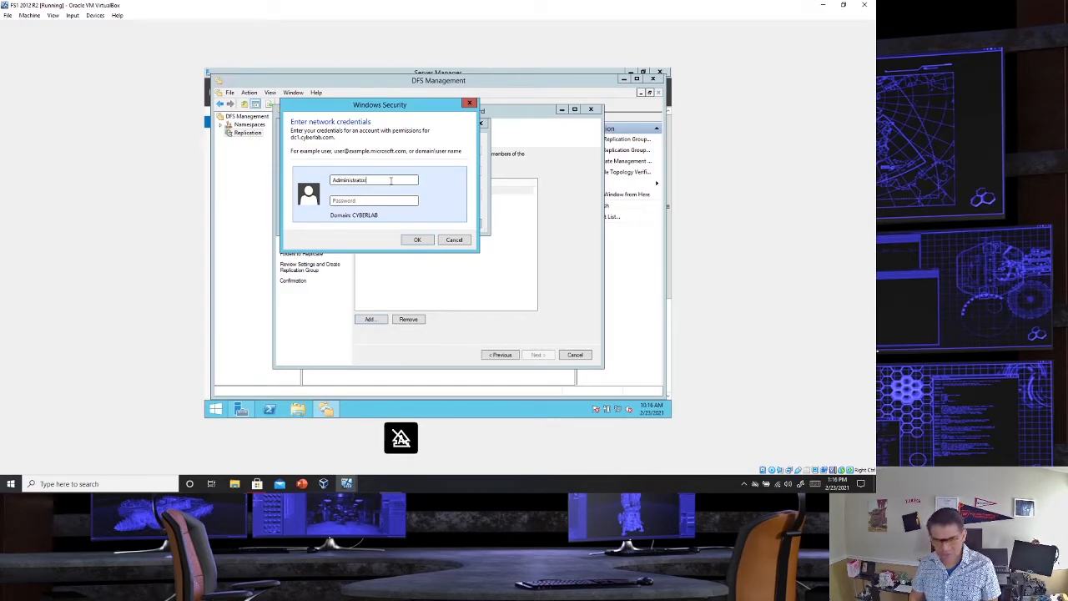
key("Tab")
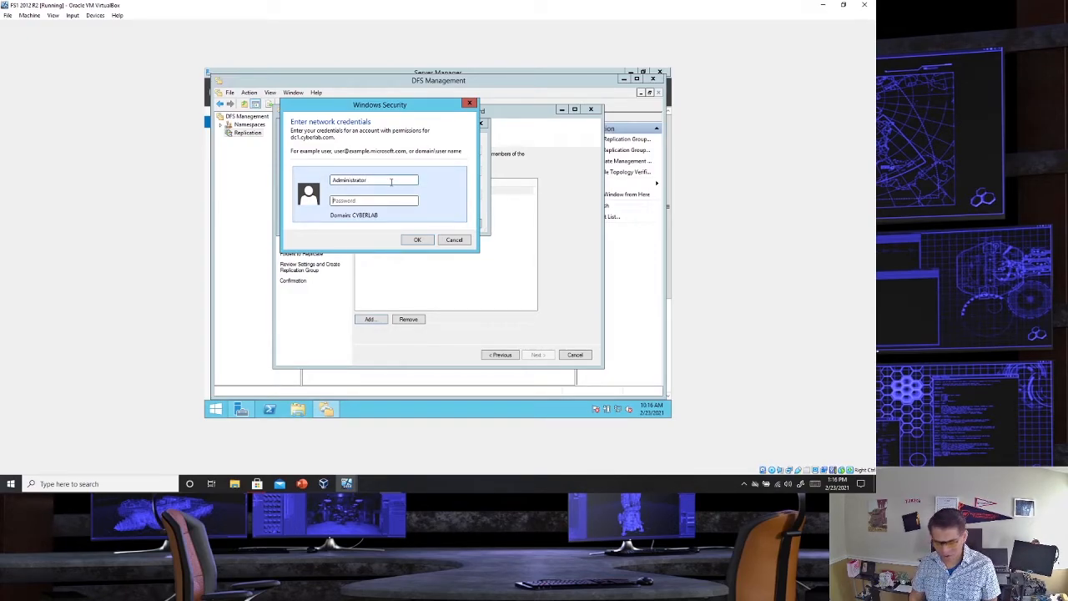
type("*********")
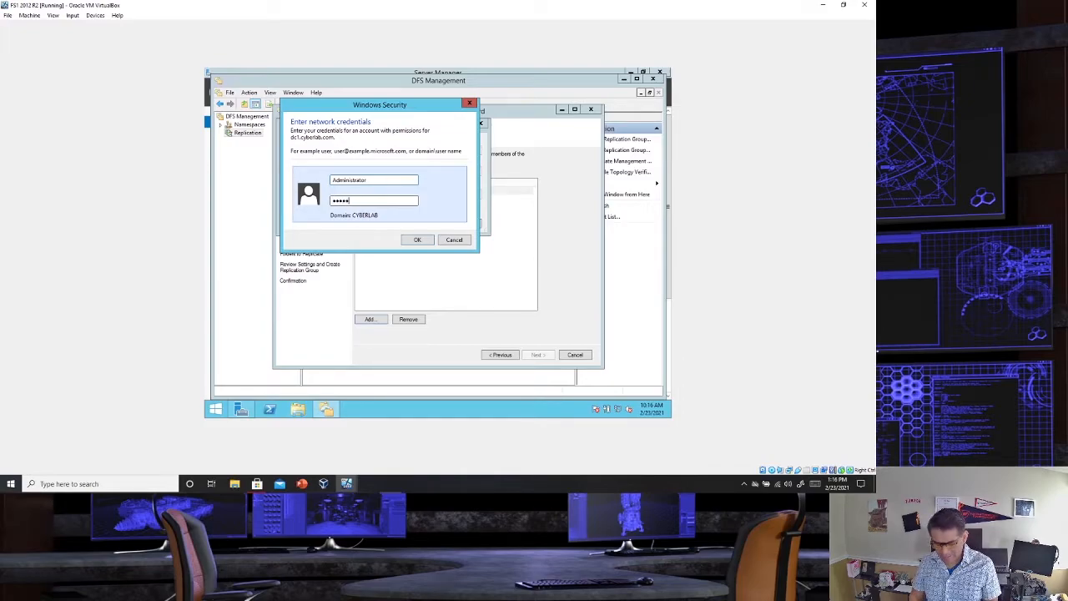
key("Caps_Lock")
key("Caps_Lock")
type("********")
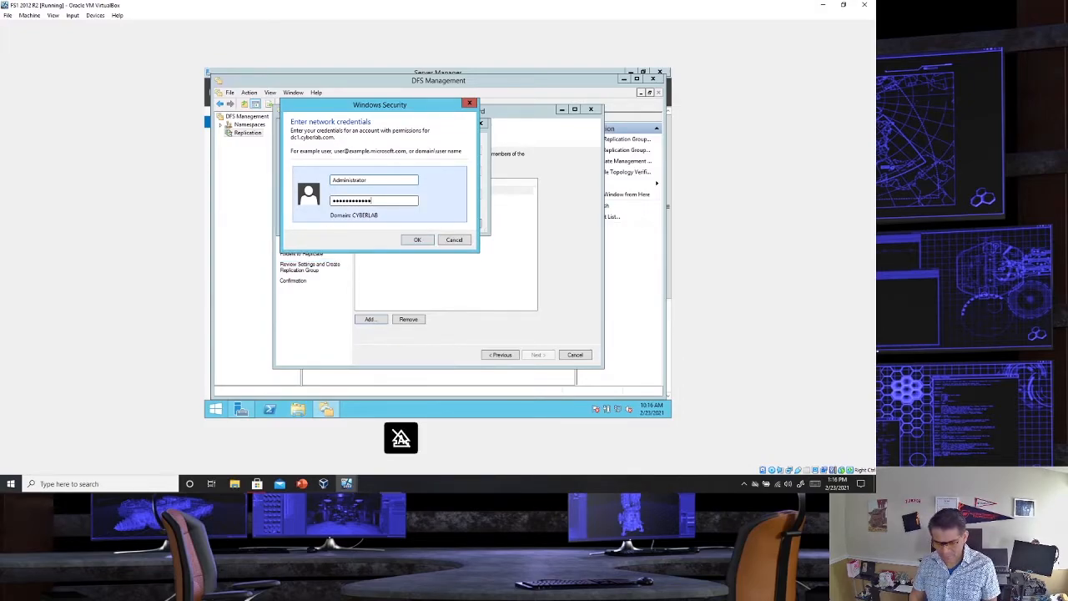
key("Return")
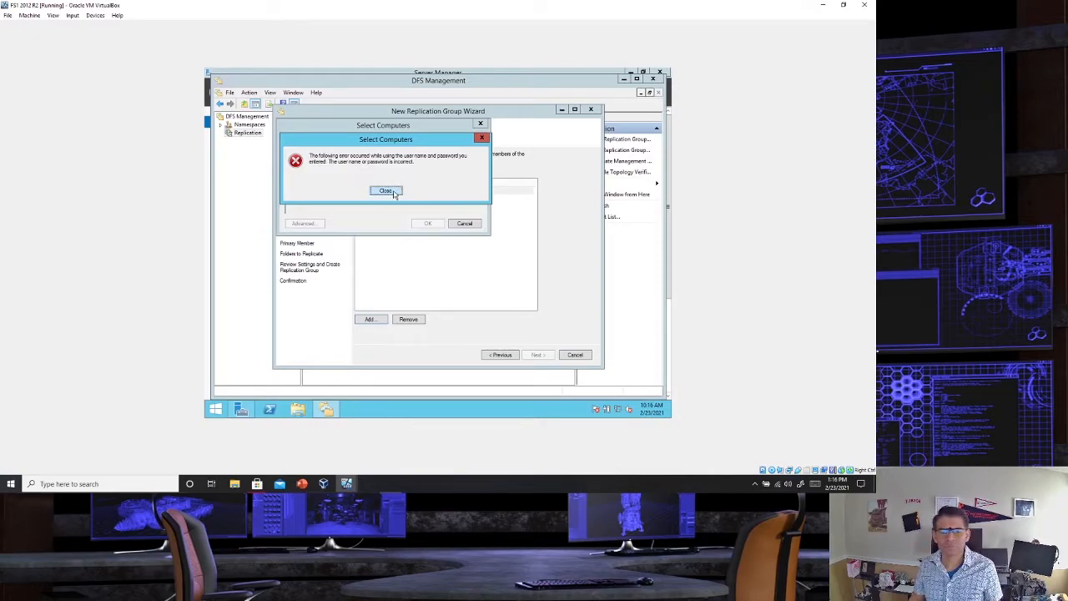
left_click(387, 191)
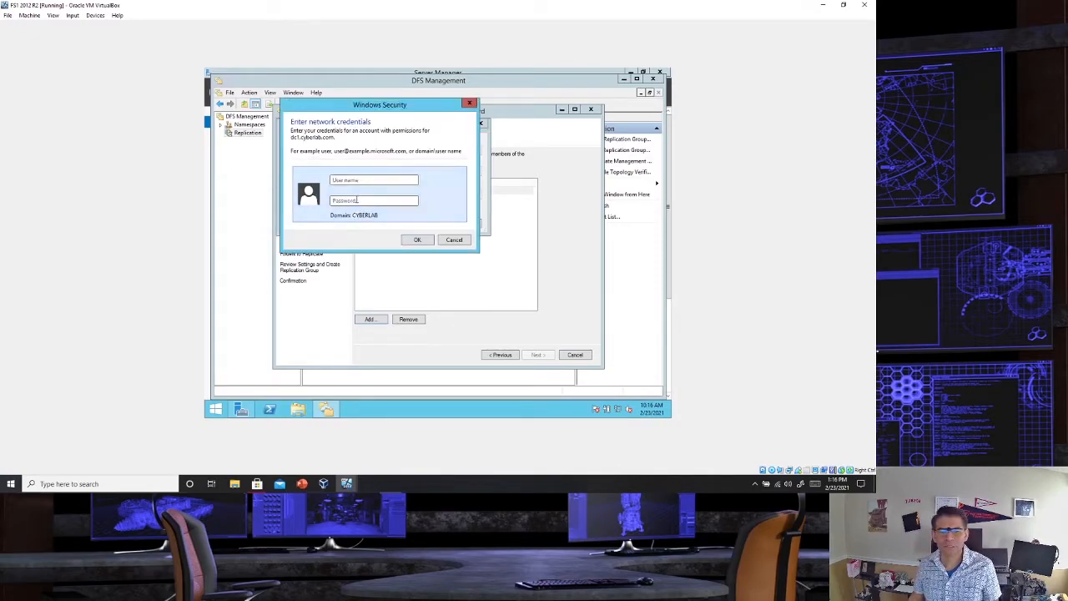
- Enter the Administrator user name and account password again, and add DC1 to the replication group members
type("Adminis")
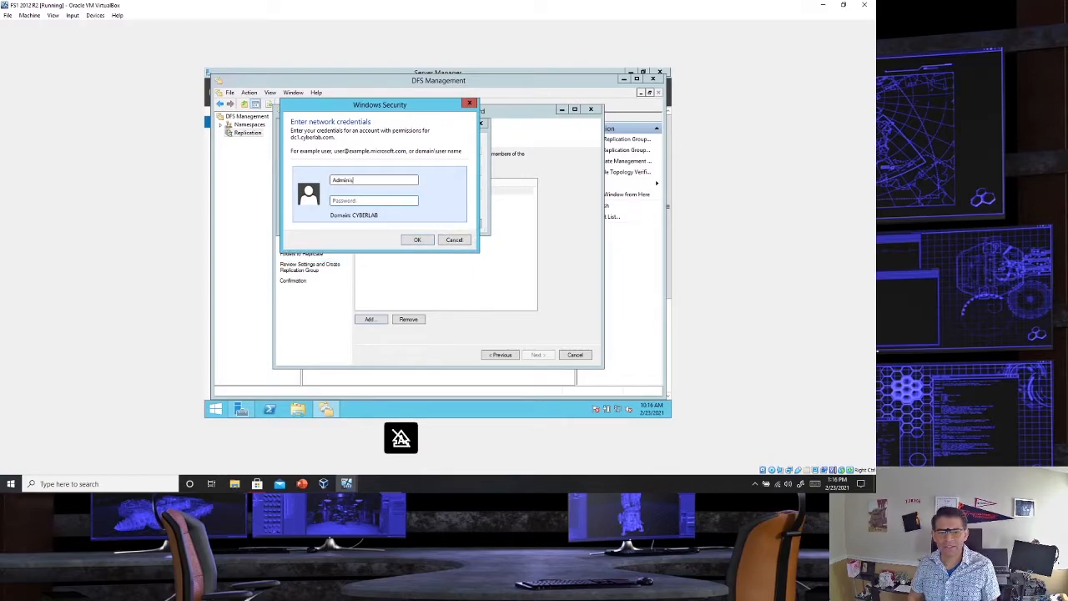
type("trat••••••••")
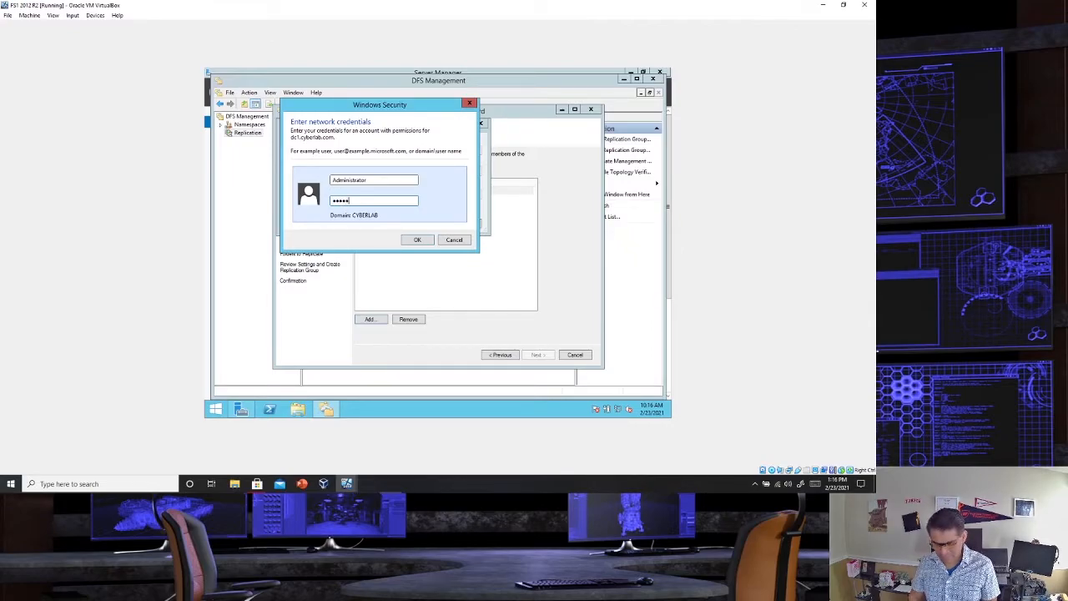
type("•")
key("Caps_Lock")
type("•")
key("Caps_Lock")
type("•")
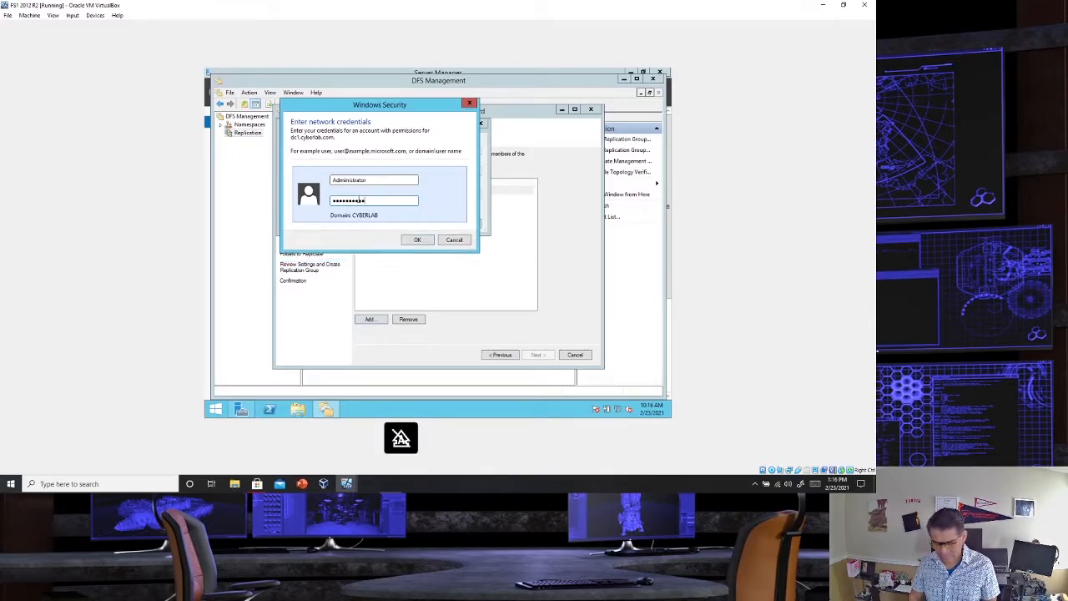
type("••••")
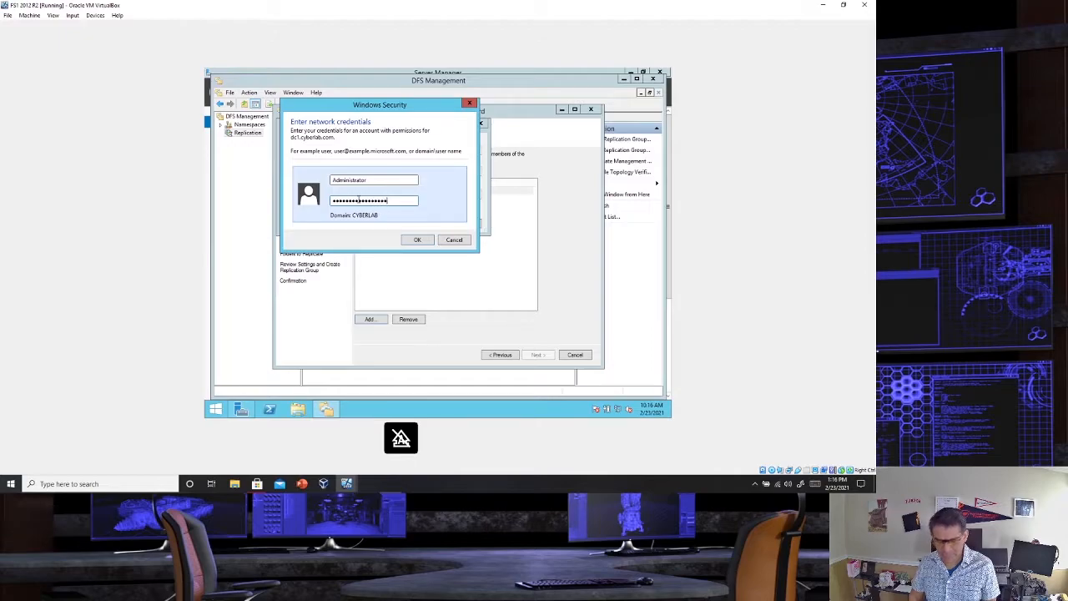
key("Return")
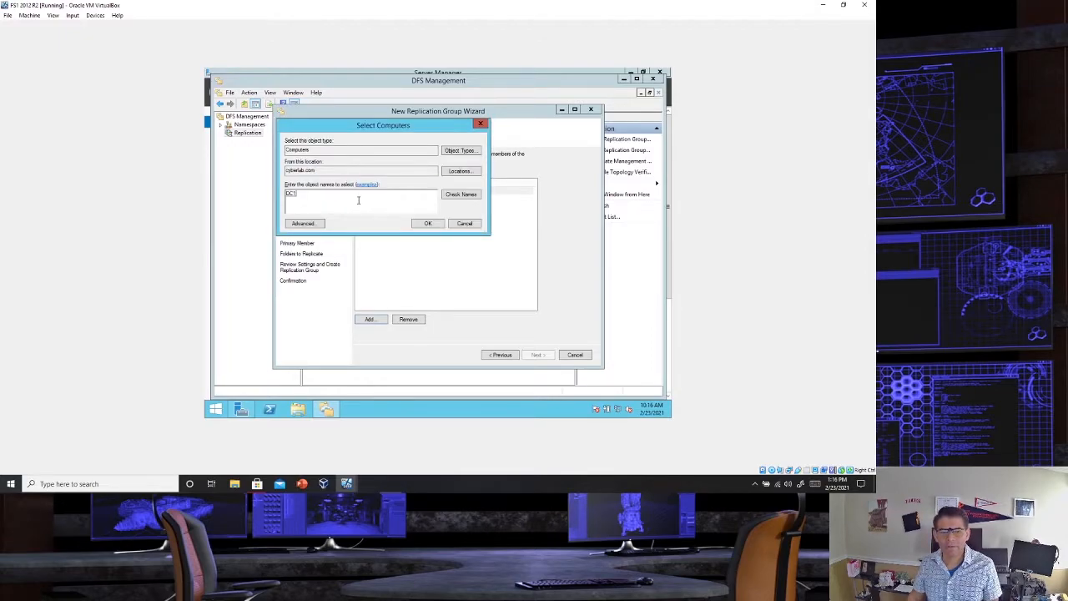
left_click(428, 223)
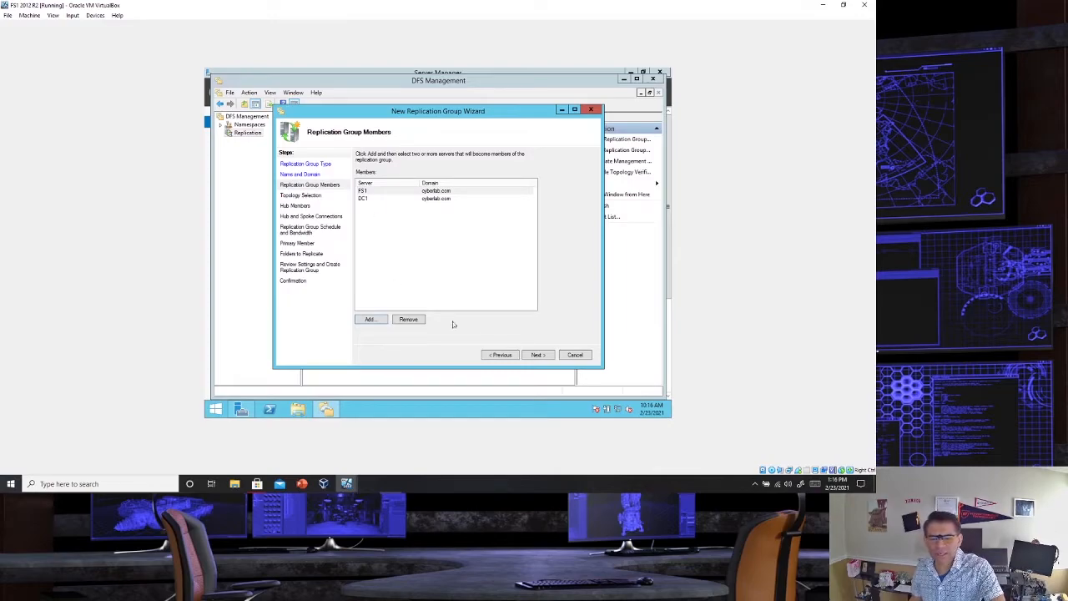
- Accept the Full mesh topology and continuous replication at Full bandwidth for the group
left_click(539, 355)
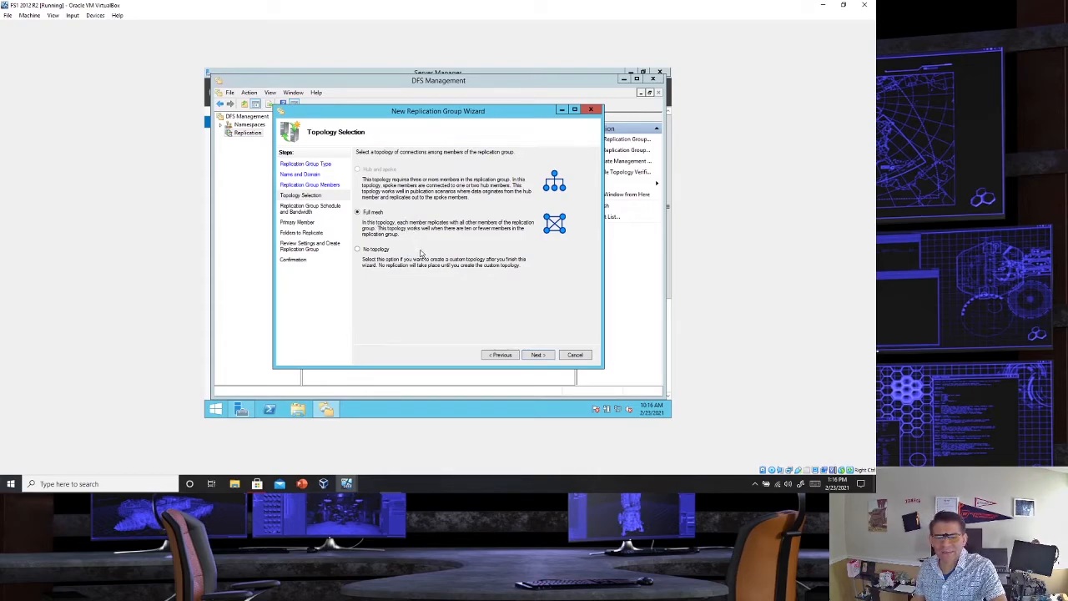
left_click(538, 354)
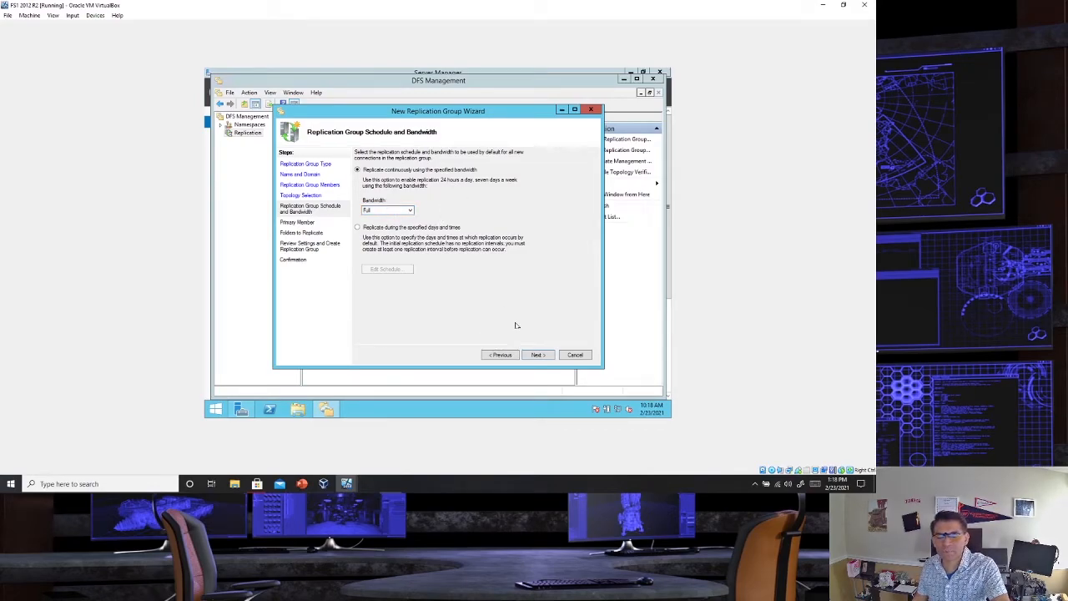
left_click(538, 356)
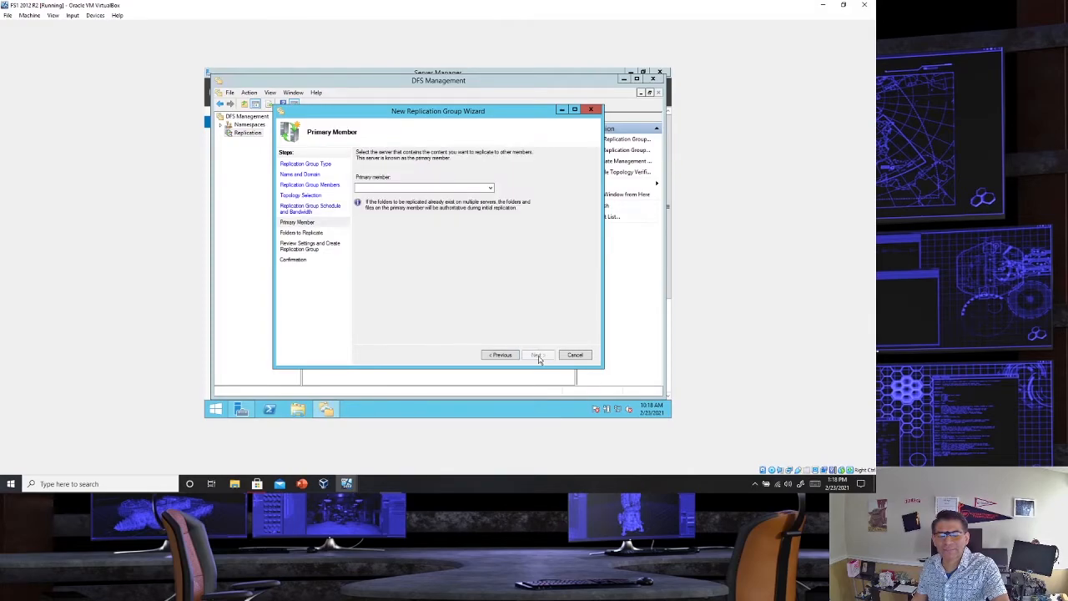
- Choose FS1 as the primary member and continue to the folders to replicate
left_click(437, 185)
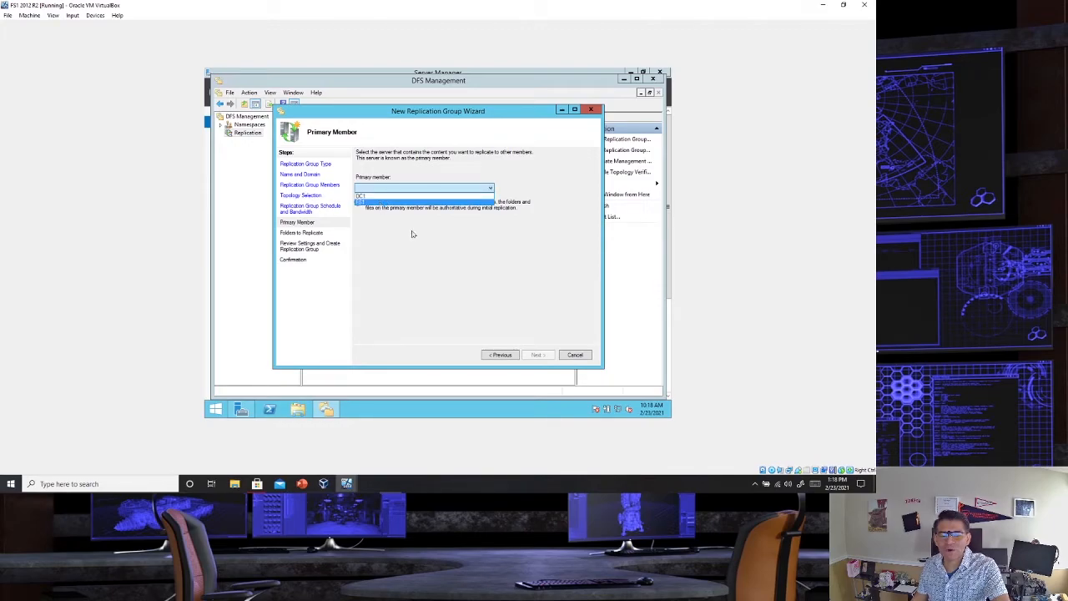
left_click(470, 202)
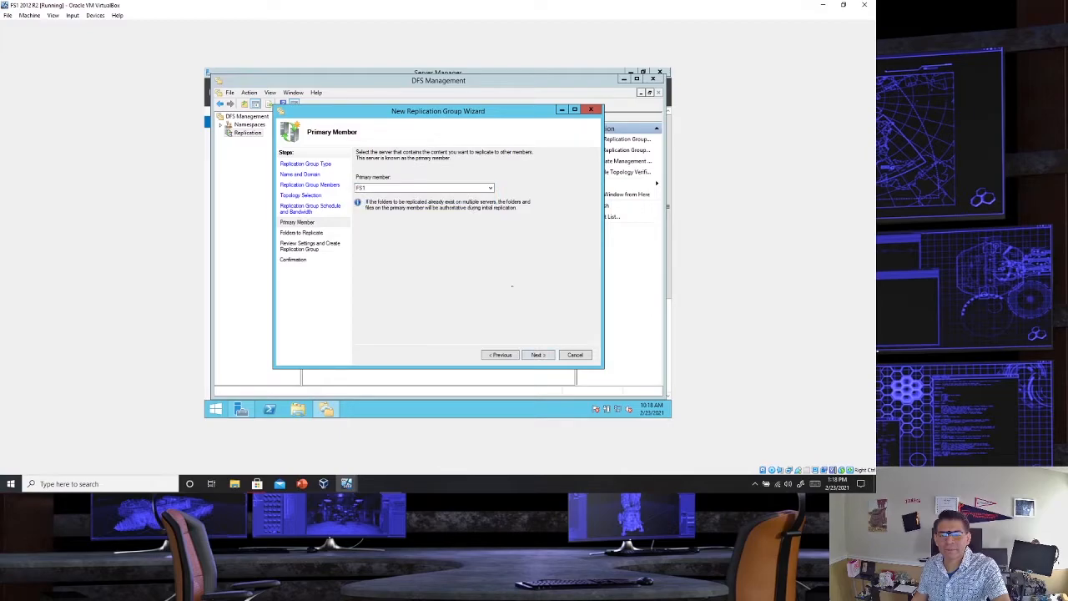
left_click(537, 356)
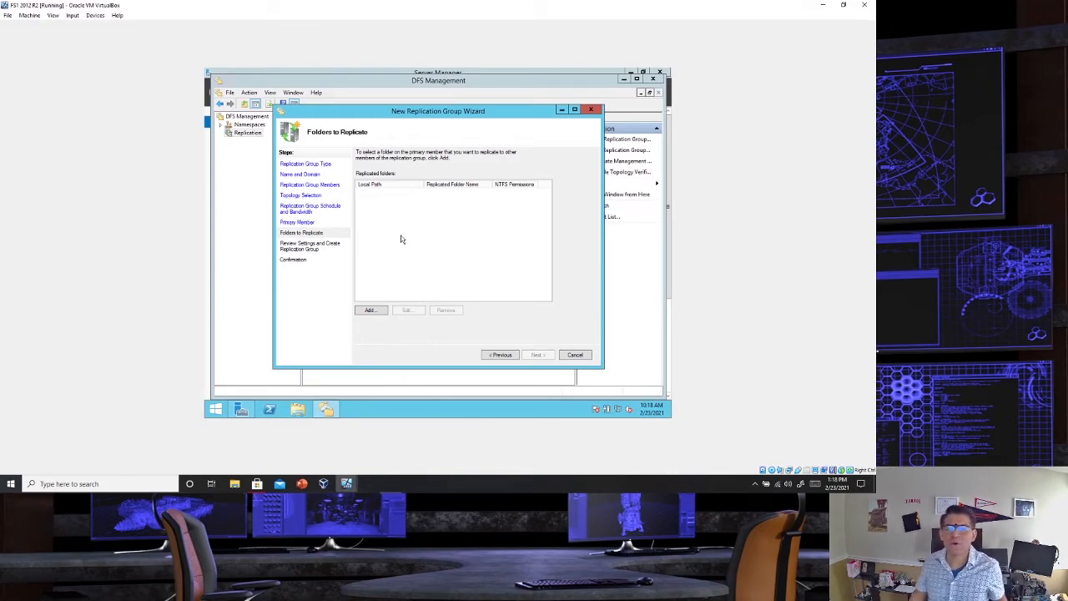
- Add C:\CyberFileRepository on FS1 as a replicated folder named after its path, and agree to create the path
left_click(371, 311)
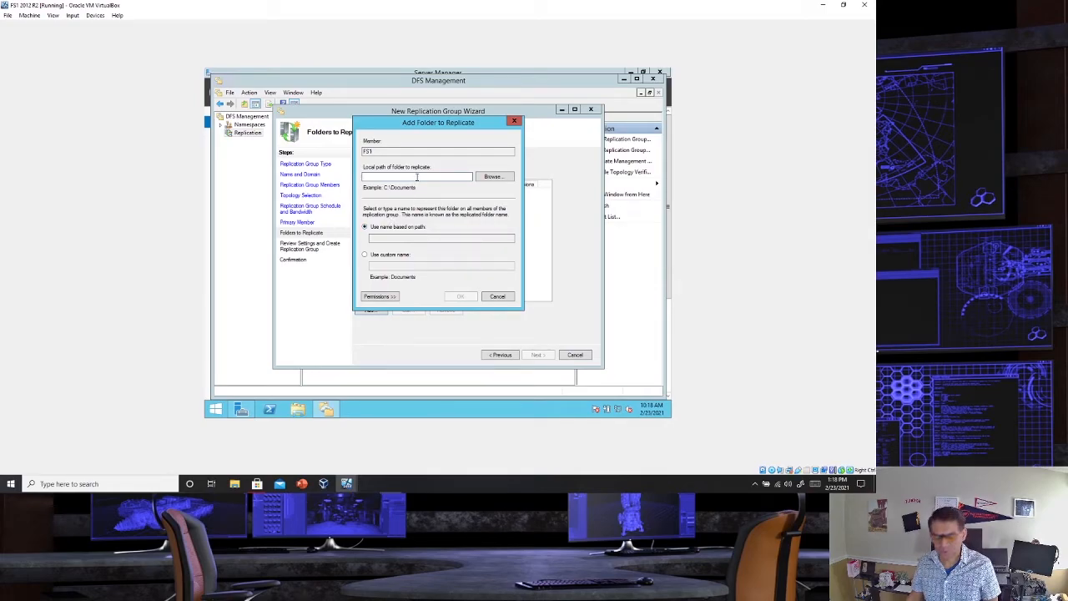
type("C:\\CyberFile")
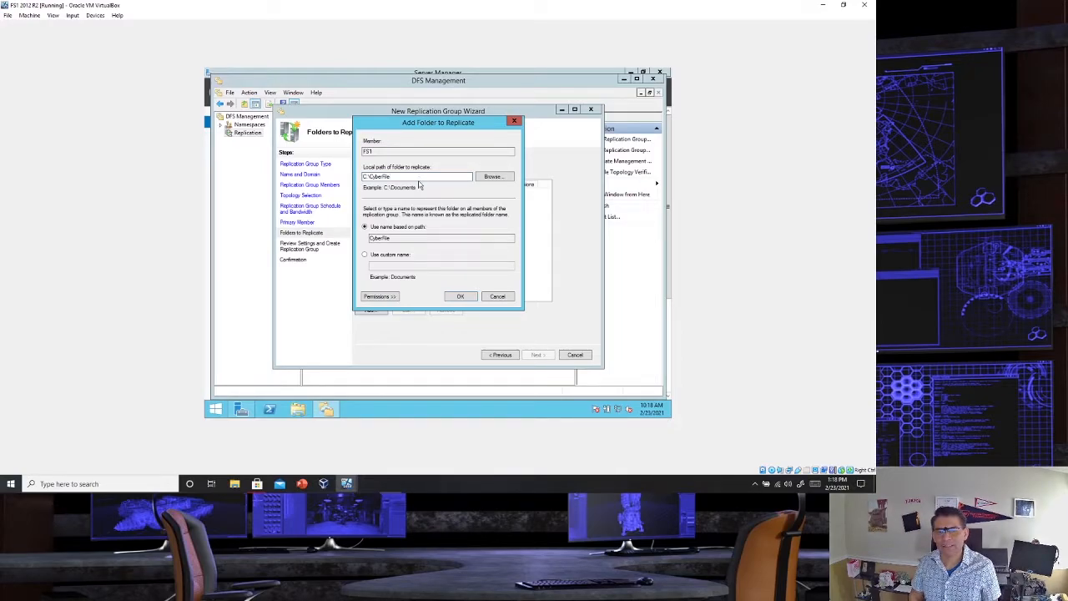
type("Repository")
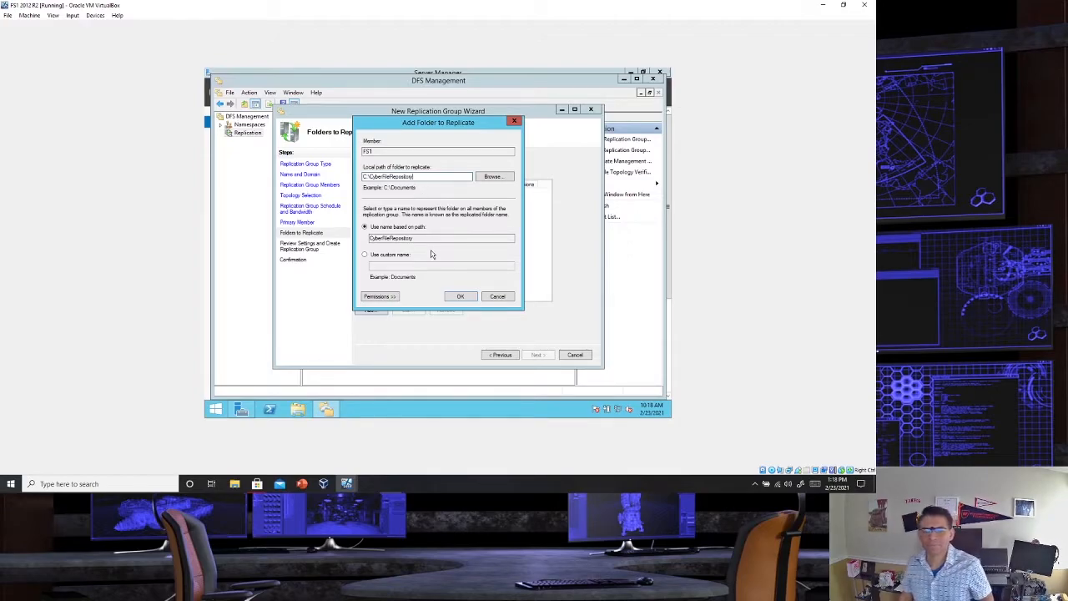
left_click(461, 296)
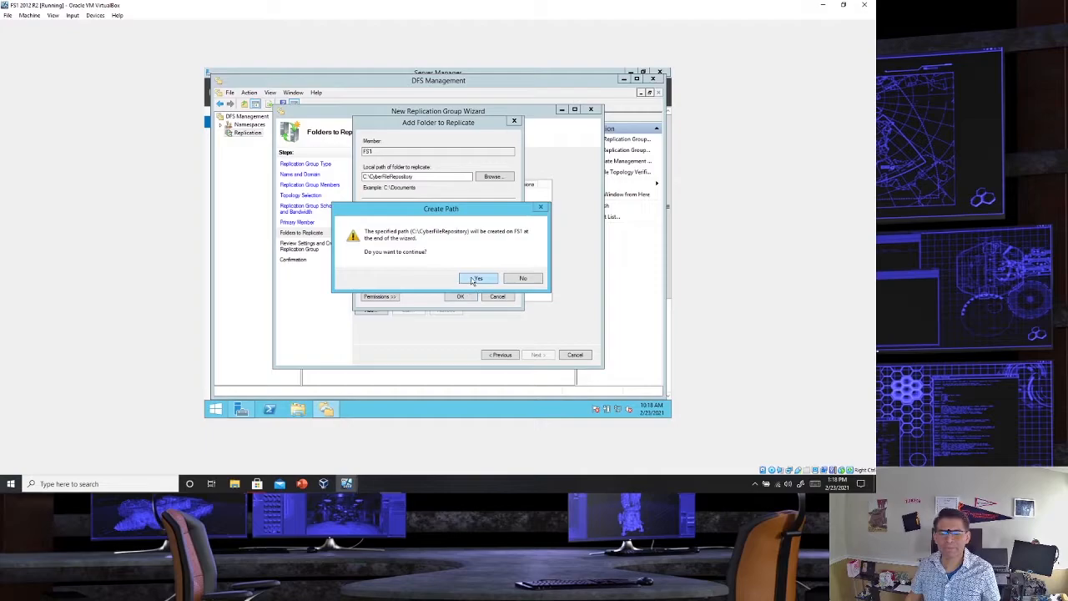
left_click(473, 281)
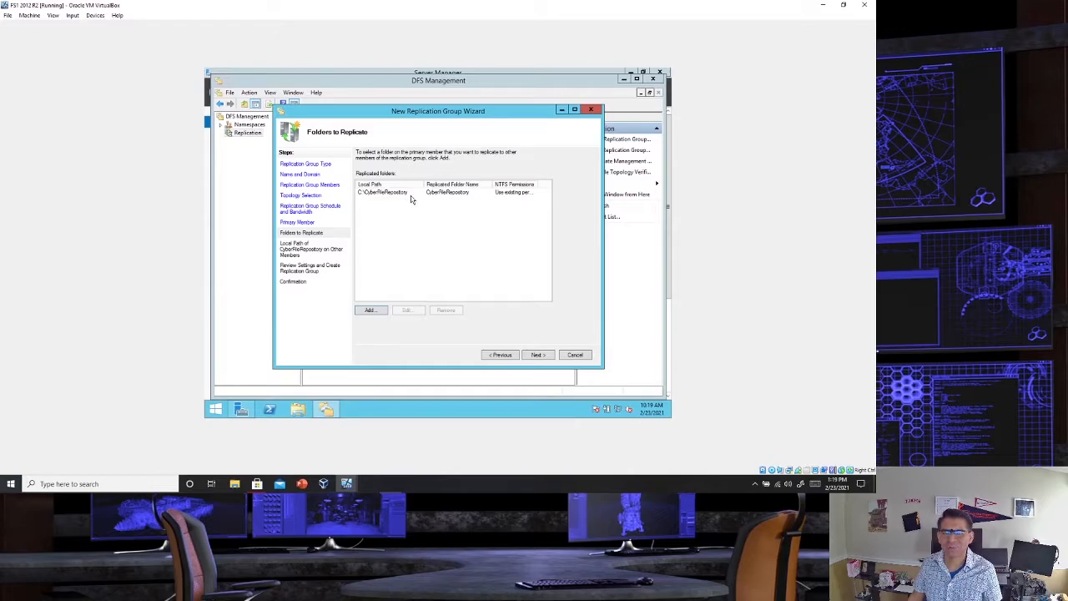
- Keep DC1's membership status for CyberFileRepository as Disabled and agree to continue with only the primary member enabled
left_click(540, 355)
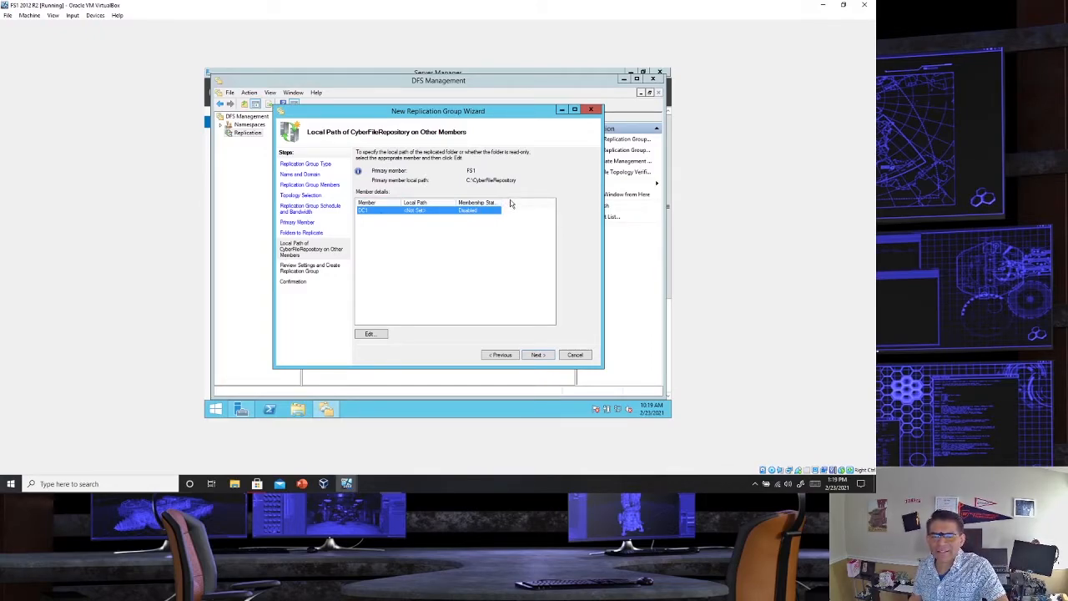
left_click_drag(499, 201, 541, 202)
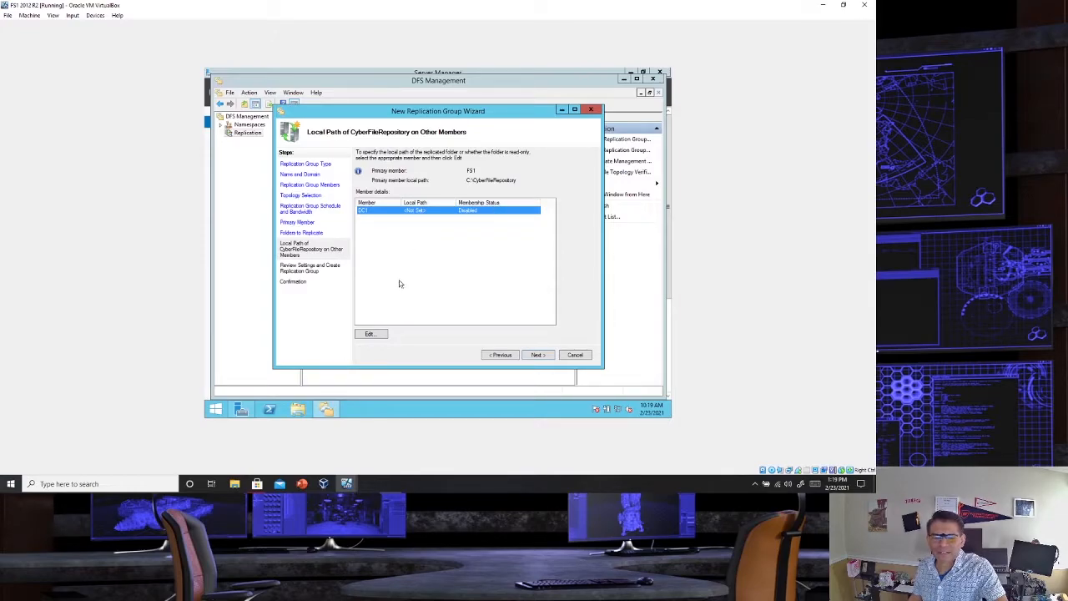
left_click(369, 333)
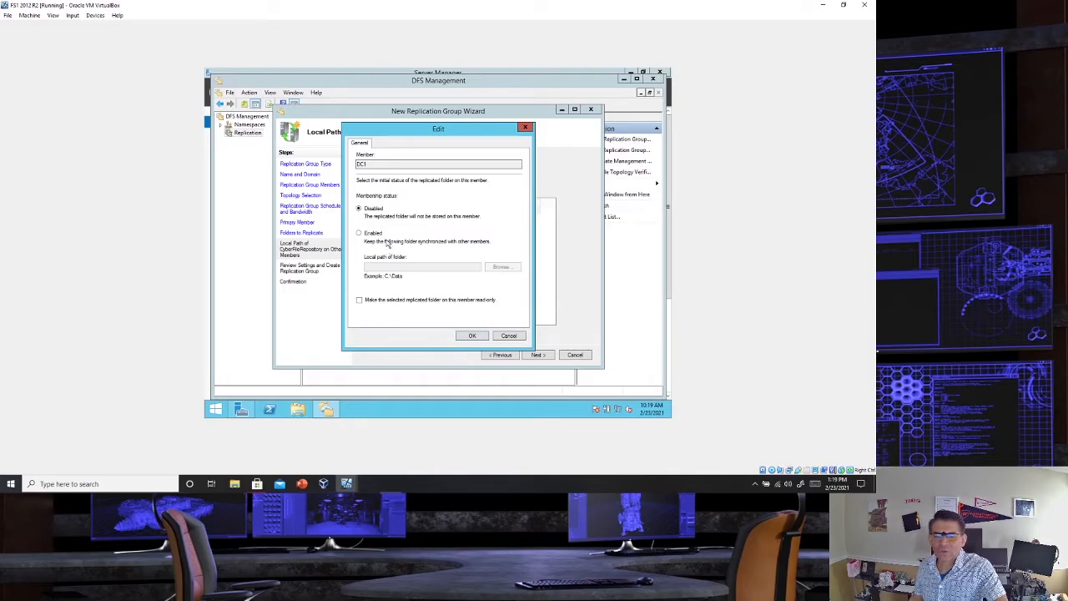
left_click(375, 235)
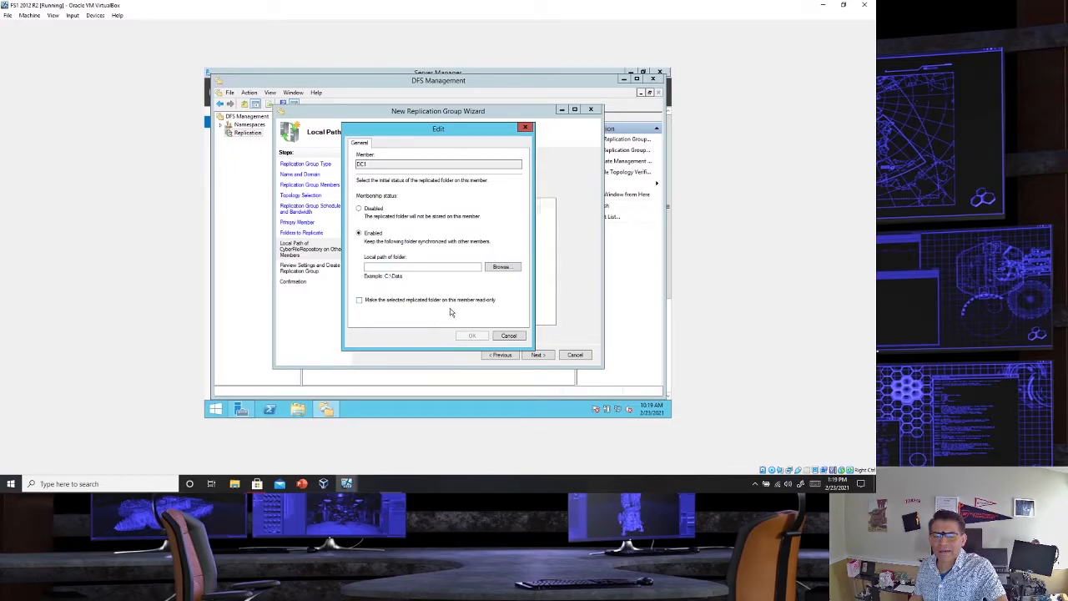
left_click(364, 209)
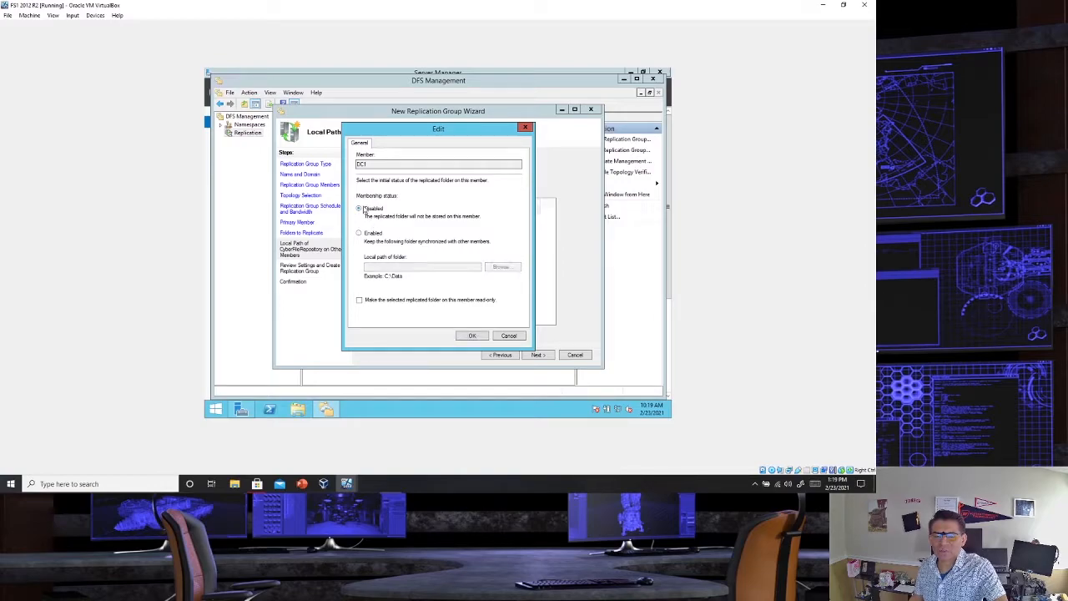
left_click(473, 336)
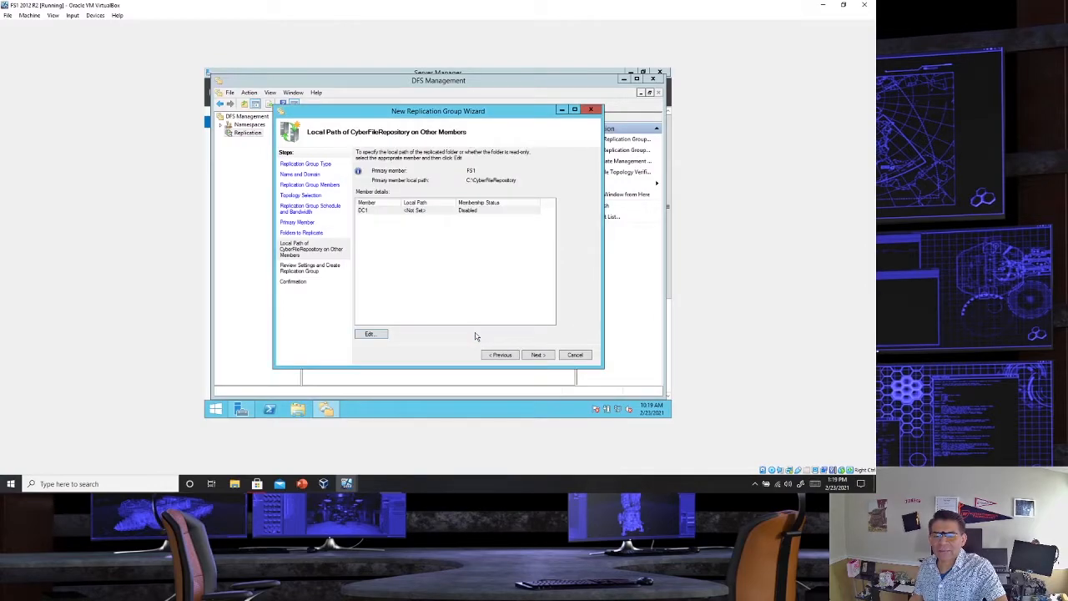
left_click(539, 355)
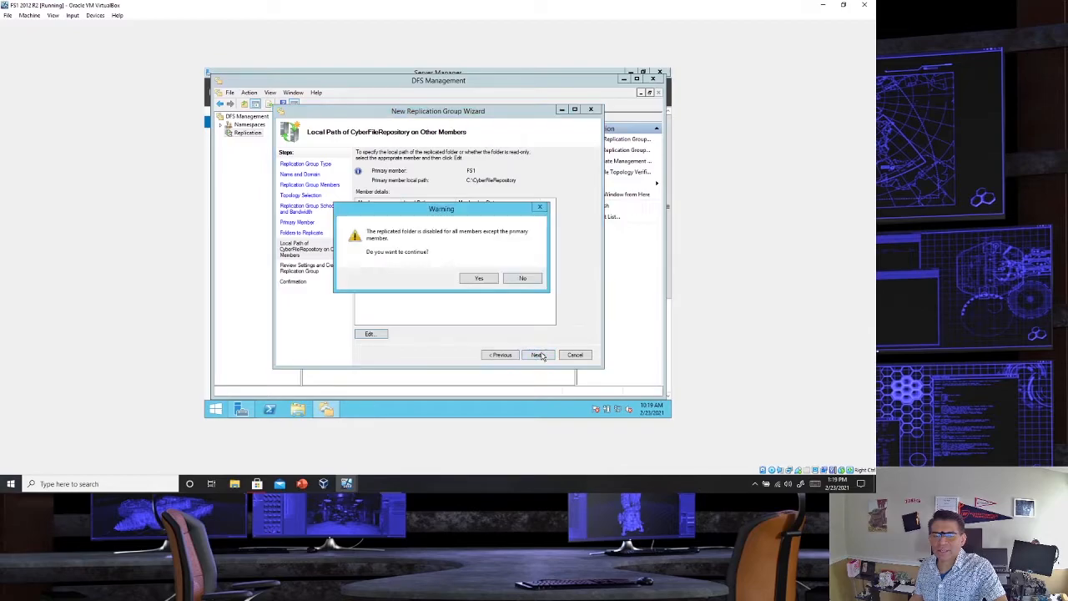
left_click(482, 279)
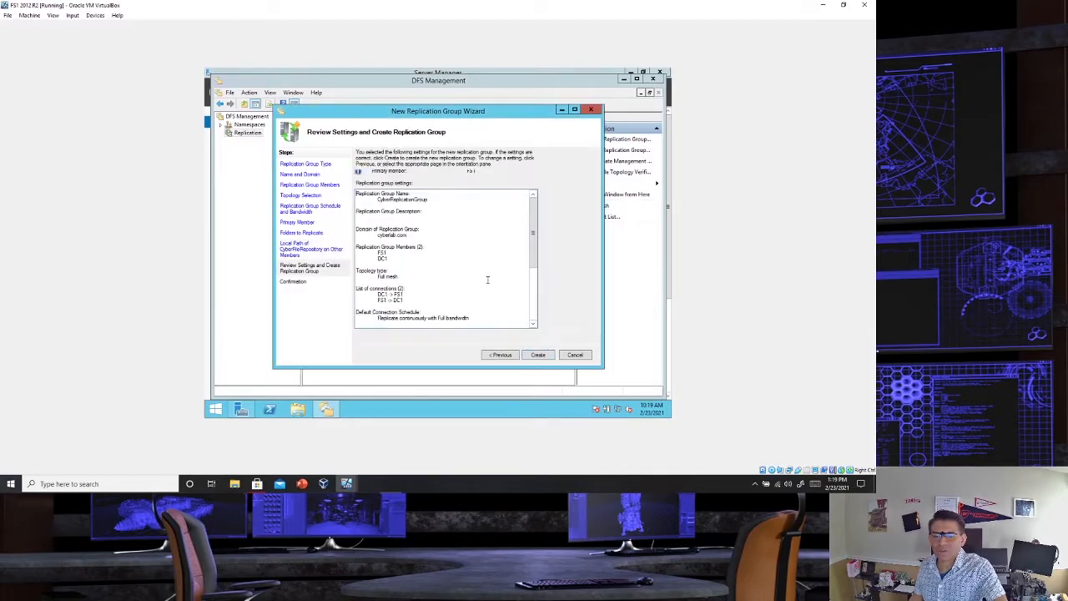
- Create the replication group, check its errors and tasks, and dismiss the wizard and the replication delay notice
left_click(540, 357)
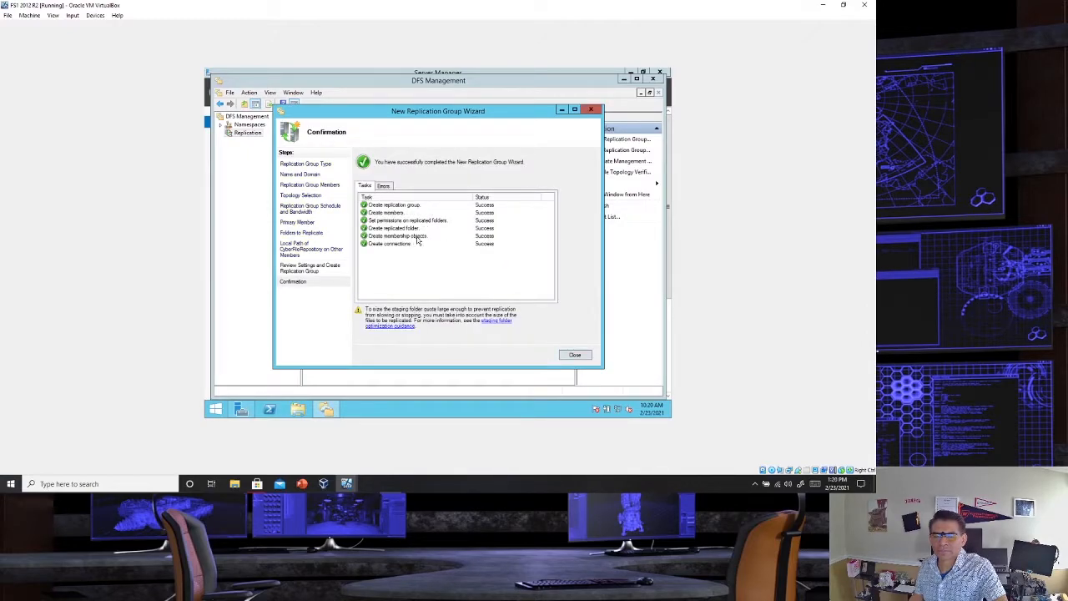
left_click(383, 187)
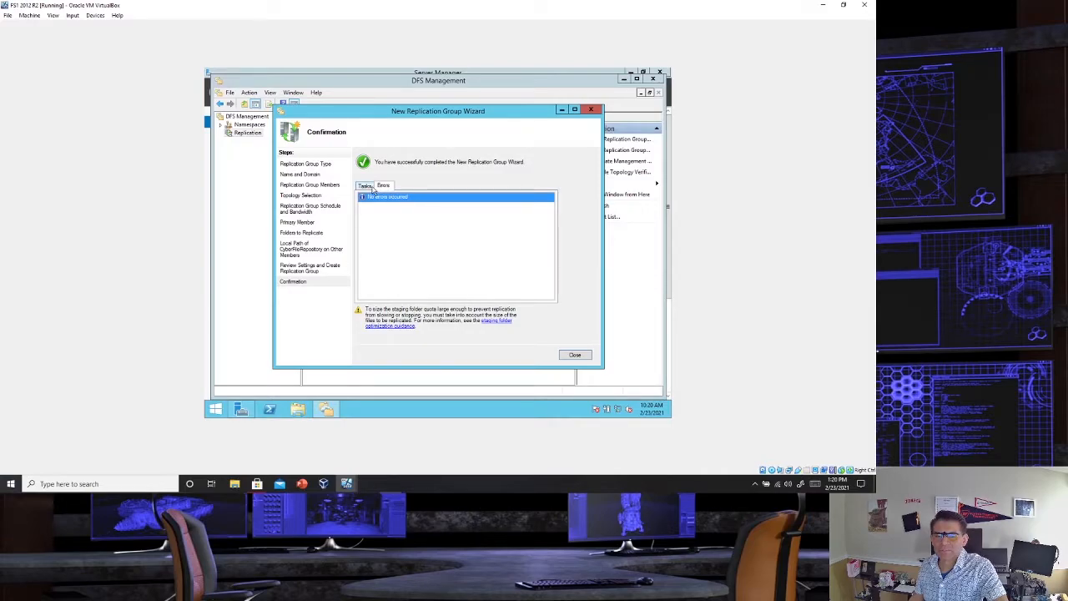
left_click(367, 186)
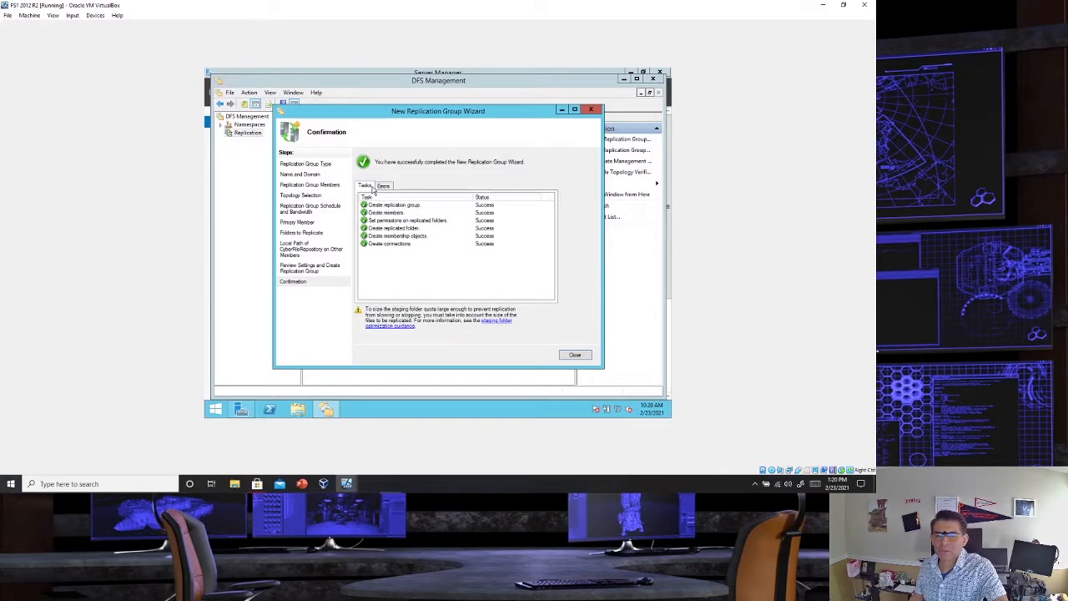
left_click(564, 355)
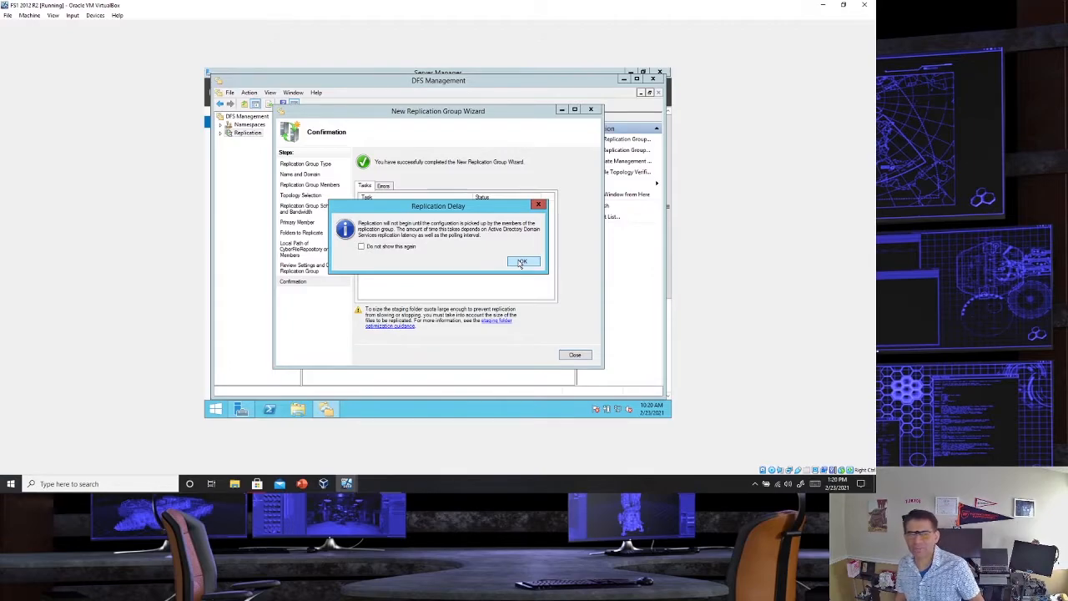
left_click(522, 262)
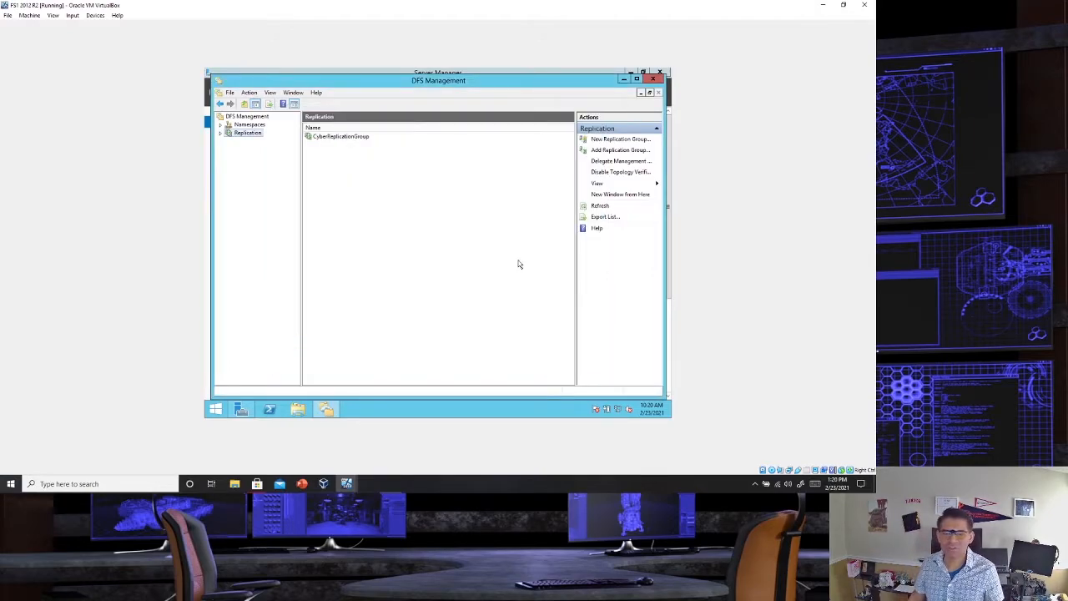
- Open CyberReplicationGroup and go through its connections to its list of replicated folders
left_click(336, 138)
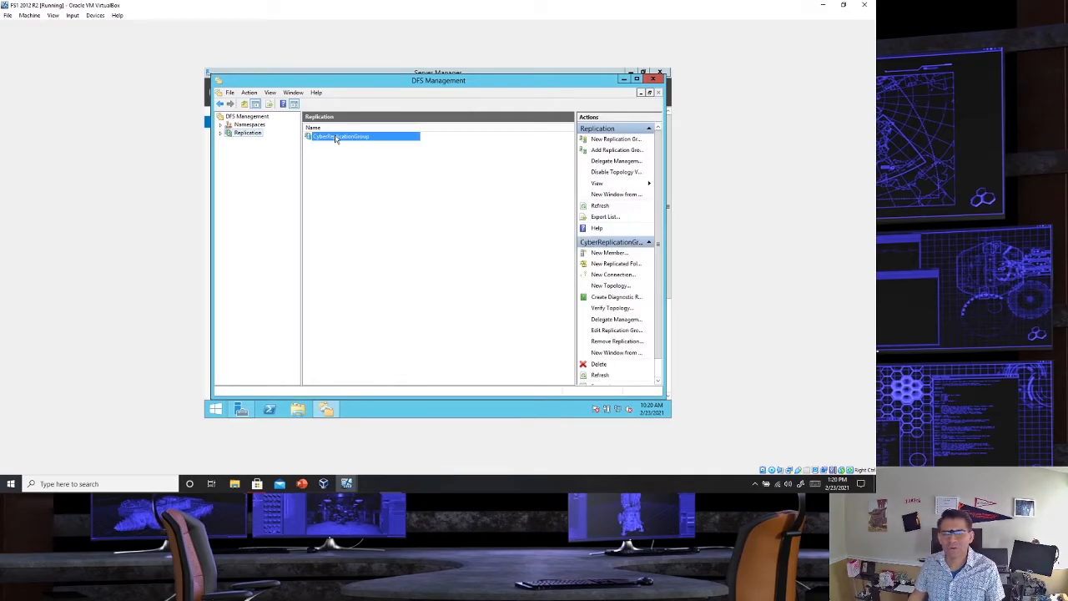
right_click(337, 139)
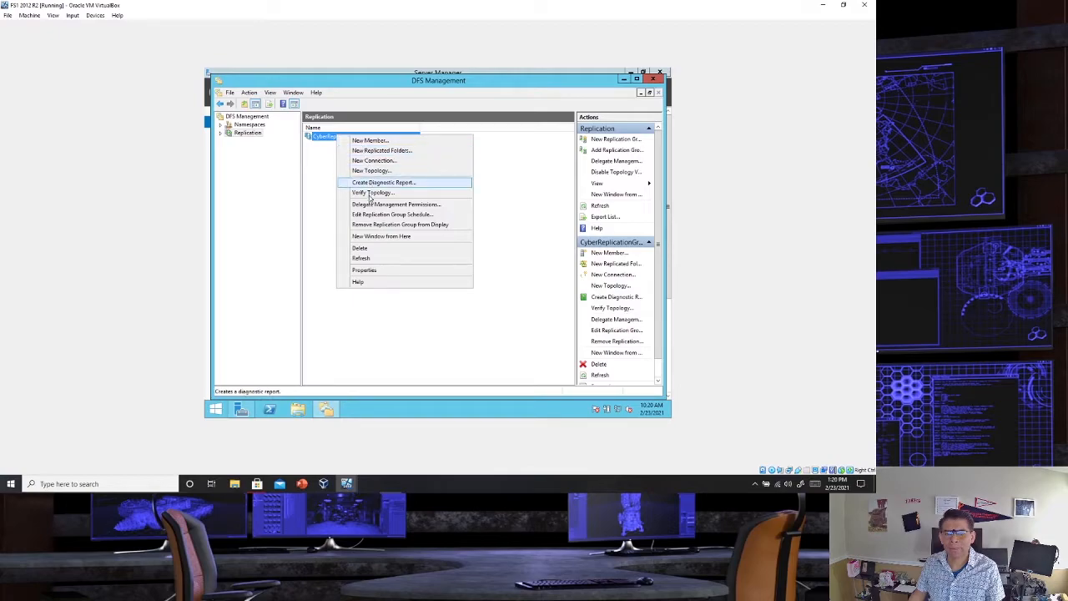
left_click(324, 139)
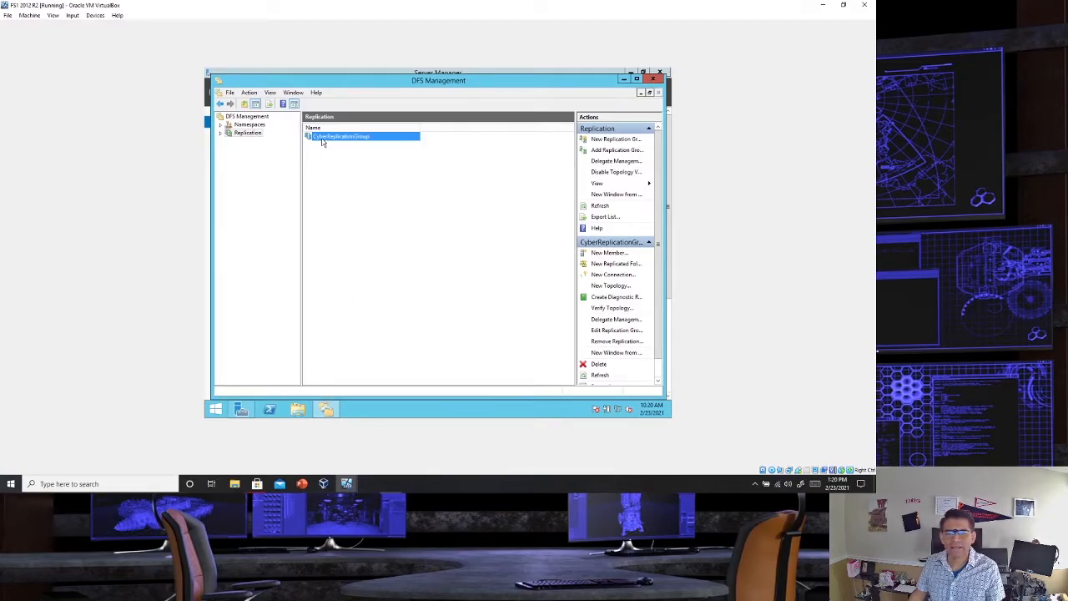
double_click(325, 138)
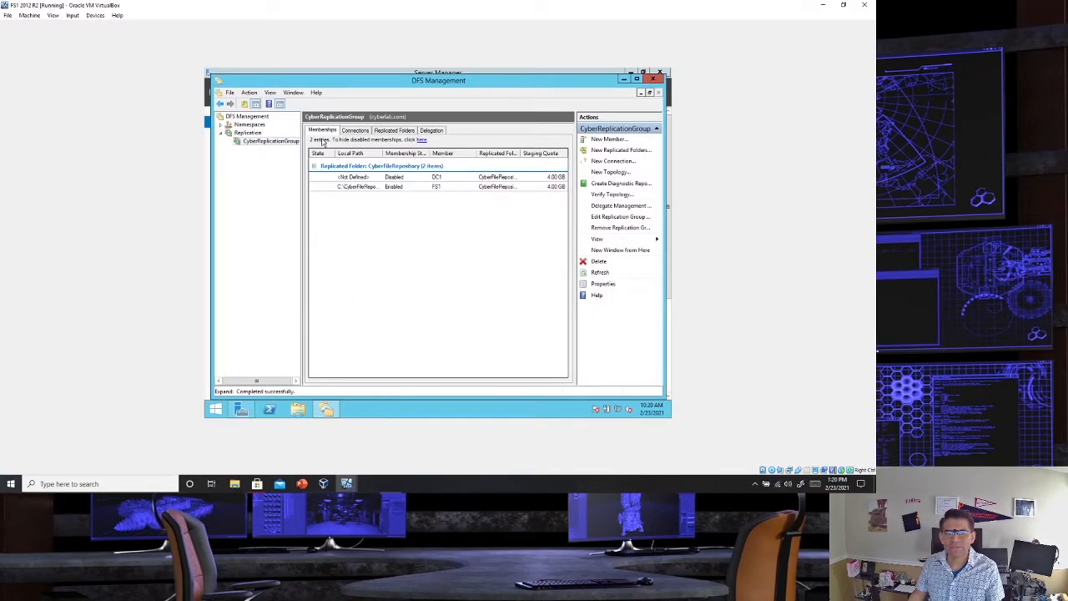
left_click(370, 132)
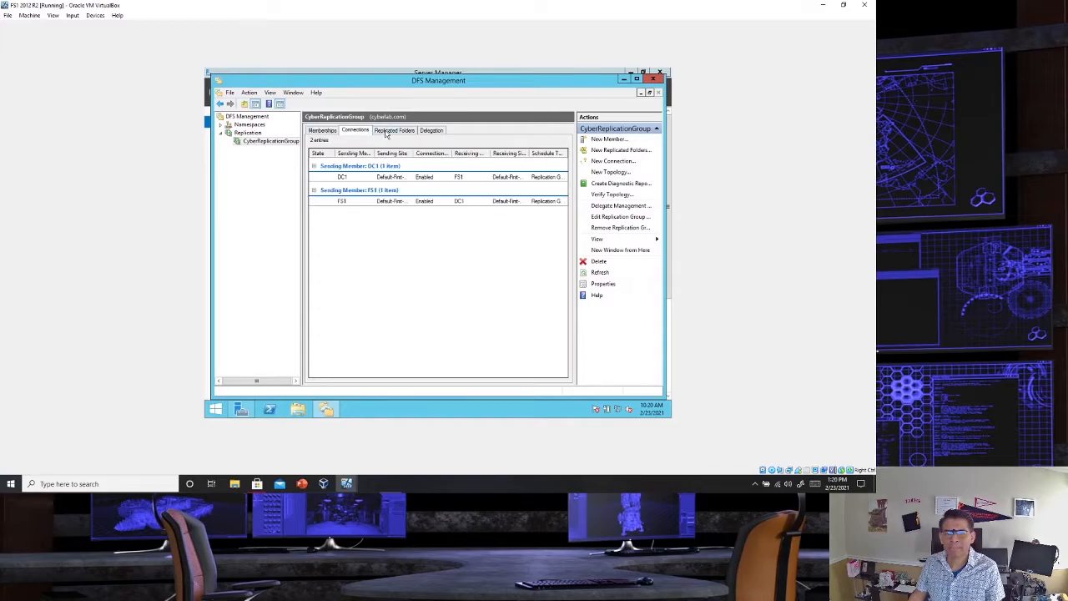
left_click(392, 132)
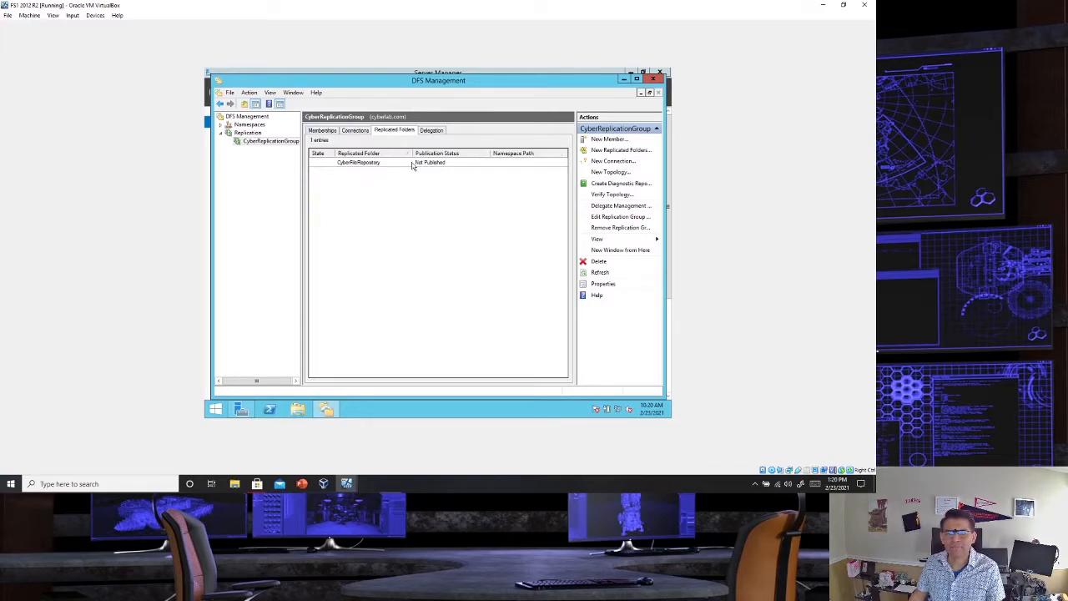
- Start sharing and publishing CyberFileRepository in a namespace, accepting the creation of its shared folder on FS1
right_click(410, 164)
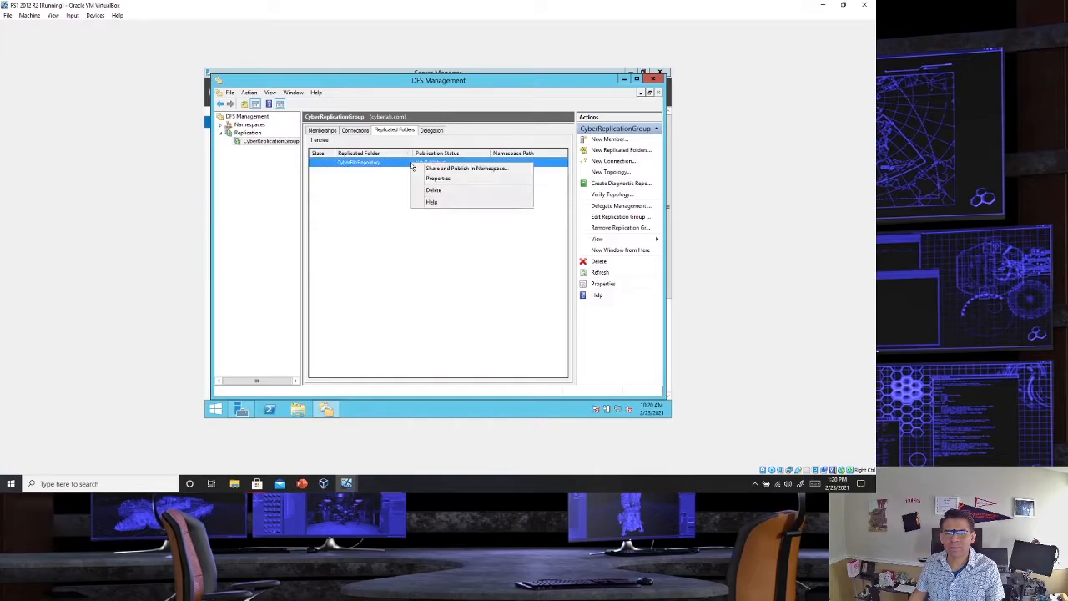
left_click(431, 169)
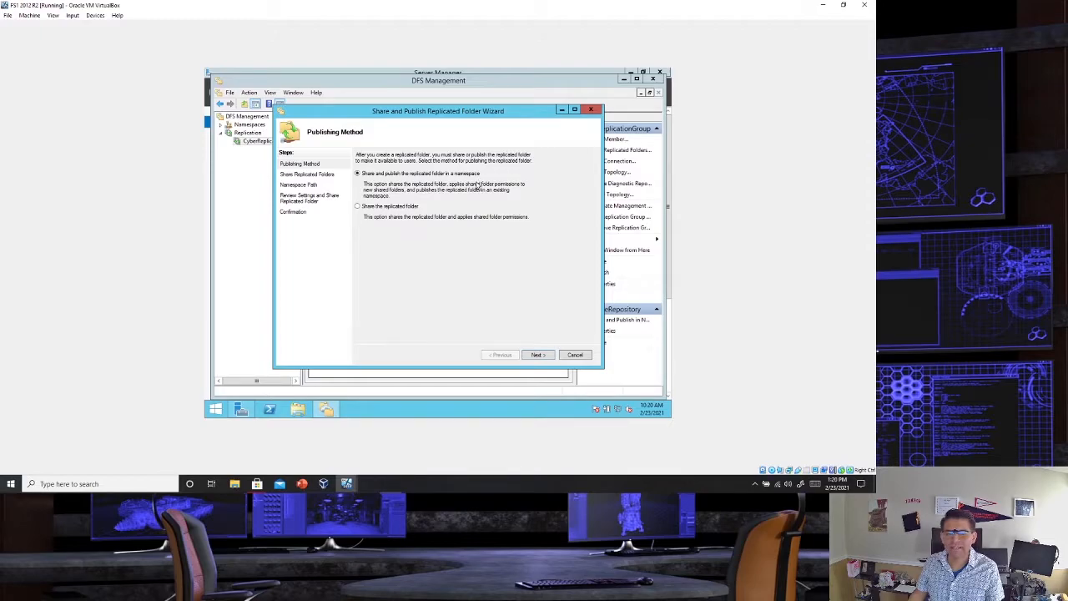
left_click(539, 355)
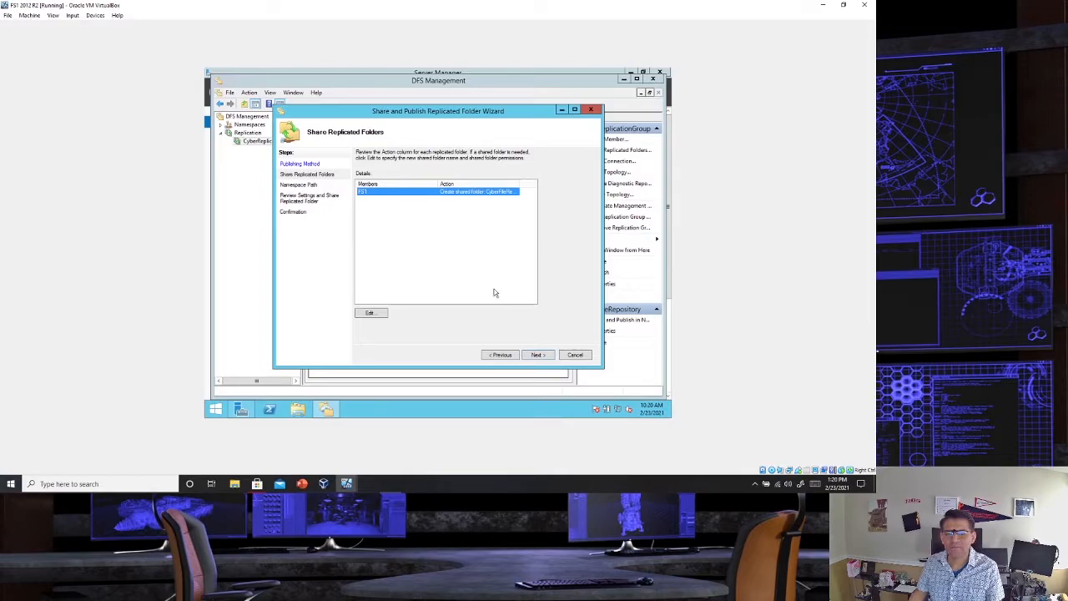
left_click(538, 355)
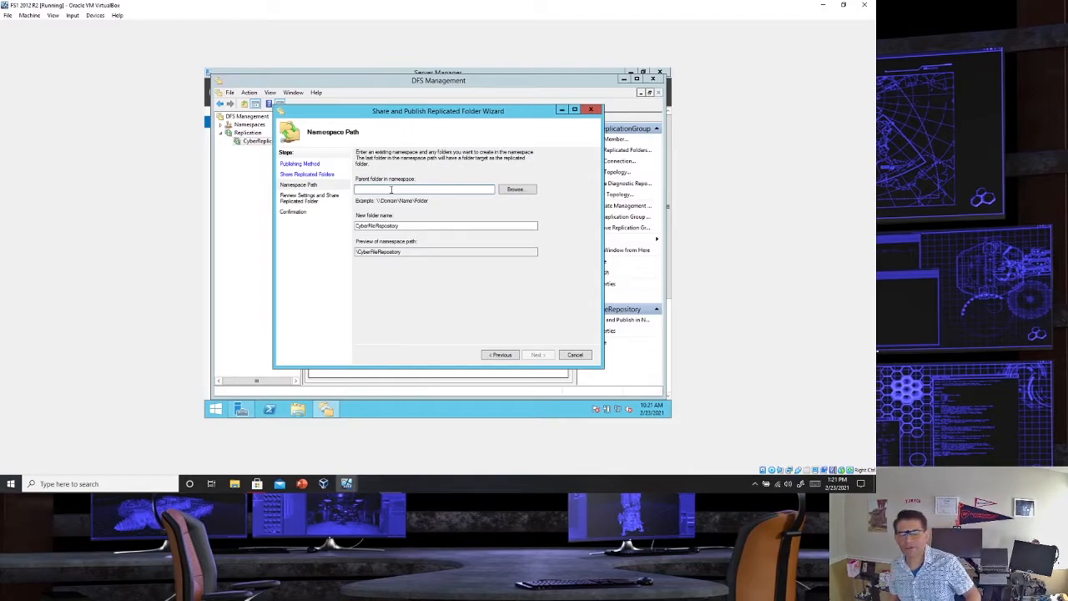
- Choose \\cyberlab.com\CyberLabNameSpace as the parent folder, share the replicated folder as CyberFileRepository, and close the wizard
left_click(505, 190)
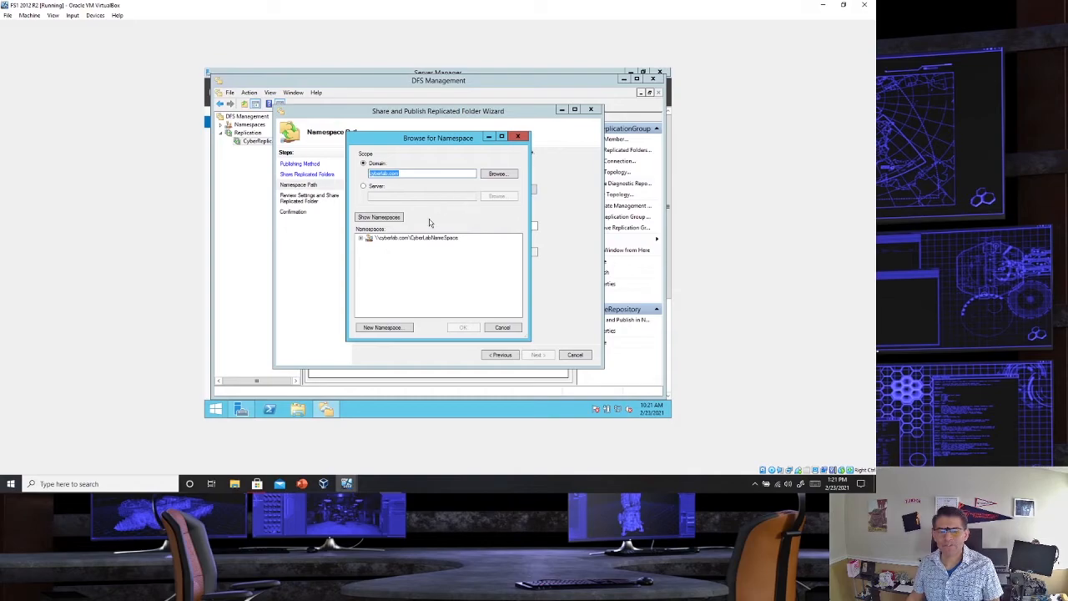
left_click(399, 240)
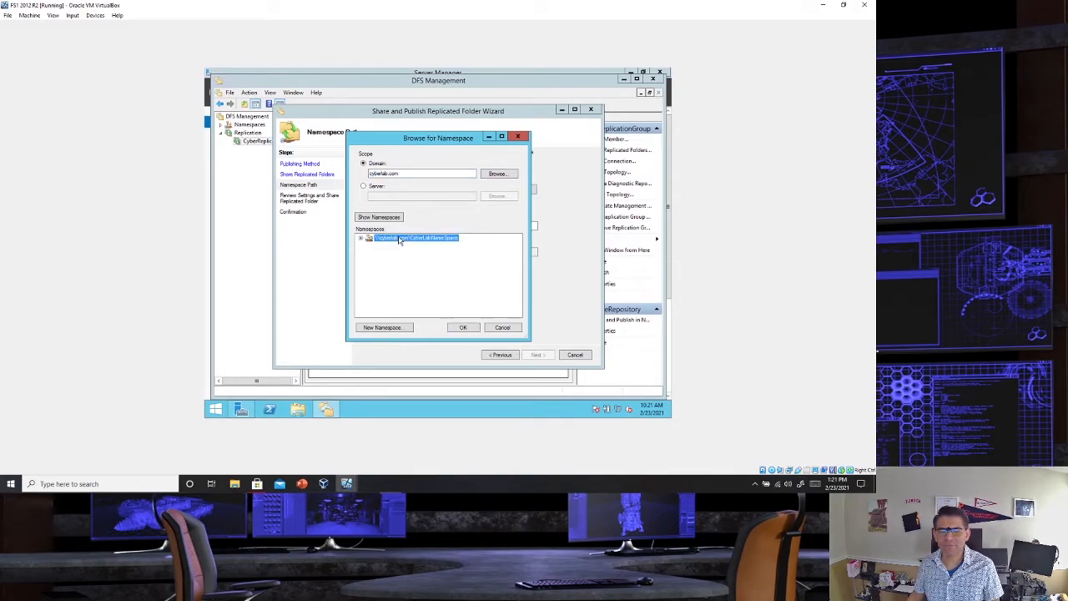
left_click(464, 328)
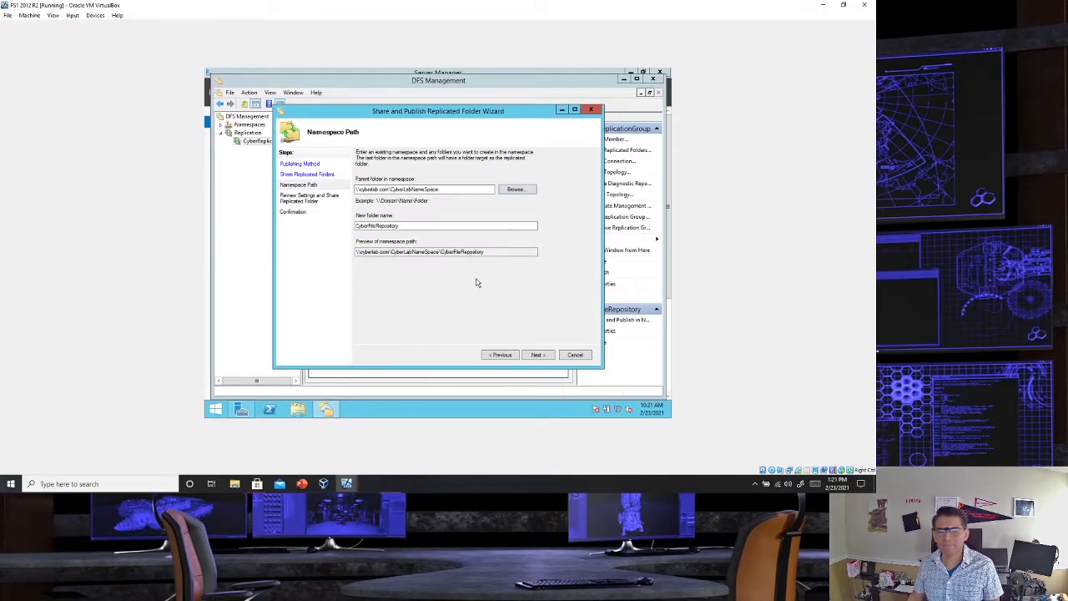
left_click(539, 355)
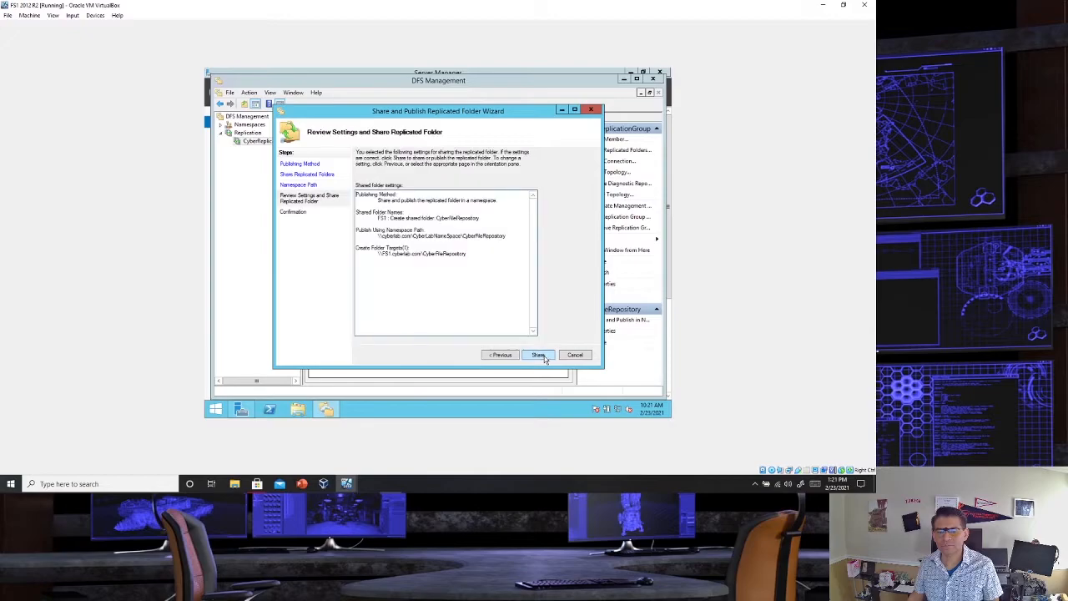
left_click(543, 357)
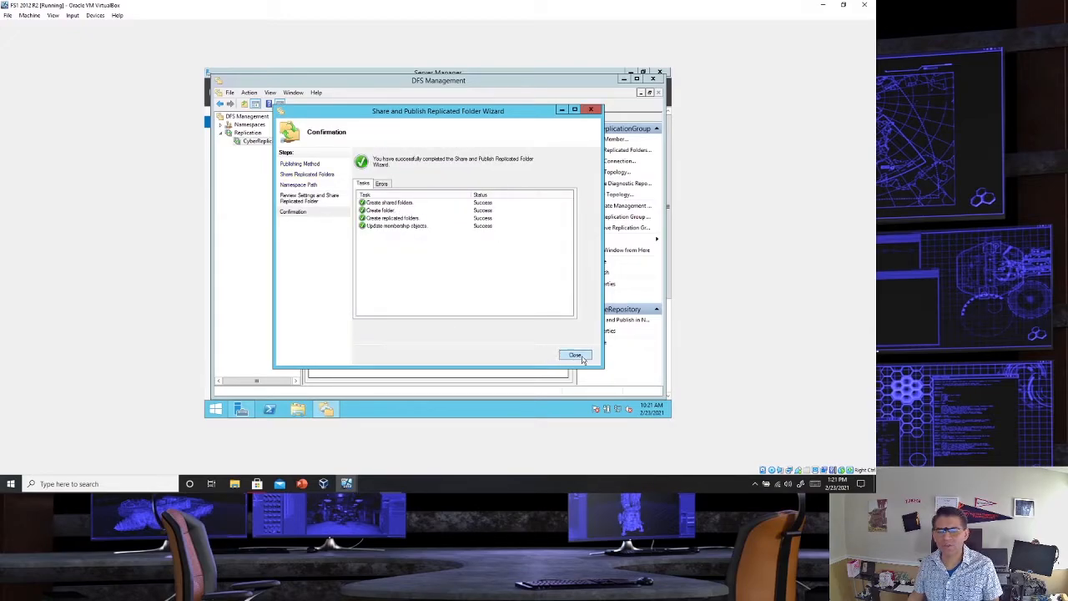
left_click(575, 355)
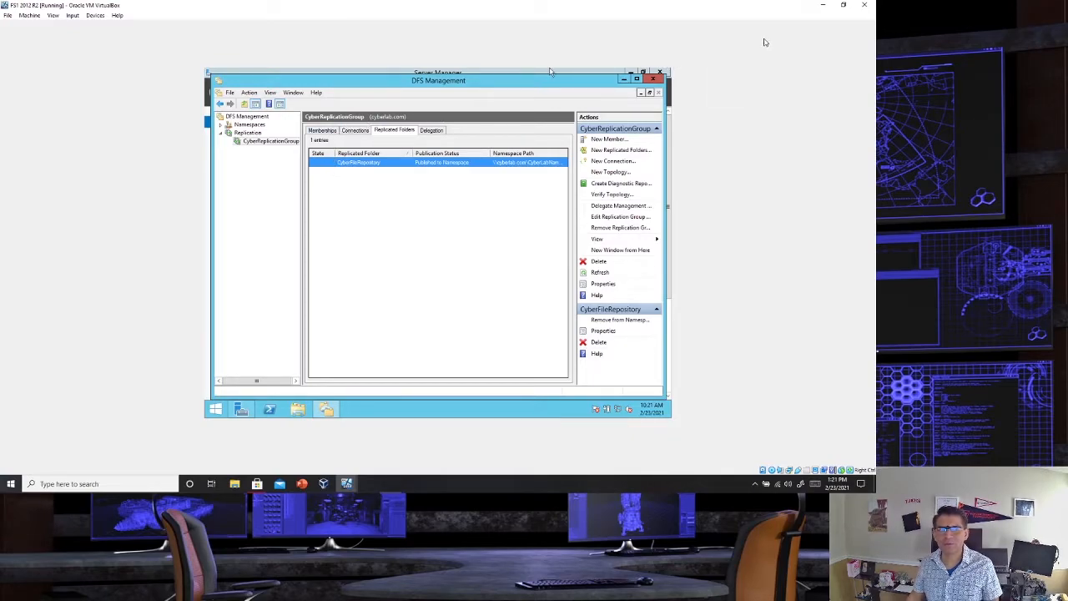
- Switch to the DC1 virtual machine, enlarge its window and bring up the password prompt on the locked server
left_click(843, 5)
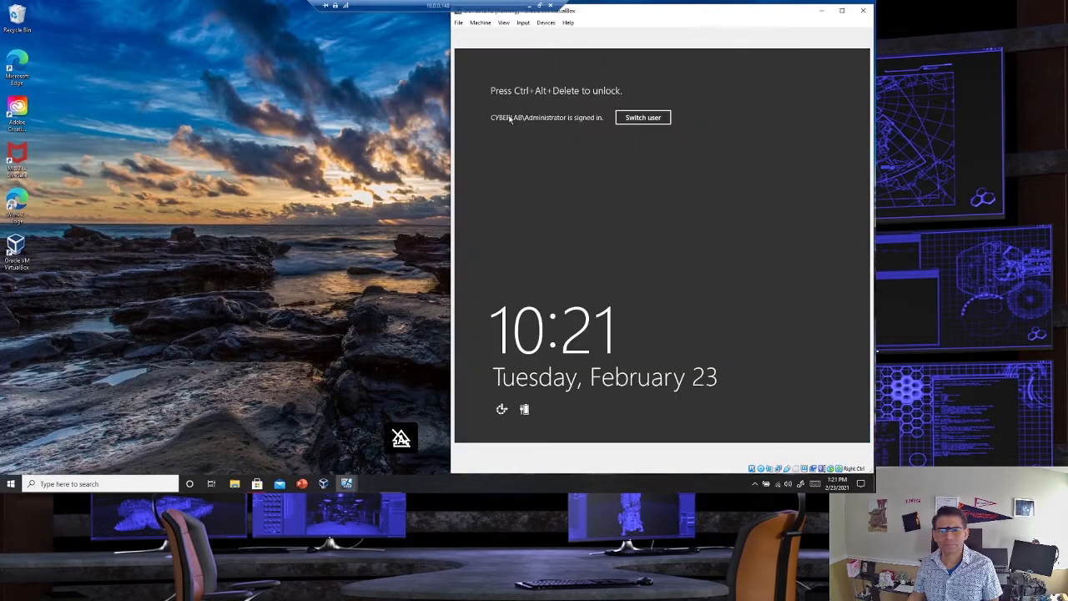
double_click(678, 20)
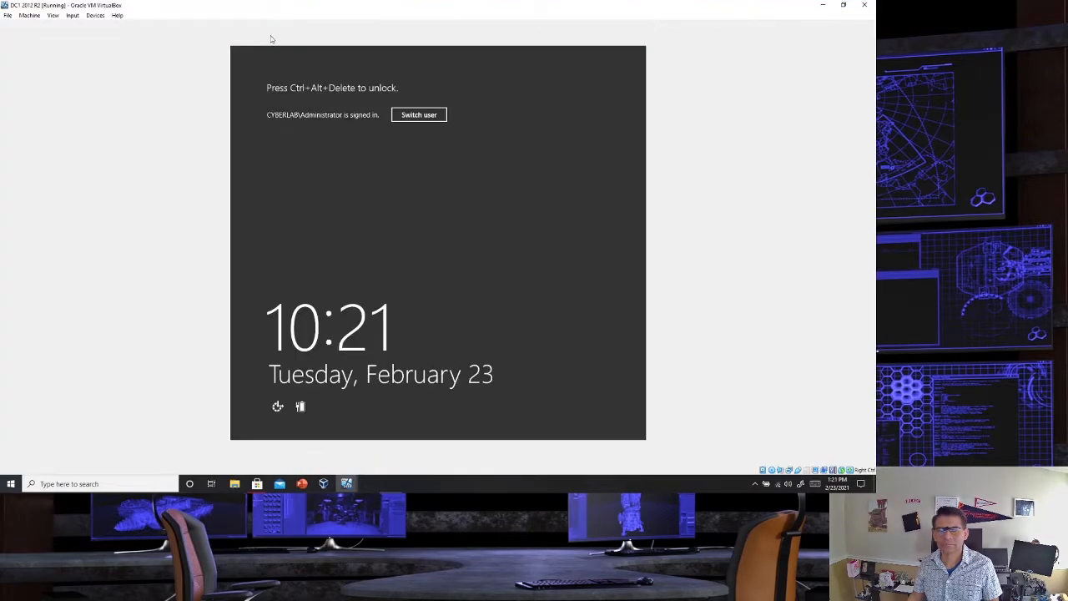
left_click(55, 15)
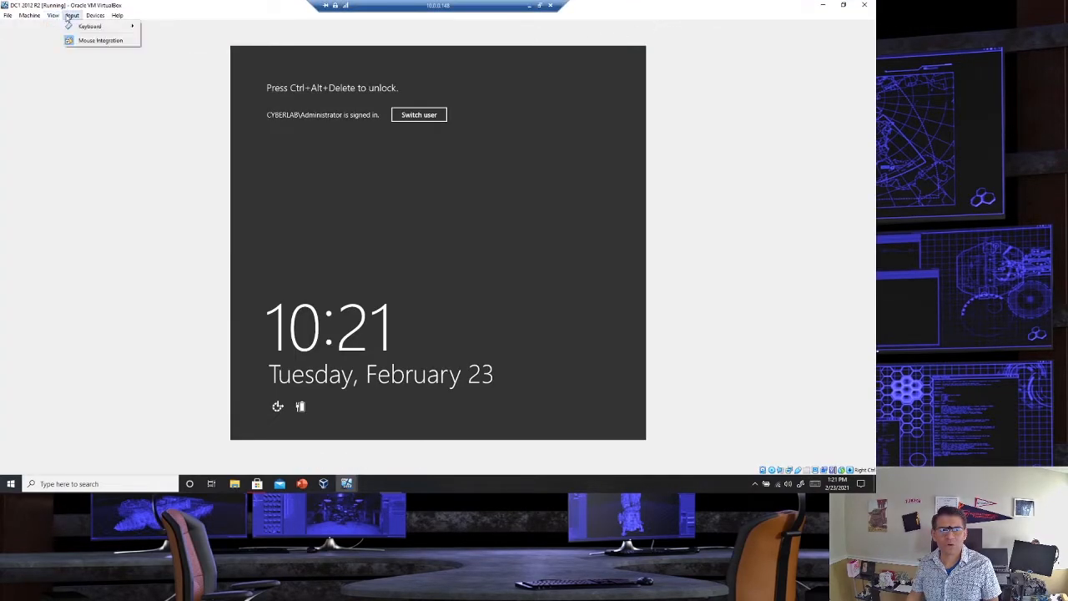
mouse_move(81, 26)
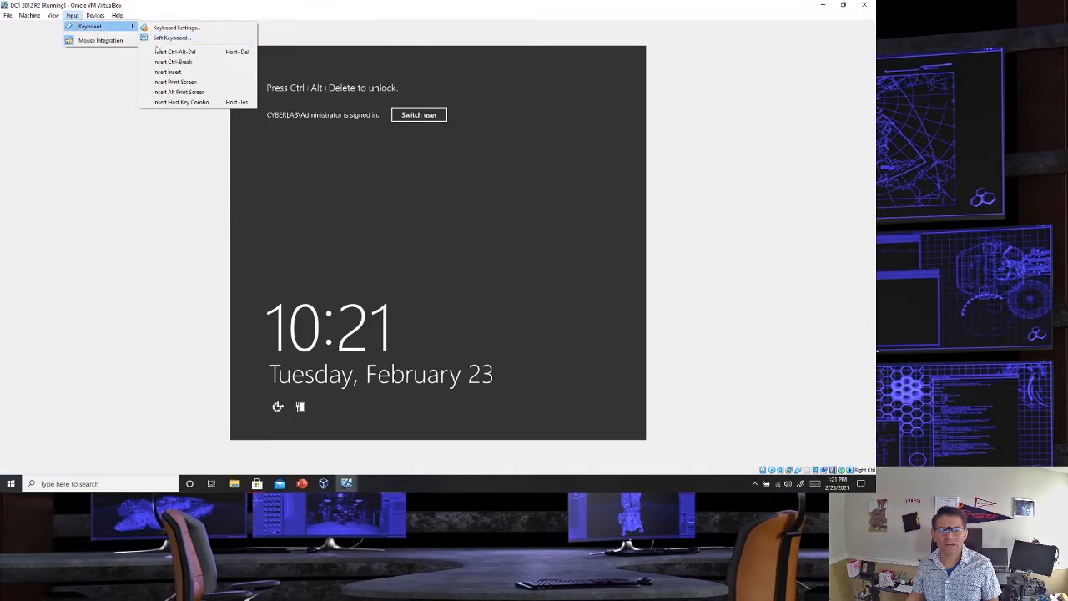
left_click(167, 53)
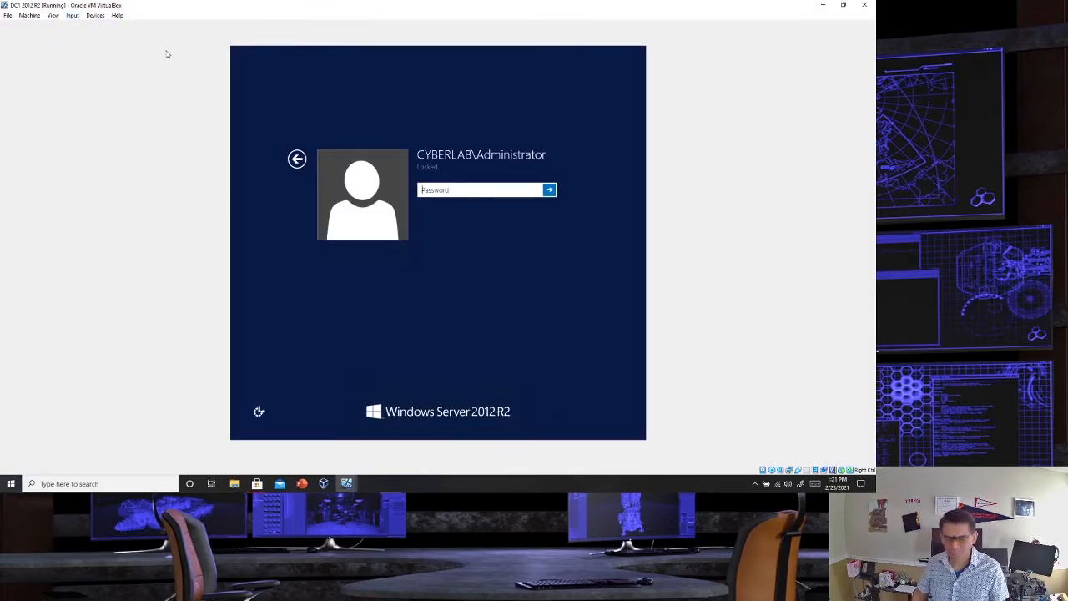
- Enter the domain administrator's password to unlock DC1
key("Caps_Lock")
key("Caps_Lock")
type("•••••")
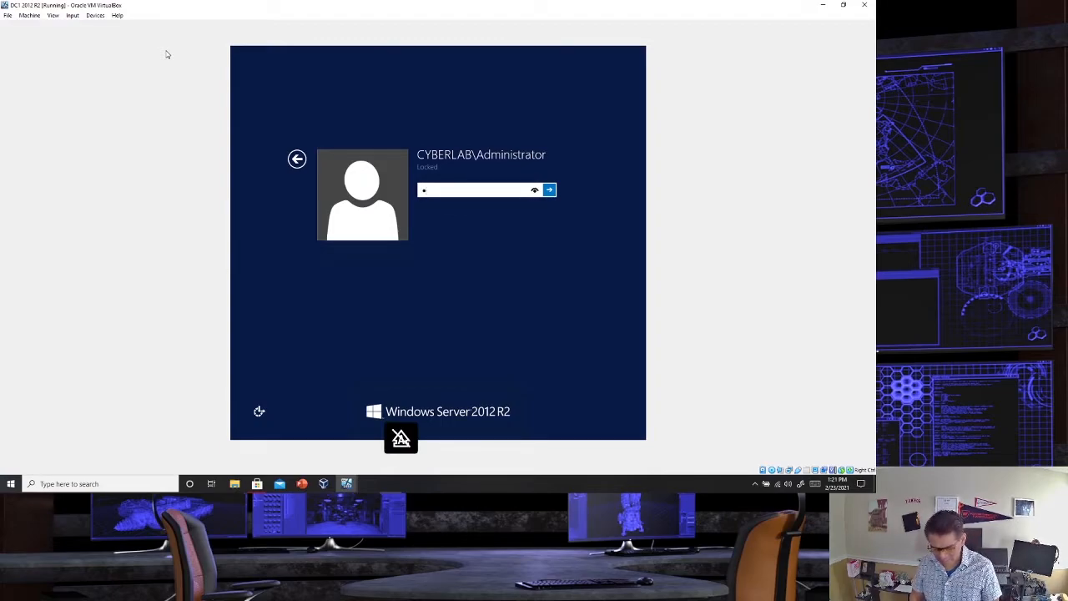
key("Caps_Lock")
type("••")
key("Caps_Lock")
type("•••••")
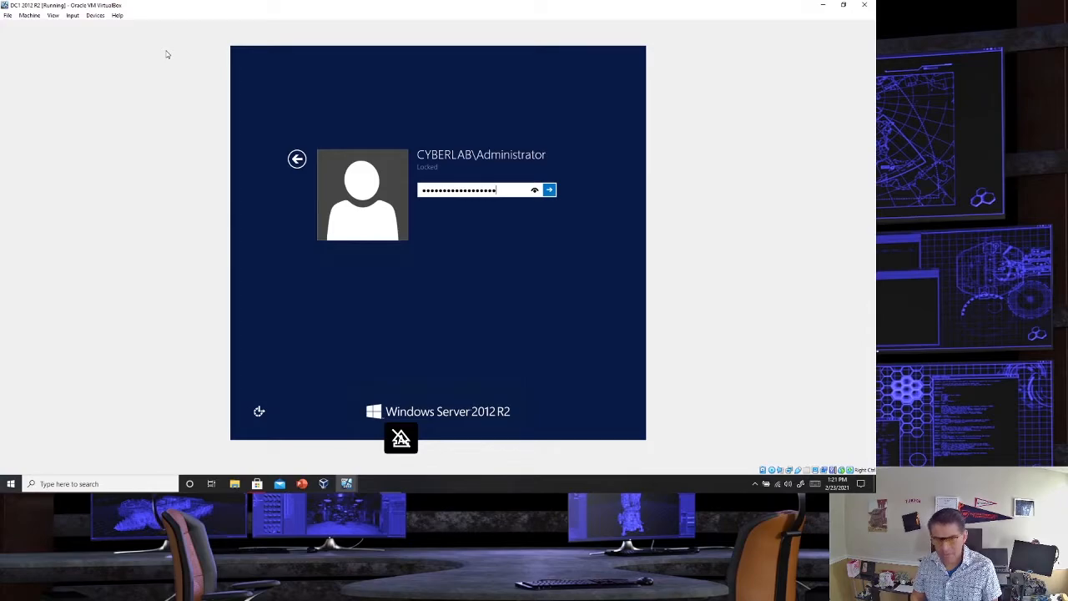
key("Return")
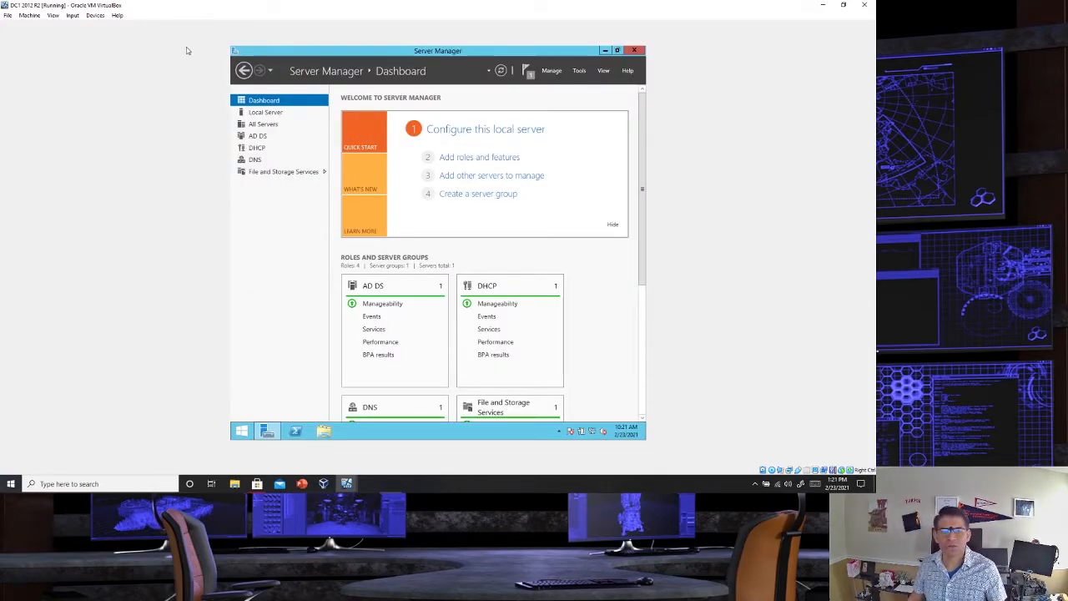
- Open DFS Management on DC1 and open CyberReplicationGroup under Replication
left_click(576, 73)
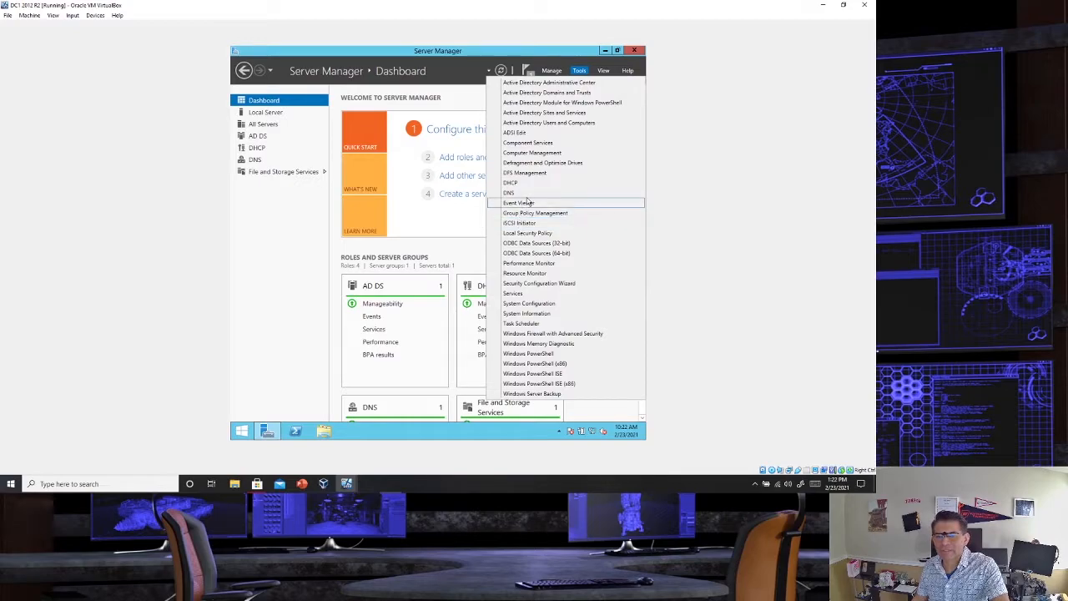
left_click(546, 173)
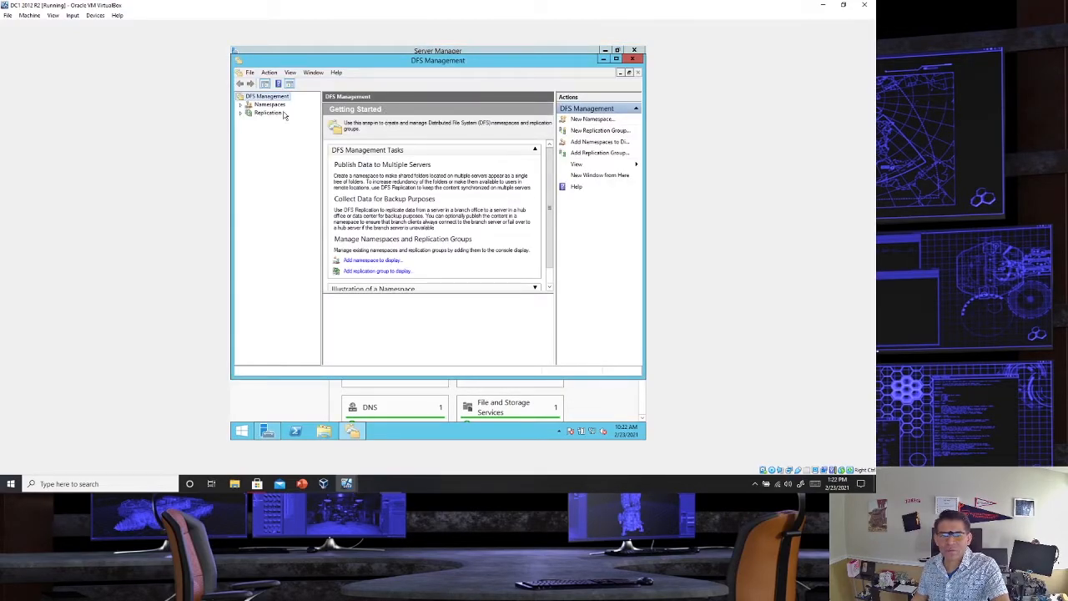
left_click(262, 105)
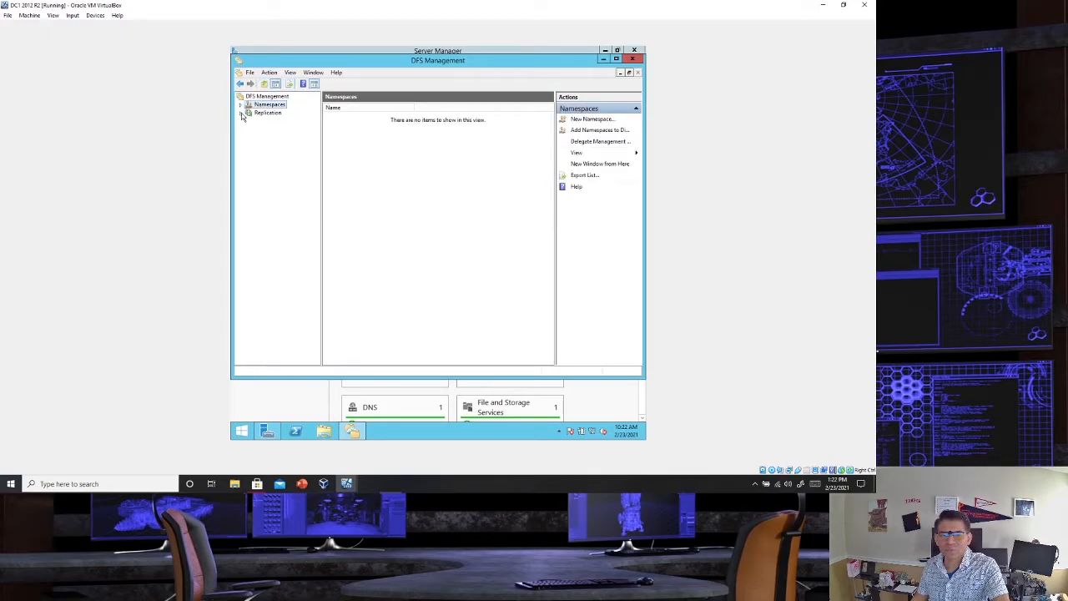
left_click(242, 113)
left_click(268, 112)
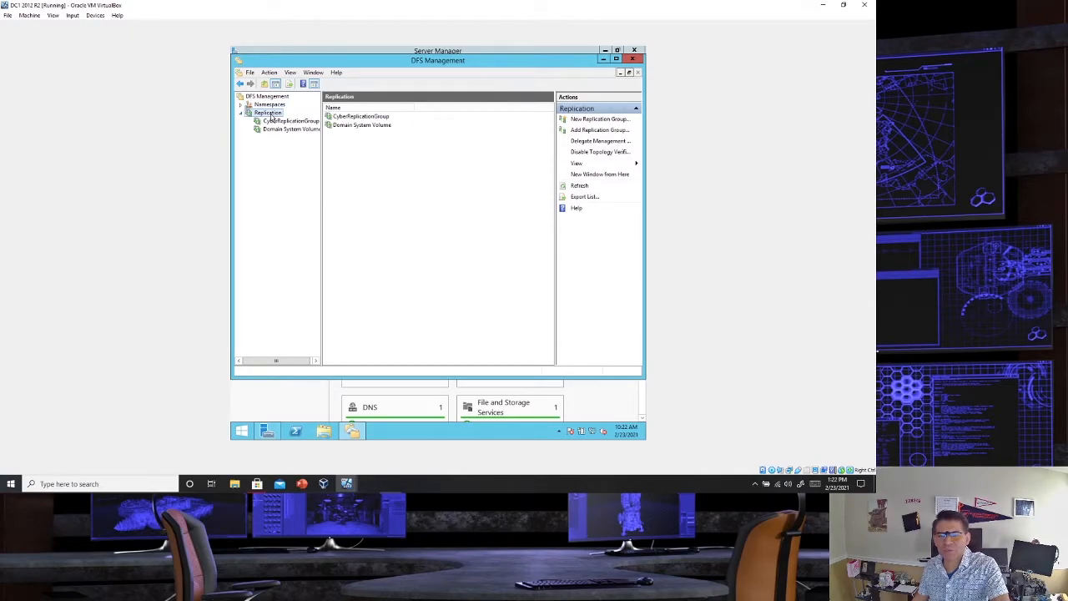
left_click(352, 118)
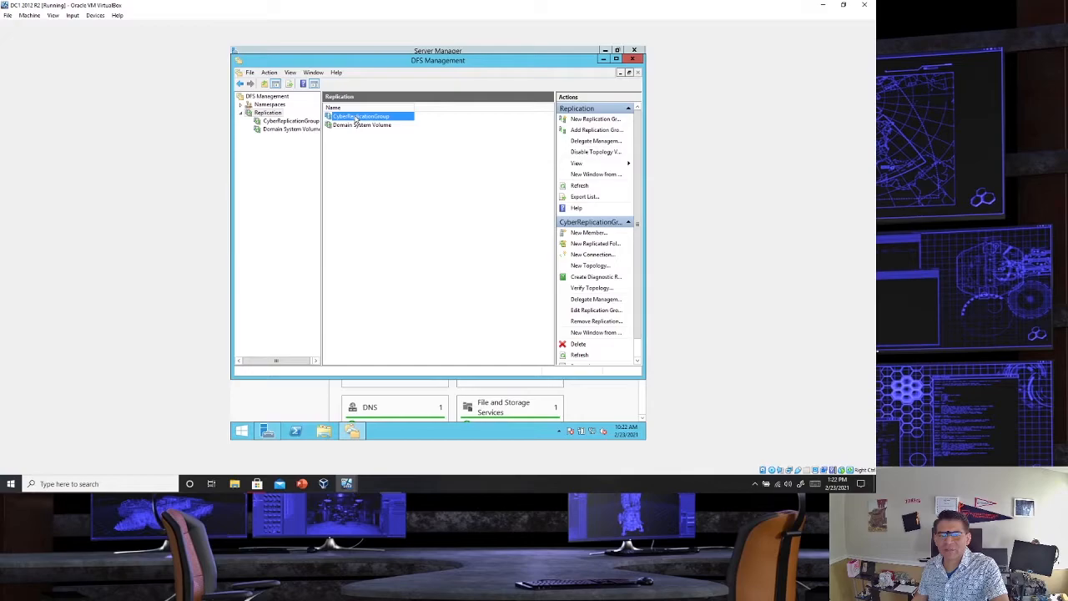
double_click(355, 119)
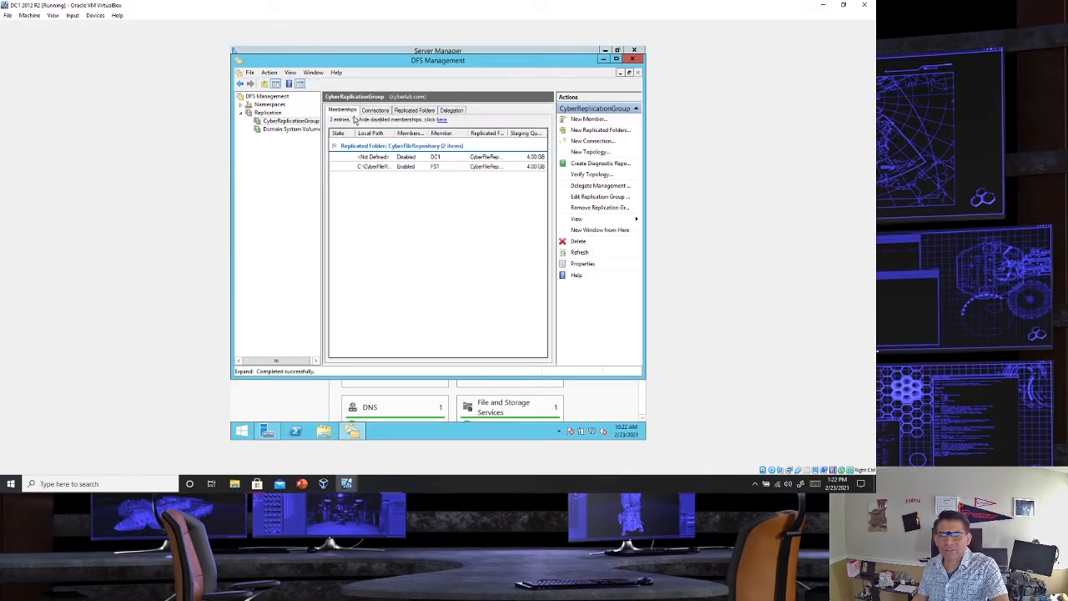
- Look through CyberReplicationGroup's replicated folders, connections, delegation and memberships, grouping the memberships by local path
left_click(409, 112)
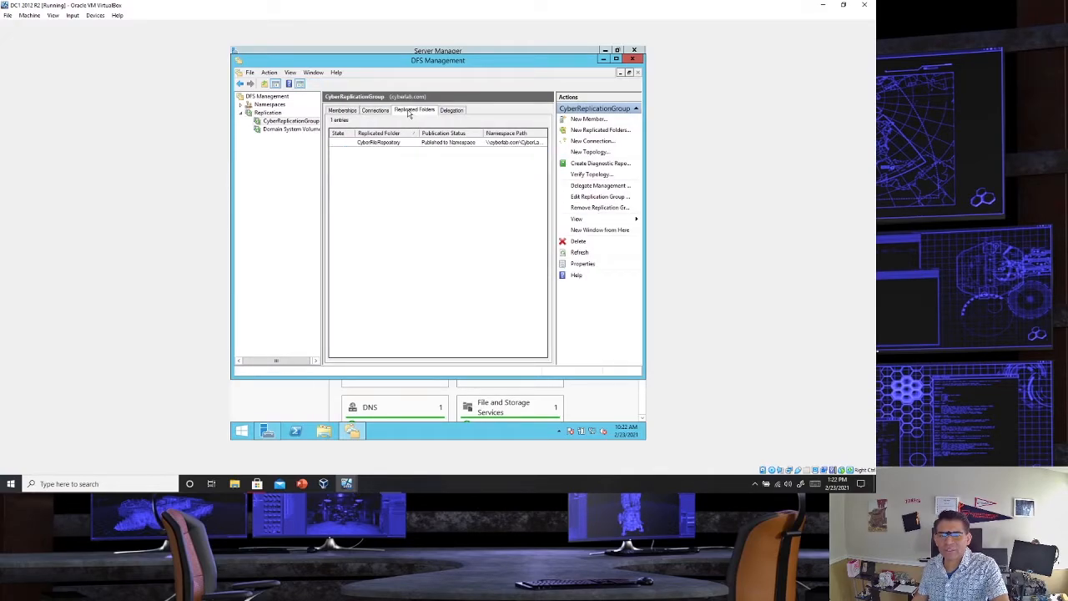
left_click(468, 143)
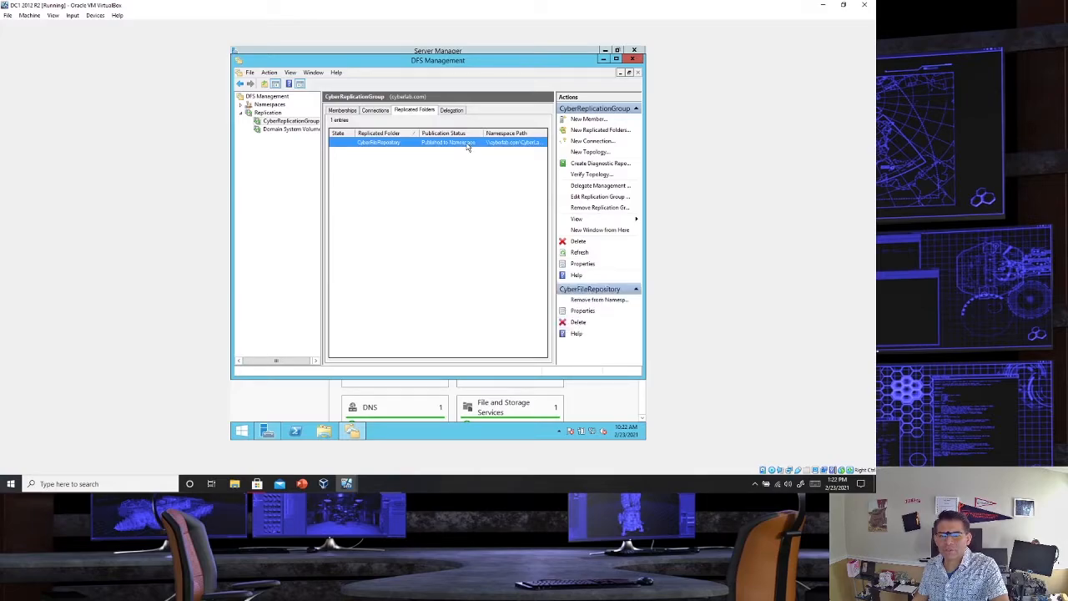
left_click(350, 114)
left_click(374, 114)
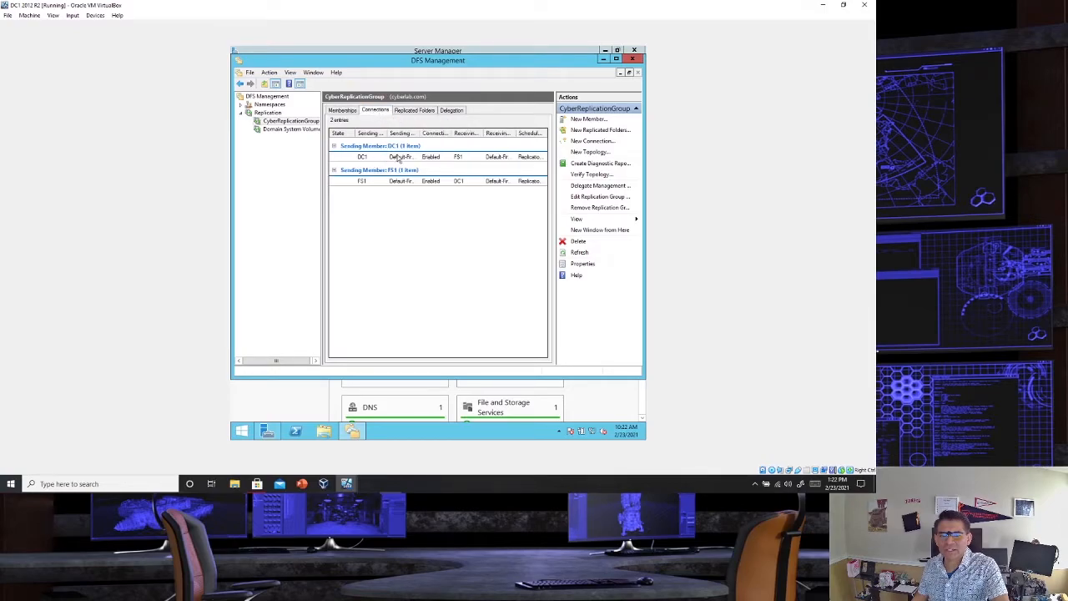
left_click(450, 112)
left_click(420, 112)
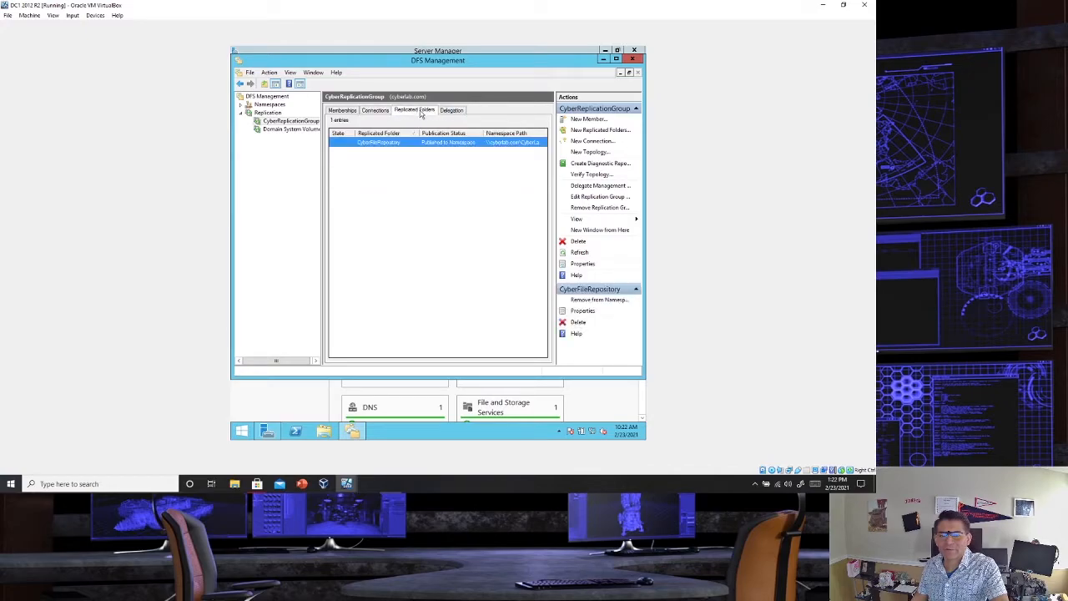
left_click(344, 111)
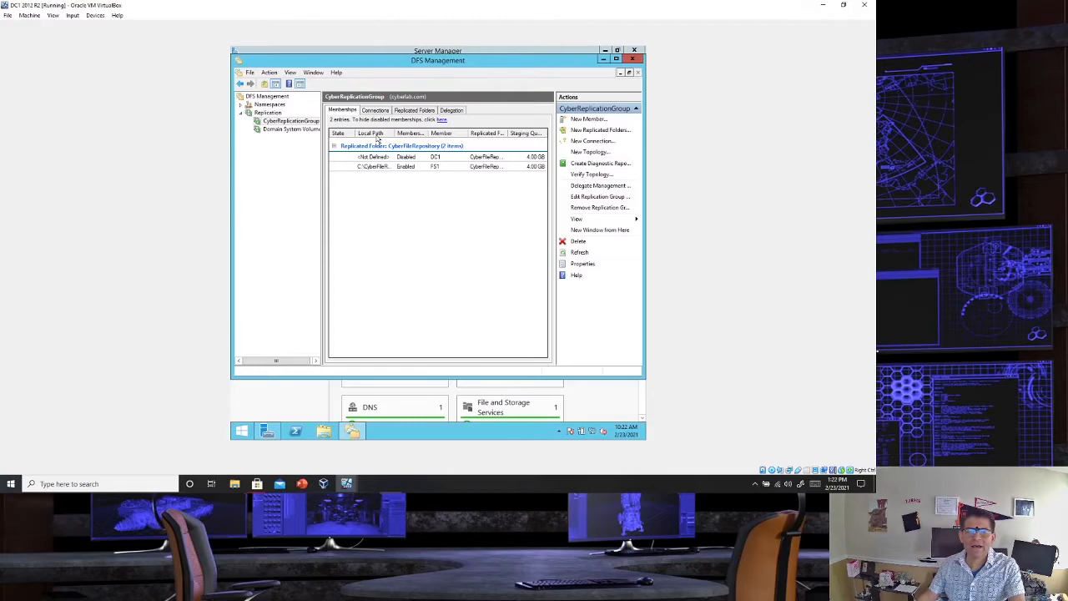
left_click(375, 135)
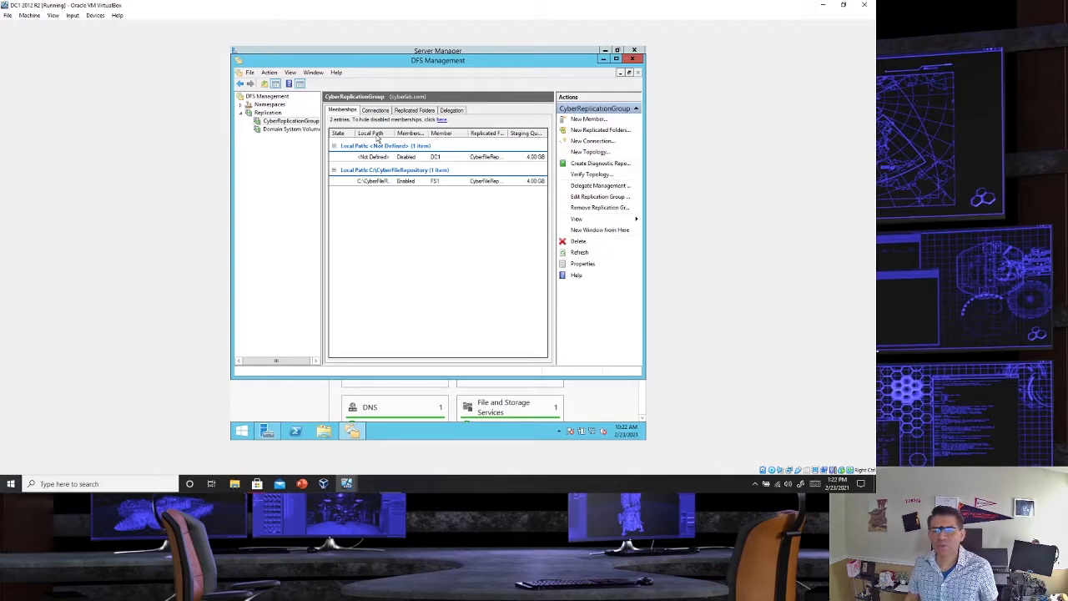
- Start enabling DC1's membership for the CyberFileRepository replicated folder
left_click(403, 158)
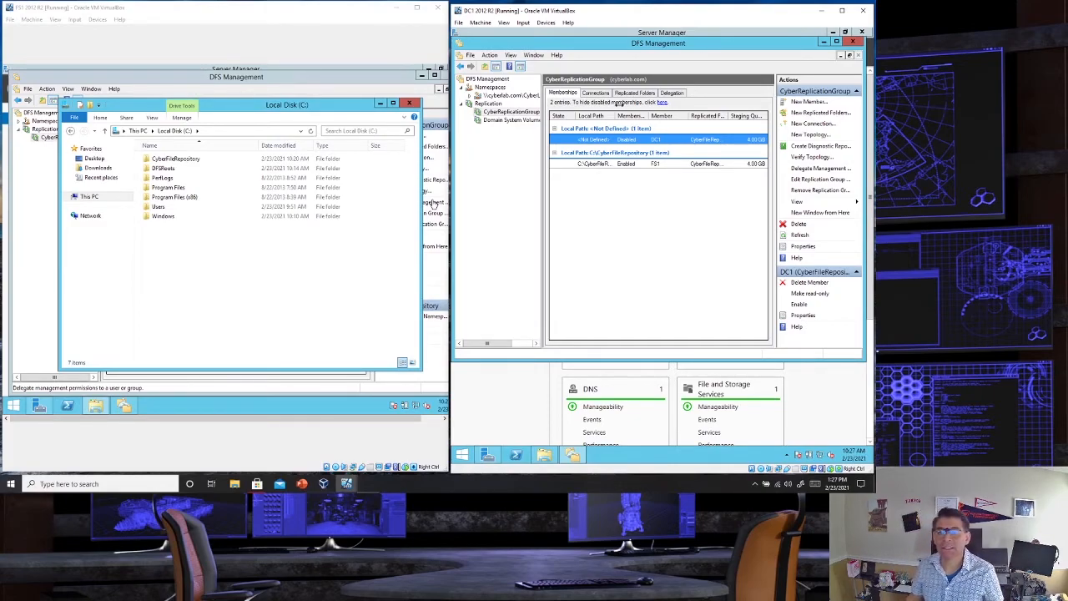
right_click(636, 143)
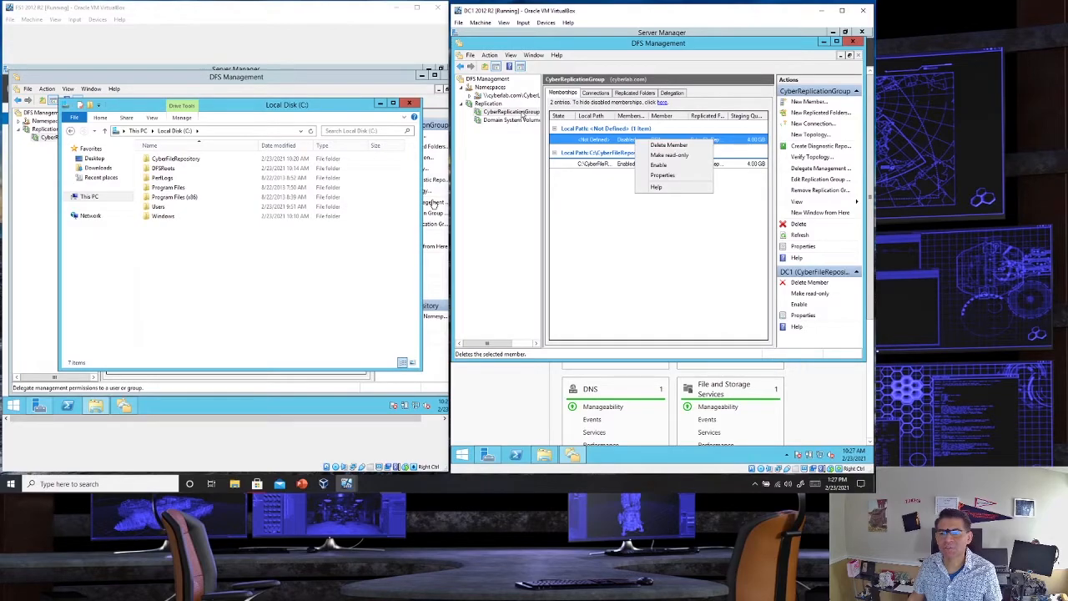
left_click(524, 116)
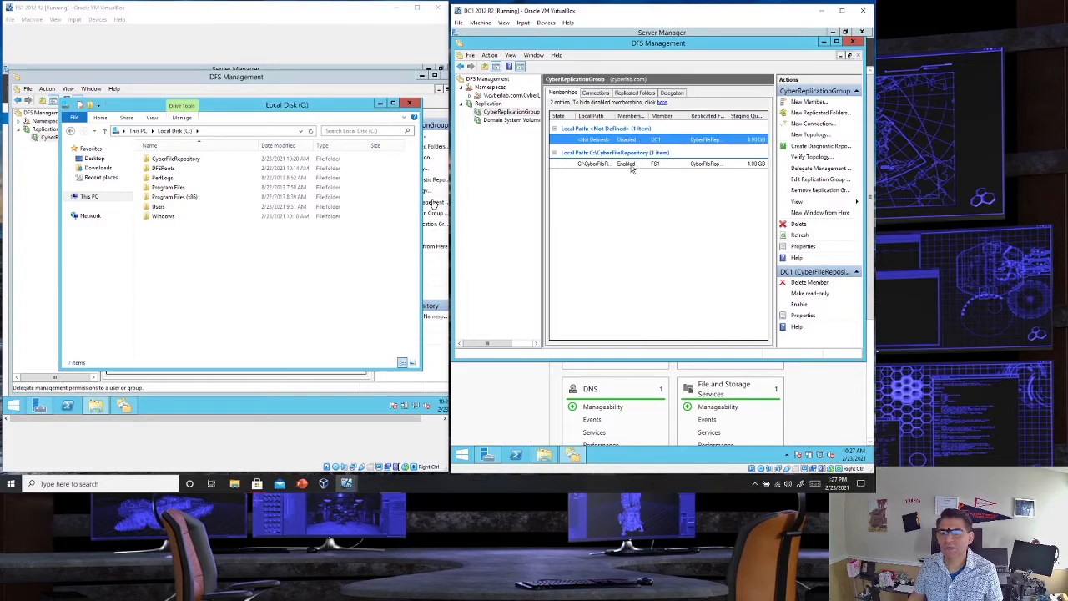
right_click(665, 145)
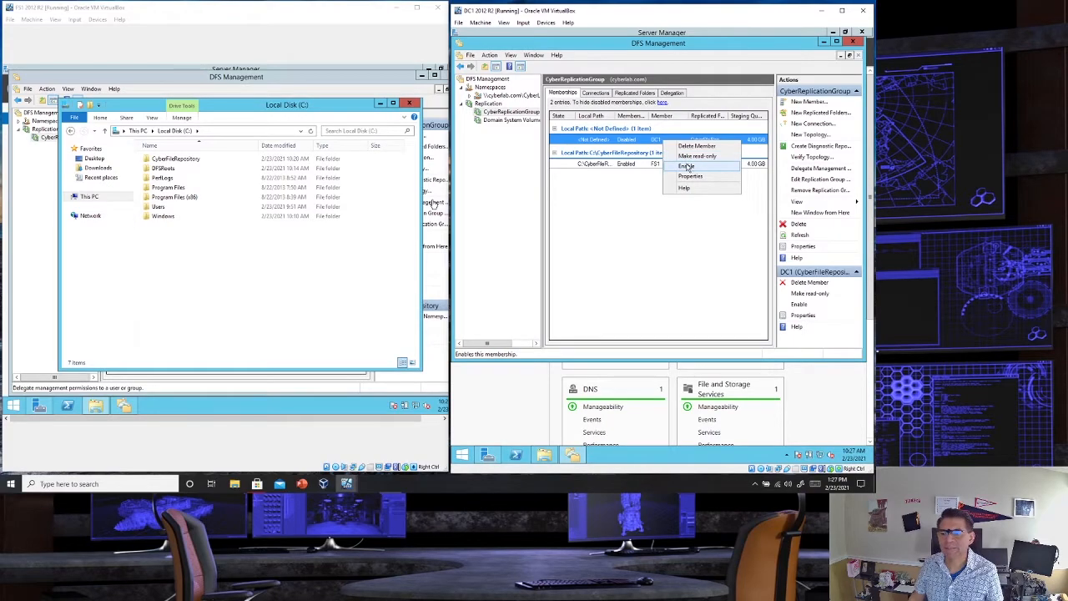
left_click(686, 166)
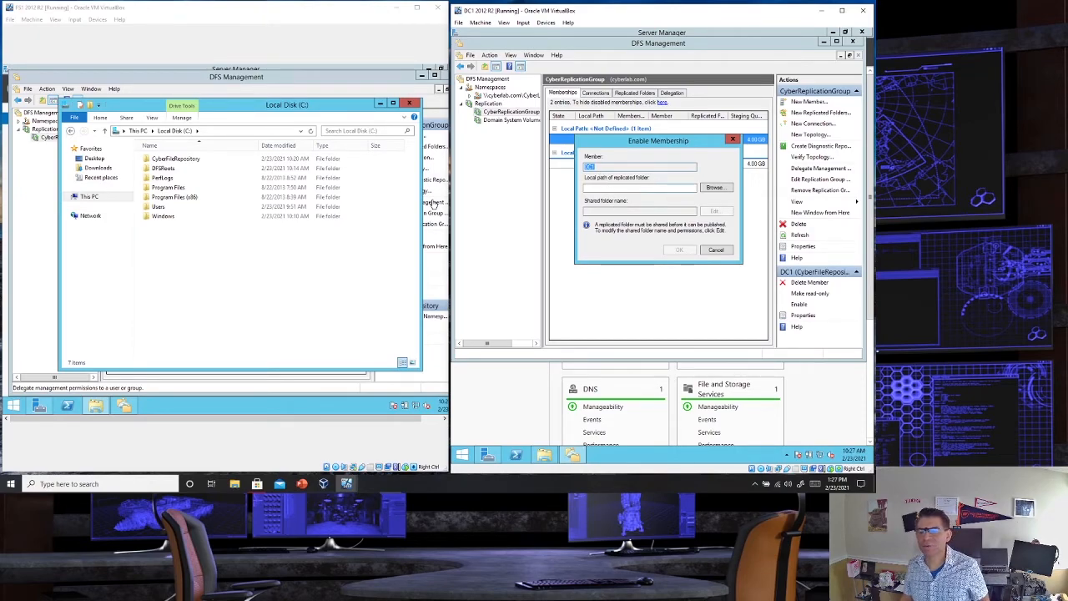
- Create a CyberFileRepository folder under C$ on DC1 and use it as the local path of the replicated folder
left_click(705, 187)
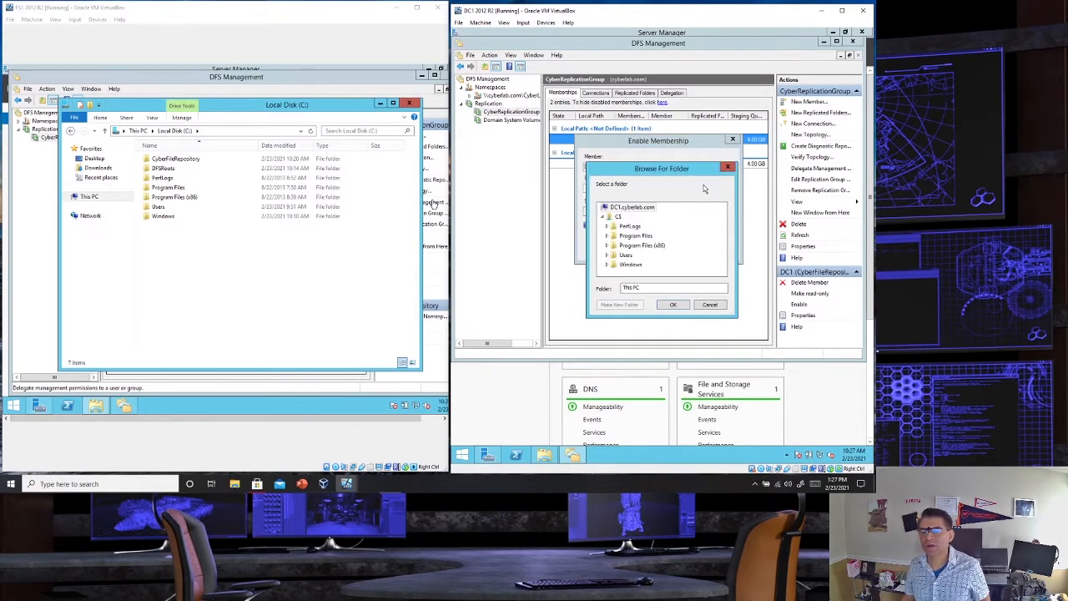
left_click(620, 217)
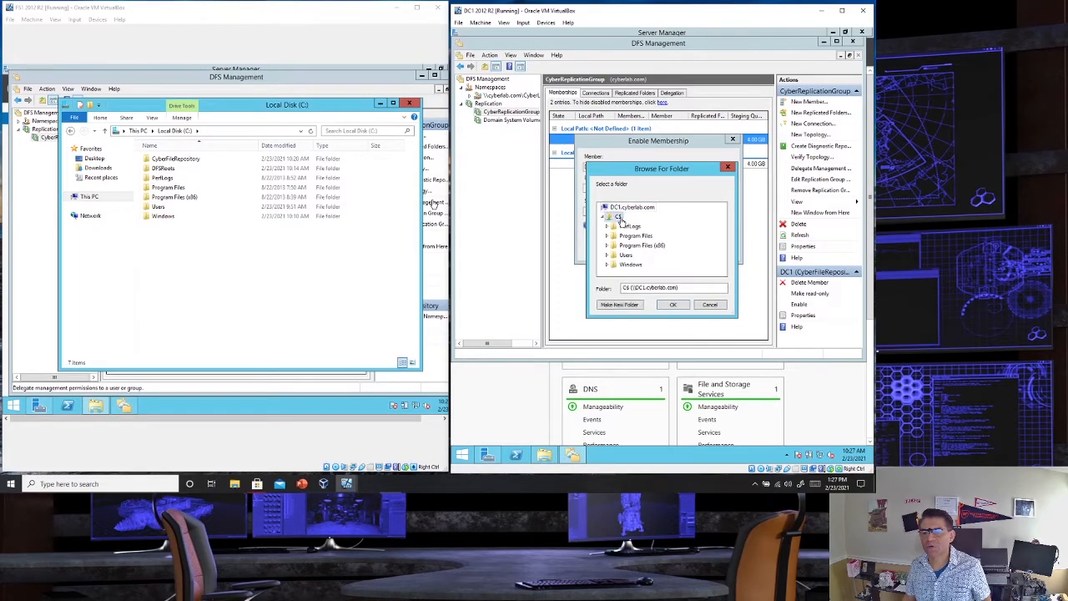
left_click(620, 305)
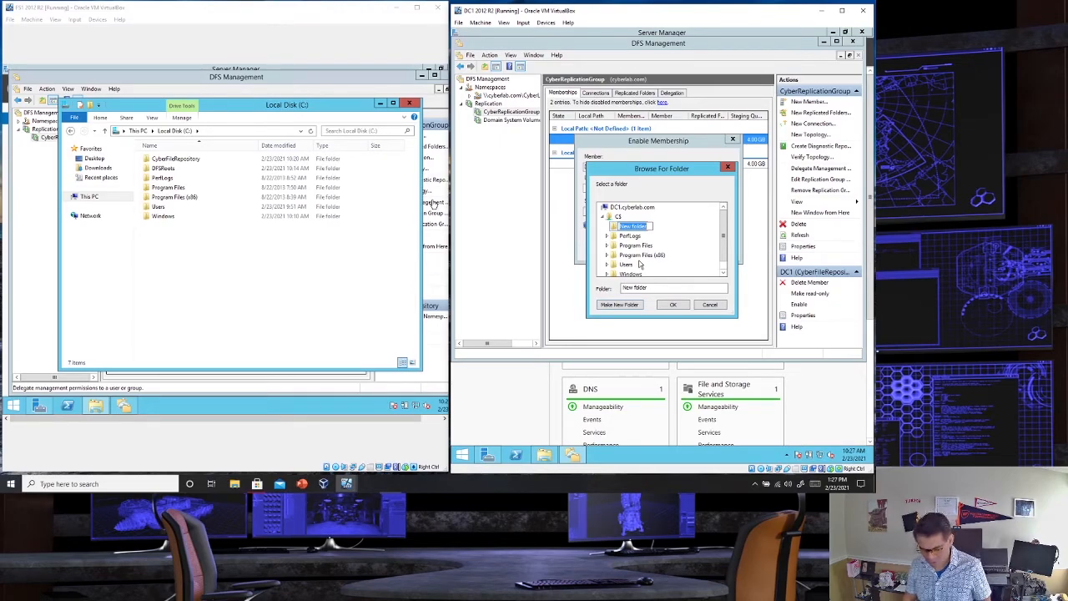
type("CyberFileRepository")
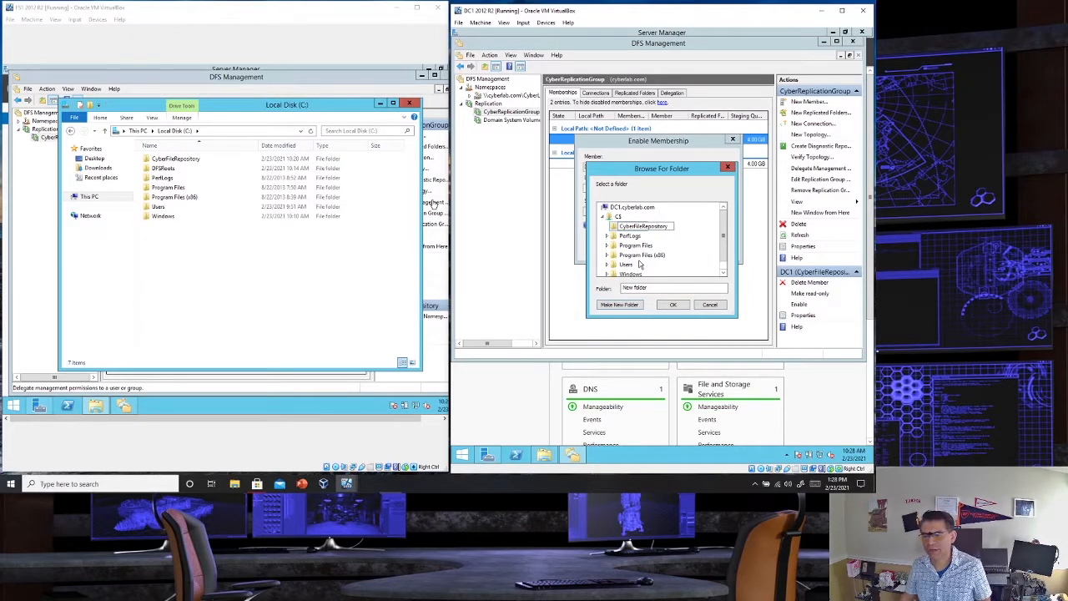
left_click(643, 237)
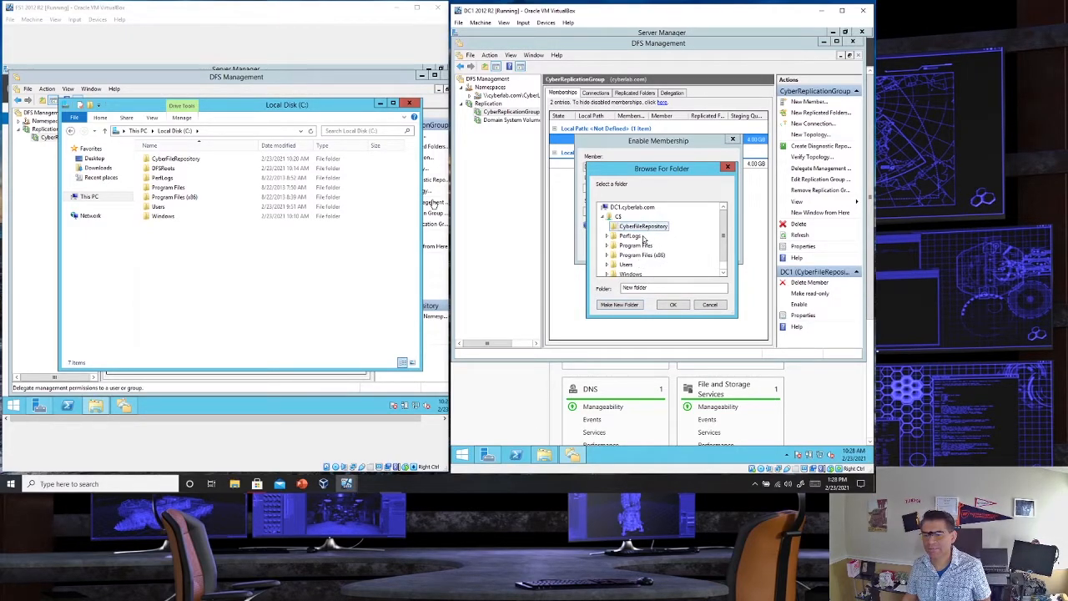
left_click(681, 306)
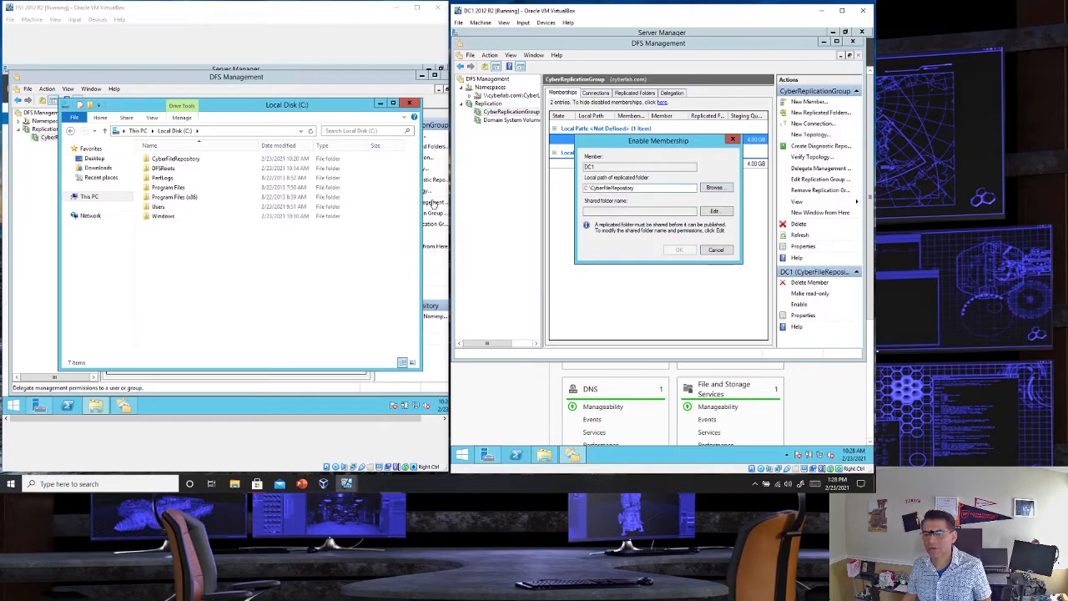
- Share the folder as new share CyberFileRepository with read-only permissions for all users, and enable DC1's membership
left_click(712, 212)
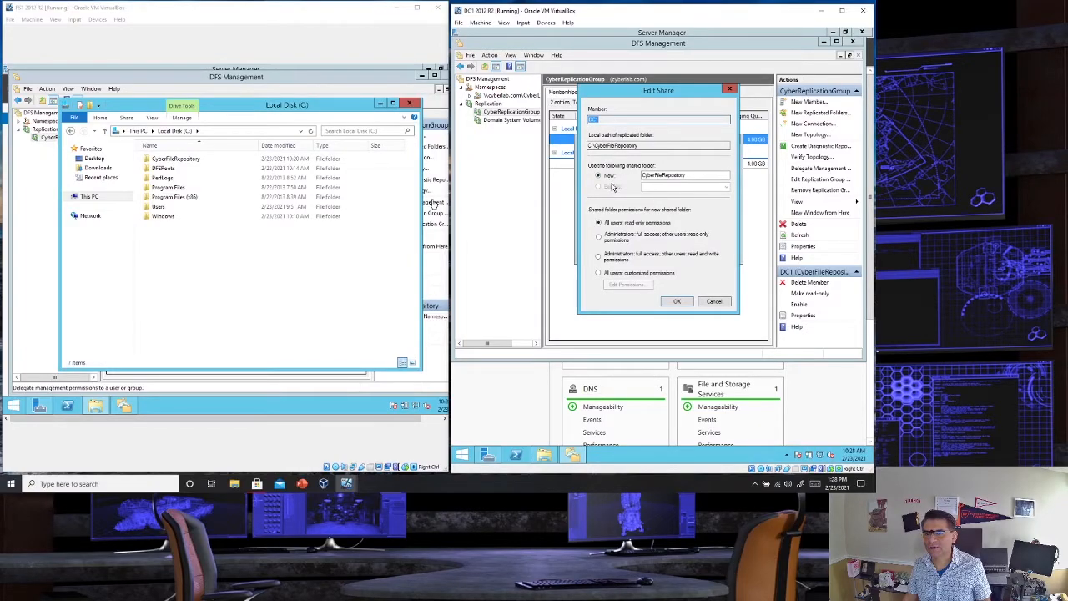
left_click(612, 239)
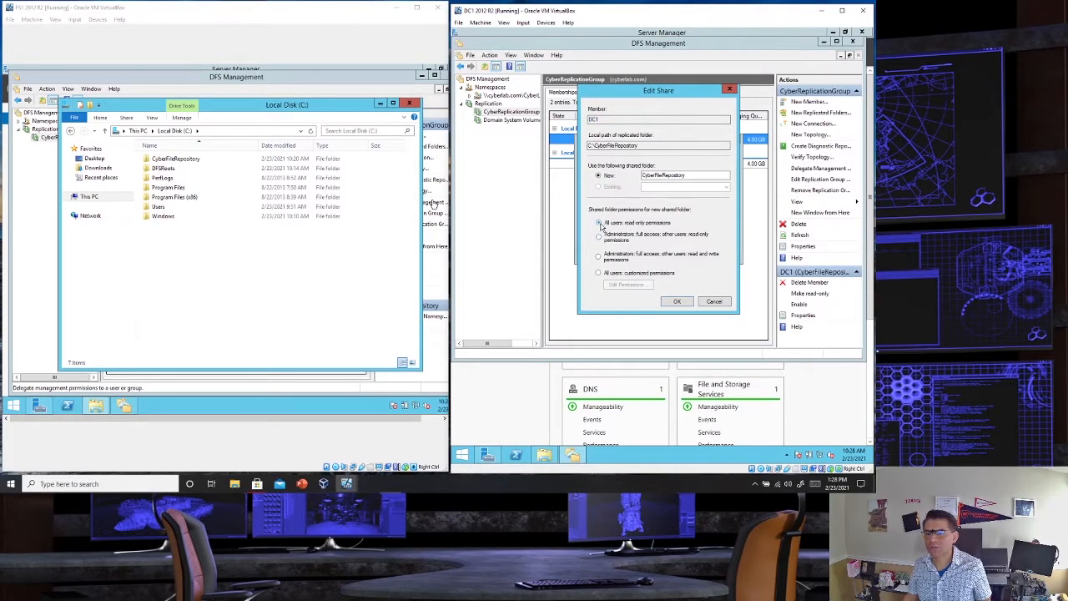
left_click(677, 302)
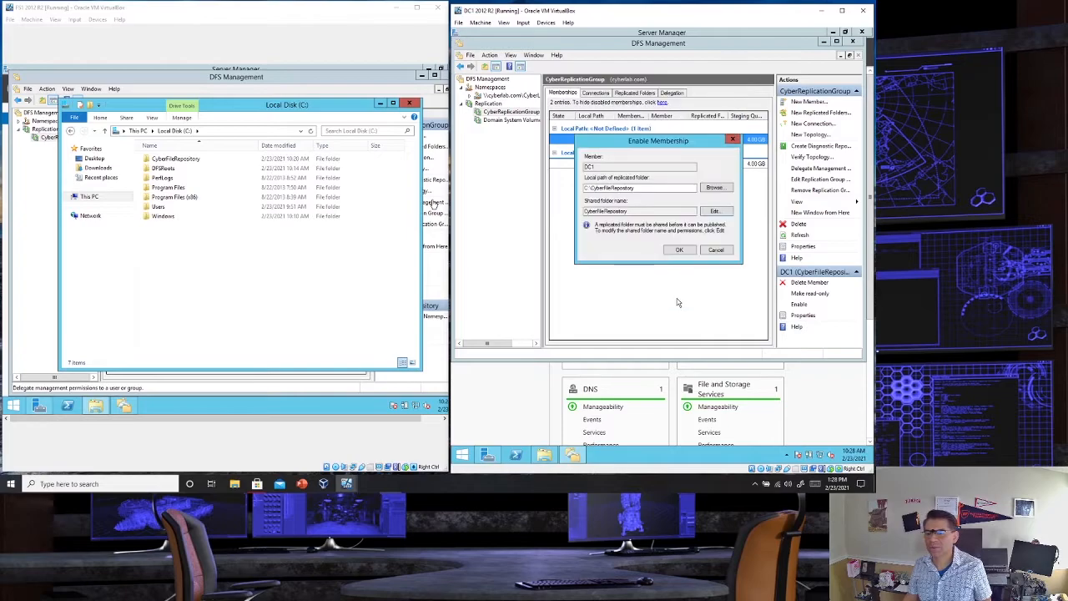
left_click(680, 250)
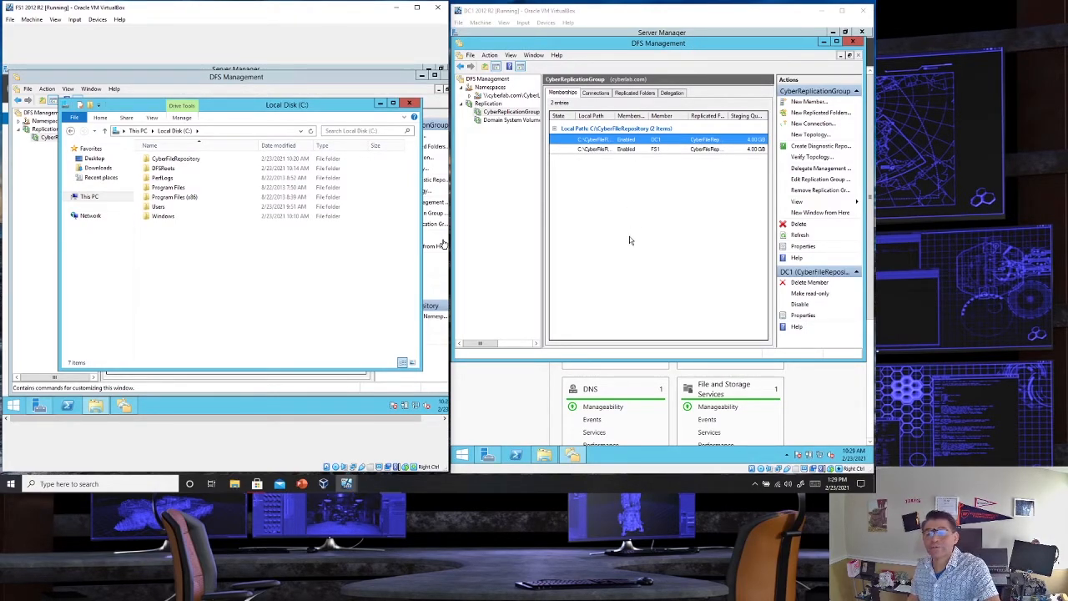
- Show DC1's Local Disk (C:) in File Explorer
left_click(548, 456)
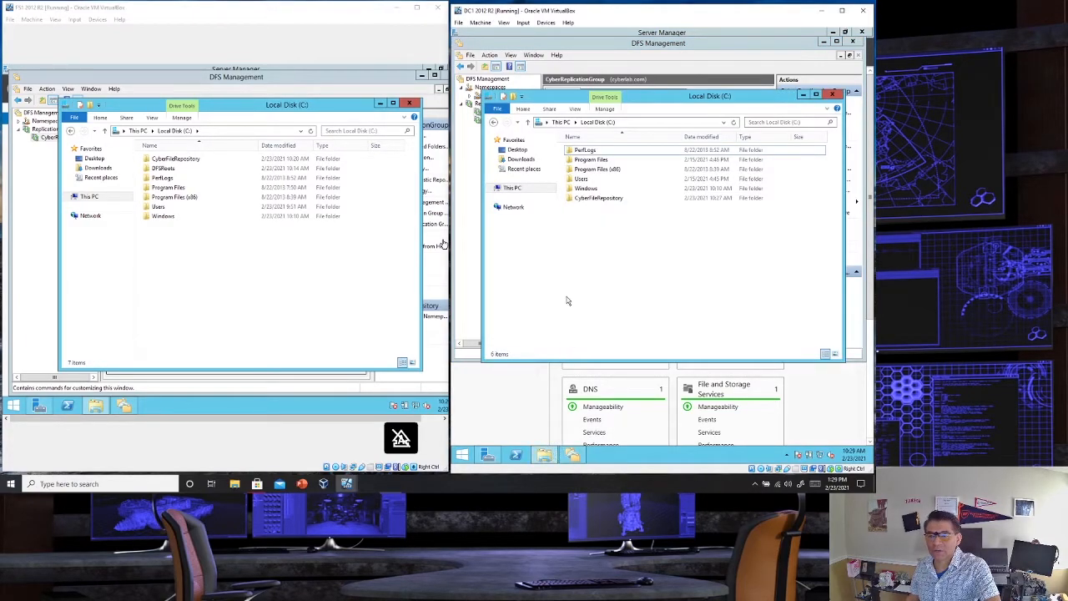